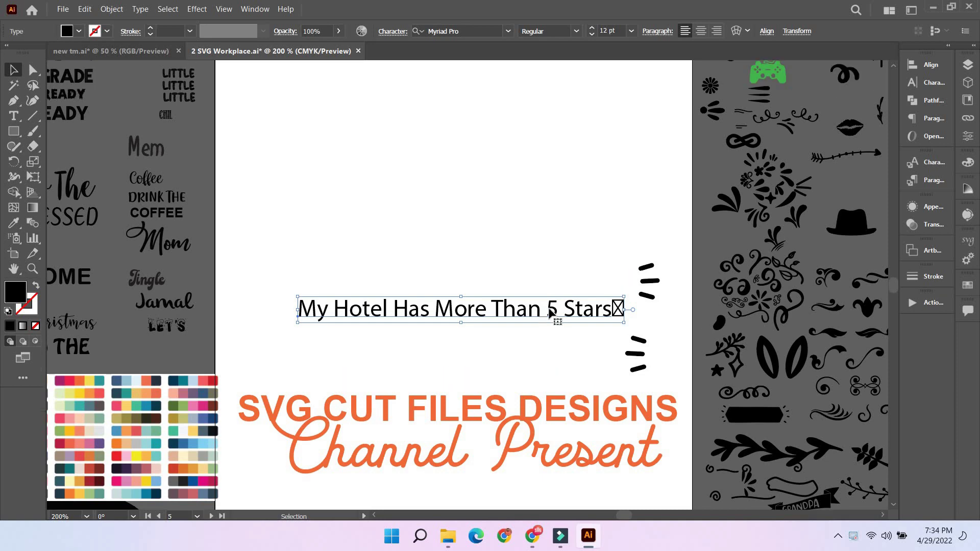
# - Move the sentence "My Hotel Has More Than 5 Stars" higher on the artboard and delete the stray character at its end
pyautogui.moveTo(557, 321); pyautogui.dragTo(541, 188)
pyautogui.scroll(3, 542, 194)
pyautogui.scroll(-1, 543, 194)
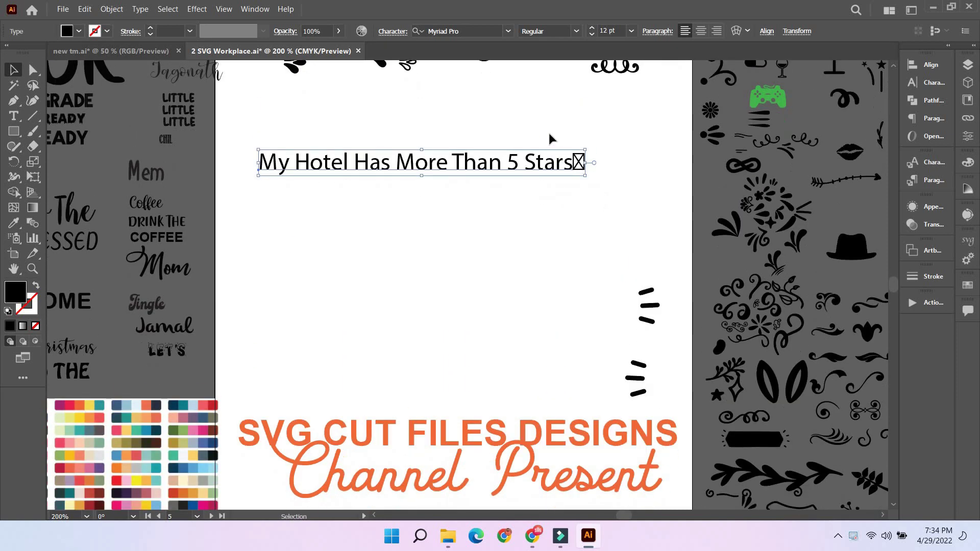
pyautogui.doubleClick(574, 145)
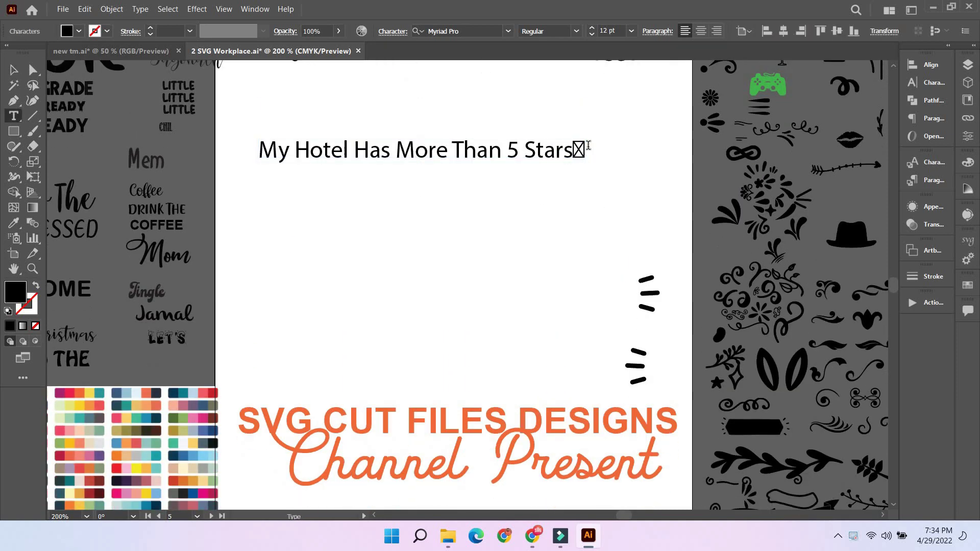
pyautogui.moveTo(588, 146); pyautogui.dragTo(597, 153)
pyautogui.press('BackSpace')
pyautogui.click(14, 70)
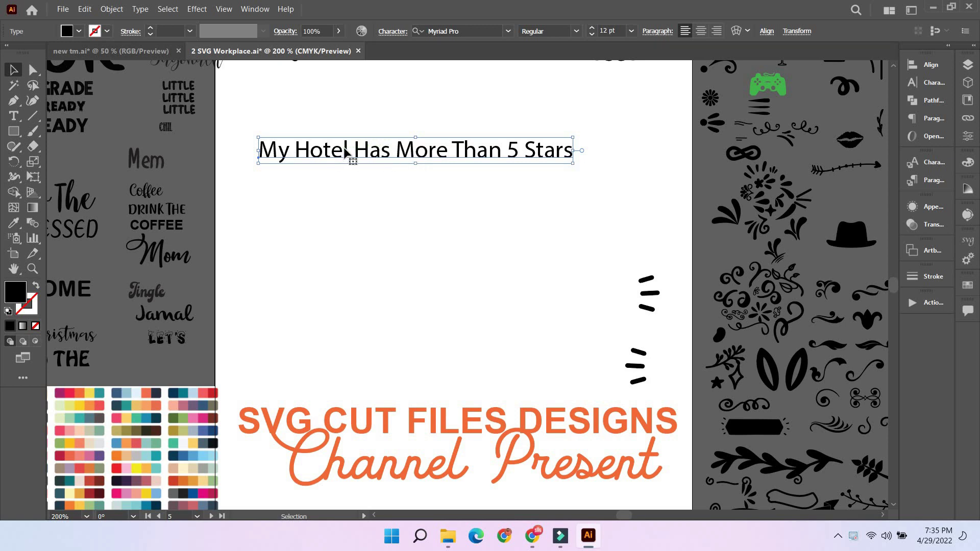
# - Copy the words "My Hotel" from the sentence and paste them as a separate text object below it
pyautogui.press('t')
pyautogui.moveTo(347, 147); pyautogui.dragTo(265, 139)
pyautogui.hotkey('ctrl', 'c')
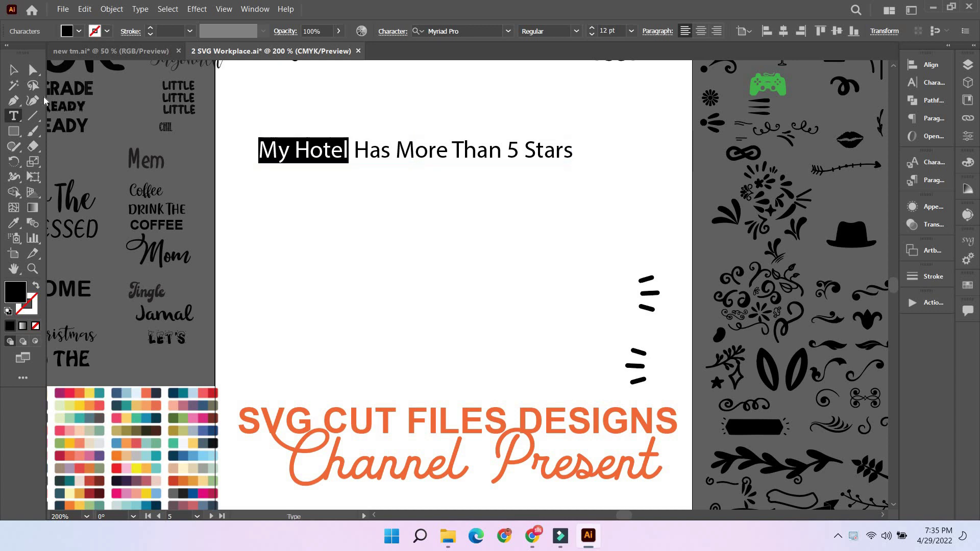
pyautogui.press('Escape')
pyautogui.click(427, 235)
pyautogui.hotkey('ctrl', 'v')
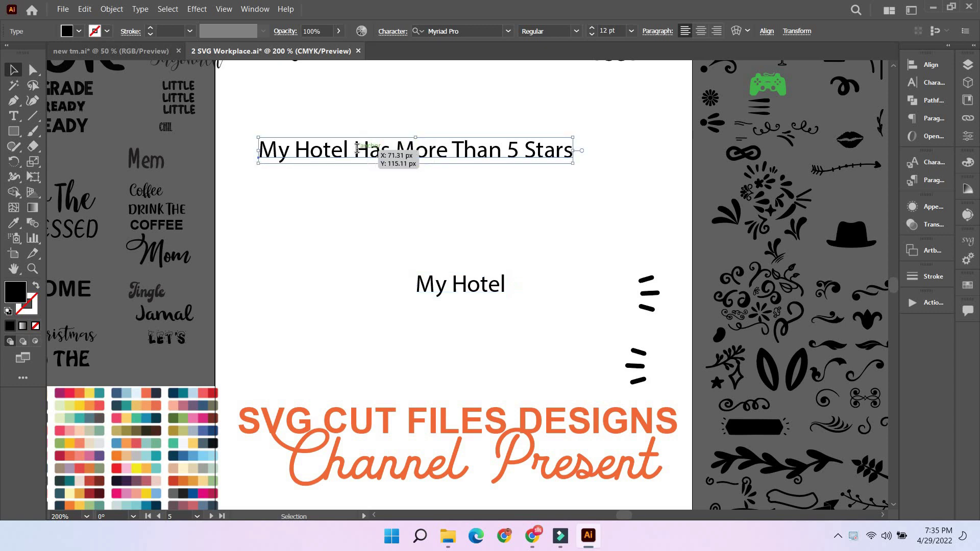
# - Copy "Has More" from the sentence into its own text object and place it directly under "My Hotel"
pyautogui.doubleClick(357, 153)
pyautogui.moveTo(354, 148); pyautogui.dragTo(452, 155)
pyautogui.hotkey('ctrl', 'c')
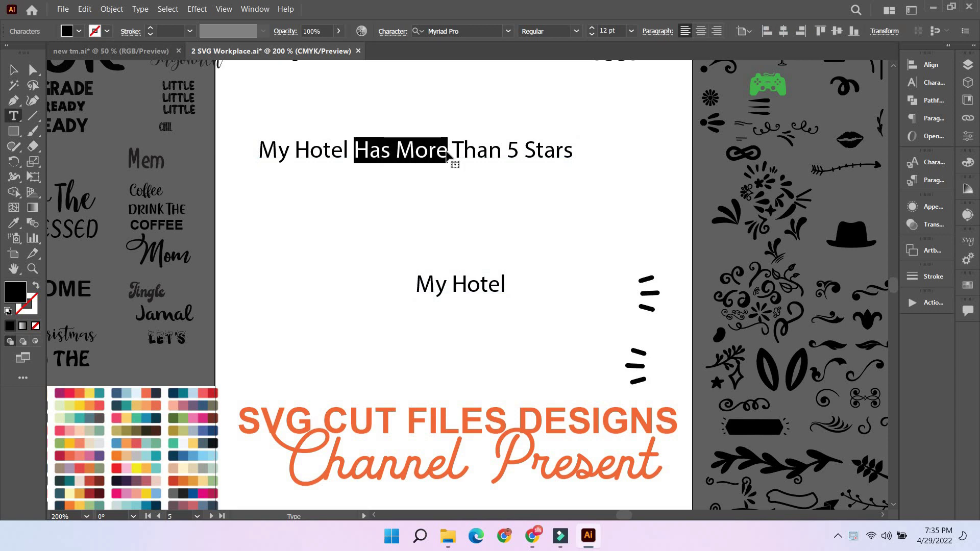
pyautogui.click(16, 71)
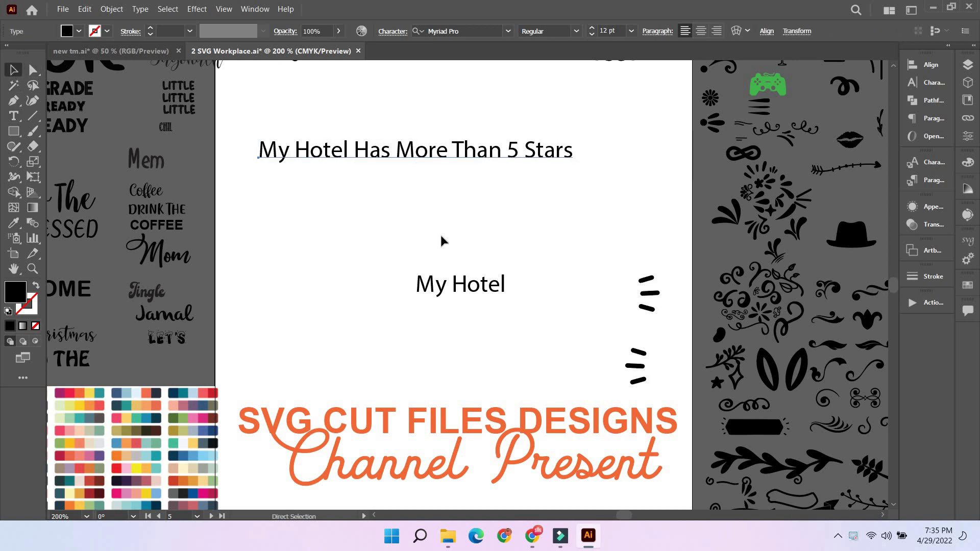
pyautogui.hotkey('ctrl', 'v')
pyautogui.moveTo(474, 311); pyautogui.dragTo(473, 335)
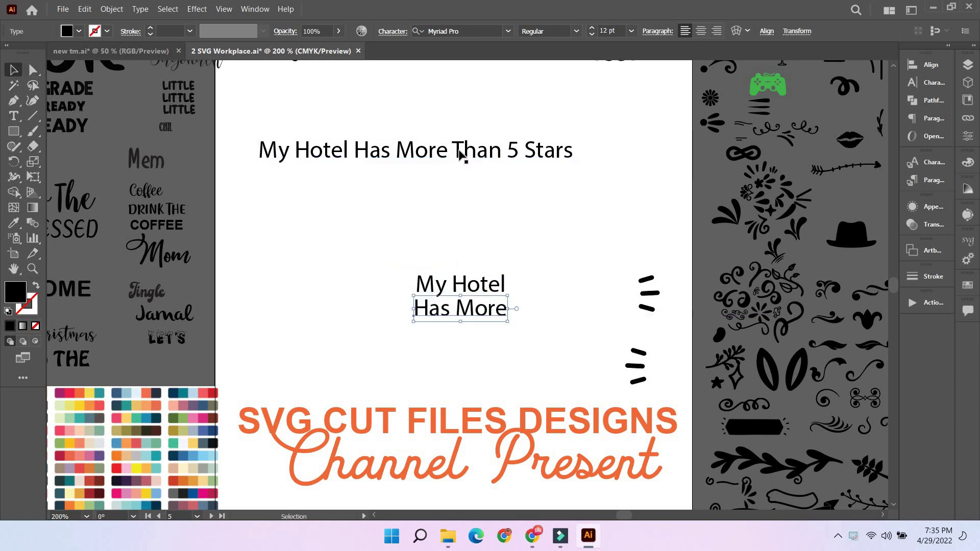
# - Copy "Than" from the sentence into its own text object and place it directly under "Has More"
pyautogui.doubleClick(457, 154)
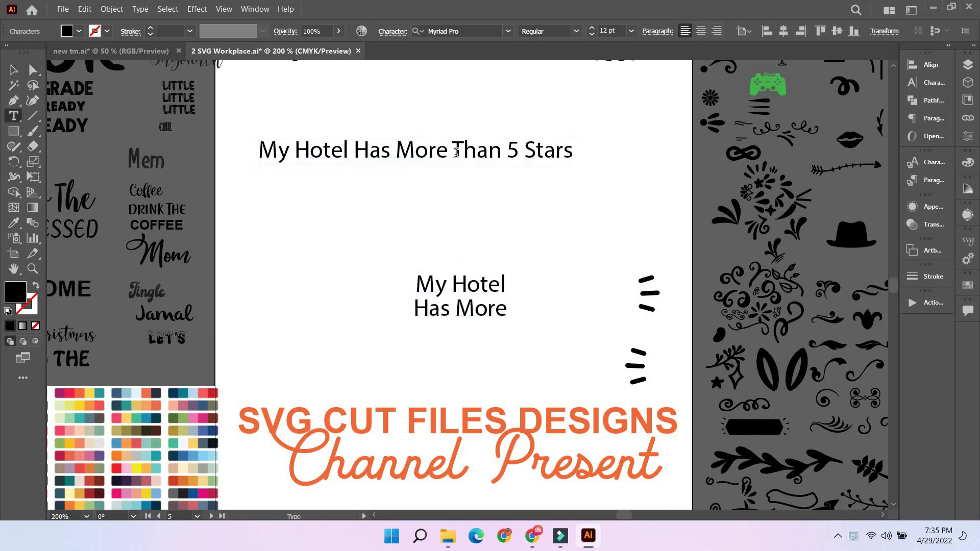
pyautogui.moveTo(456, 152); pyautogui.dragTo(500, 150)
pyautogui.hotkey('ctrl', 'c')
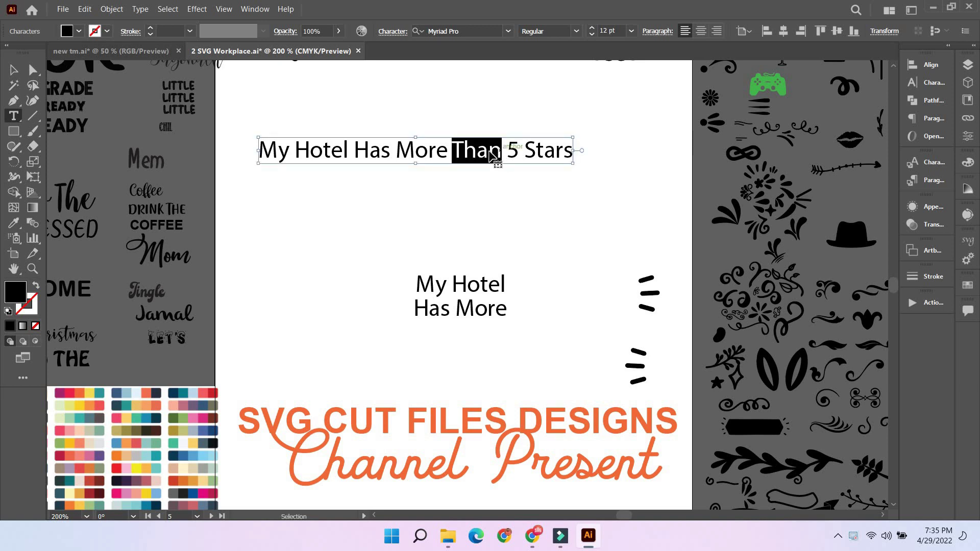
pyautogui.click(13, 70)
pyautogui.click(356, 254)
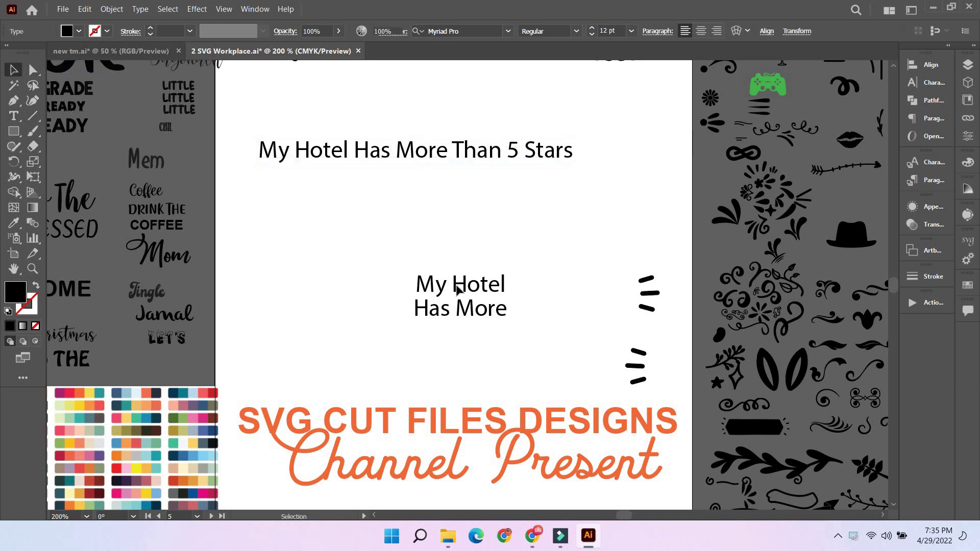
pyautogui.hotkey('ctrl', 'v')
pyautogui.moveTo(467, 291); pyautogui.dragTo(462, 334)
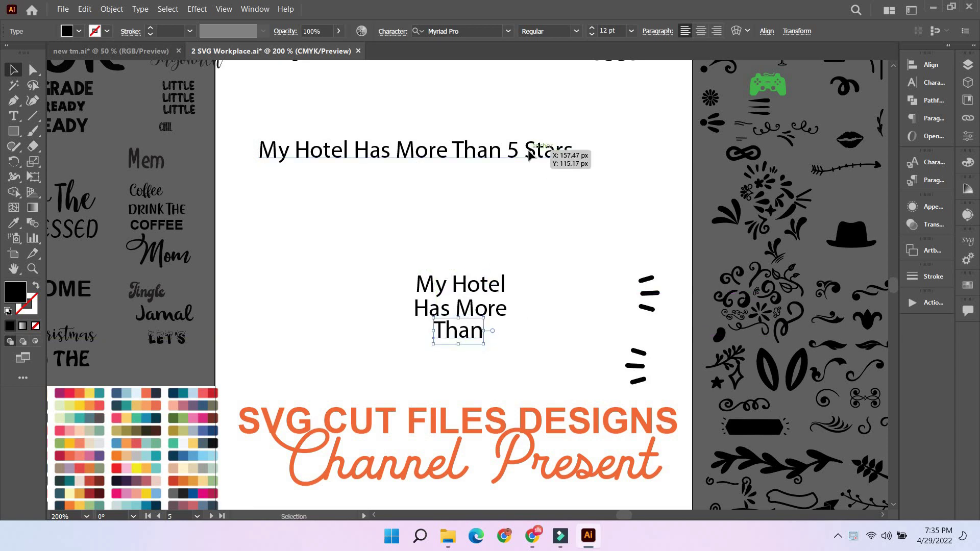
# - Copy "5 Stars" from the sentence into its own text object and place it directly under "Than"
pyautogui.click(512, 149)
pyautogui.doubleClick(512, 150)
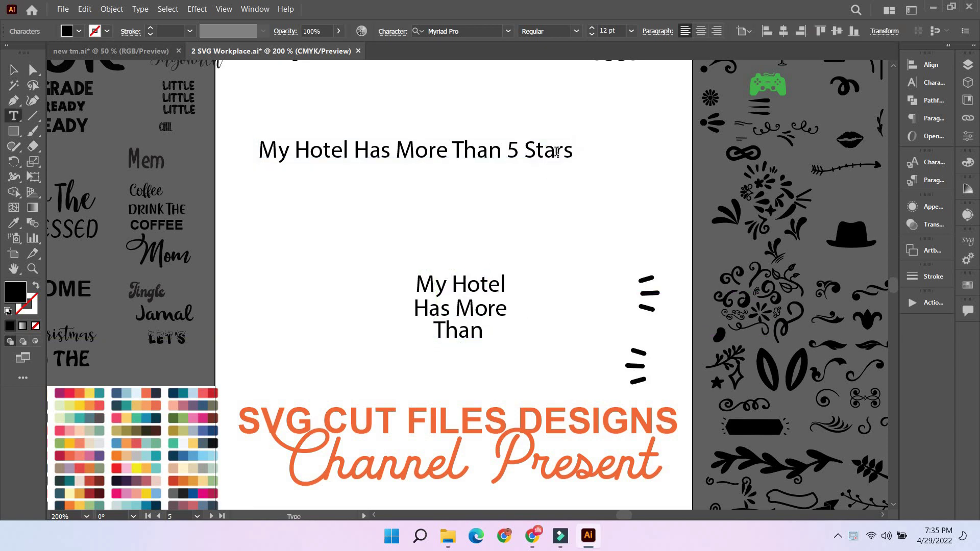
pyautogui.moveTo(507, 151); pyautogui.dragTo(575, 151)
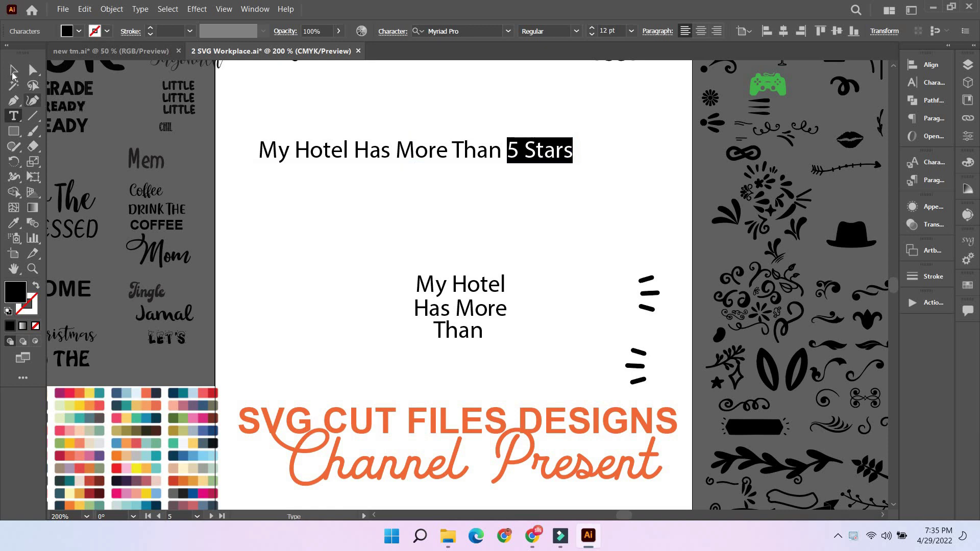
pyautogui.hotkey('ctrl', 'c')
pyautogui.click(14, 74)
pyautogui.hotkey('ctrl', 'v')
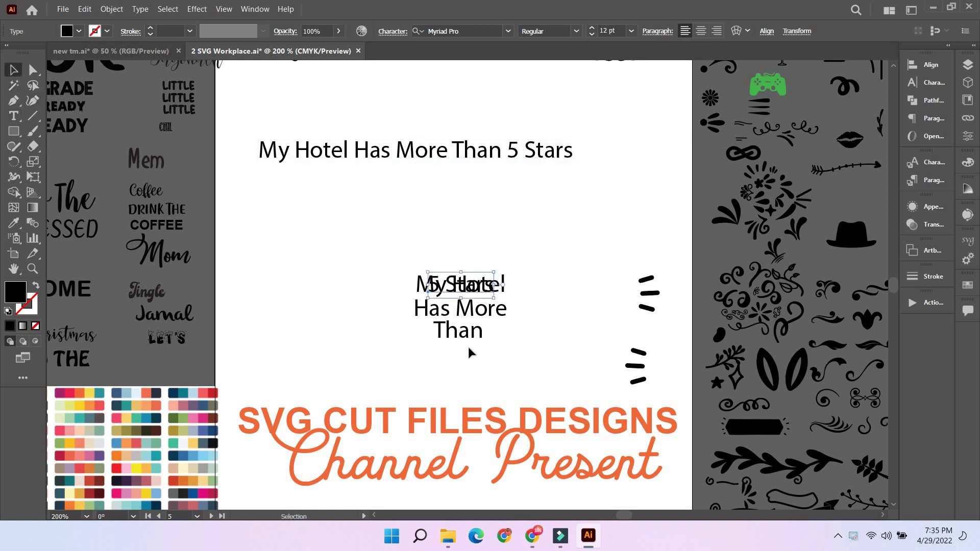
pyautogui.moveTo(473, 283); pyautogui.dragTo(469, 348)
# - Delete the original full sentence and move the four stacked text lines up into the free space
pyautogui.click(498, 158)
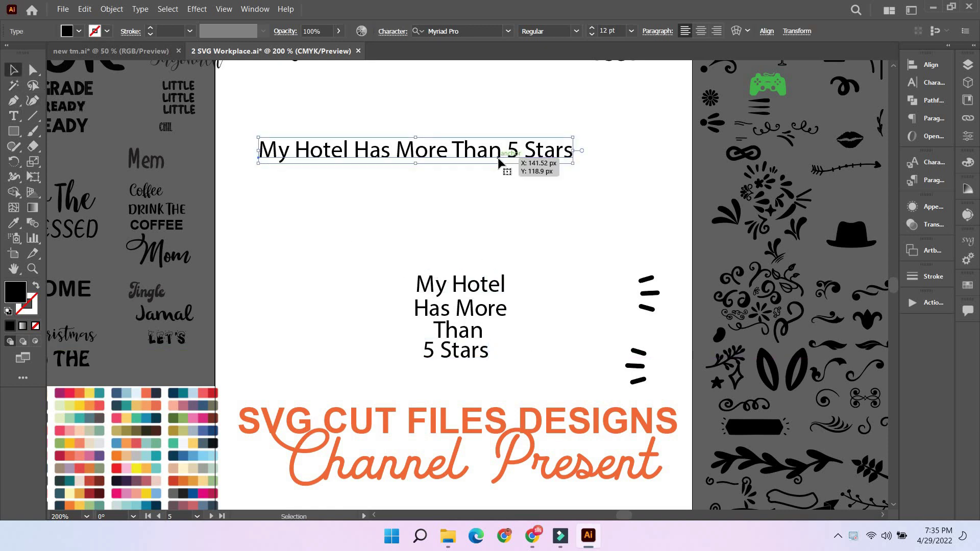
pyautogui.press('Delete')
pyautogui.moveTo(377, 251); pyautogui.dragTo(510, 365)
pyautogui.moveTo(480, 301); pyautogui.dragTo(432, 192)
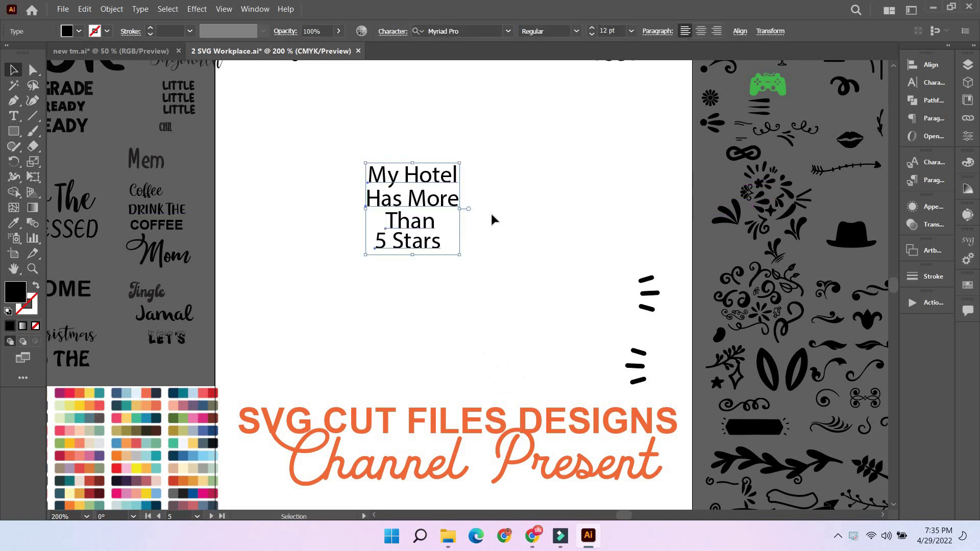
pyautogui.click(490, 213)
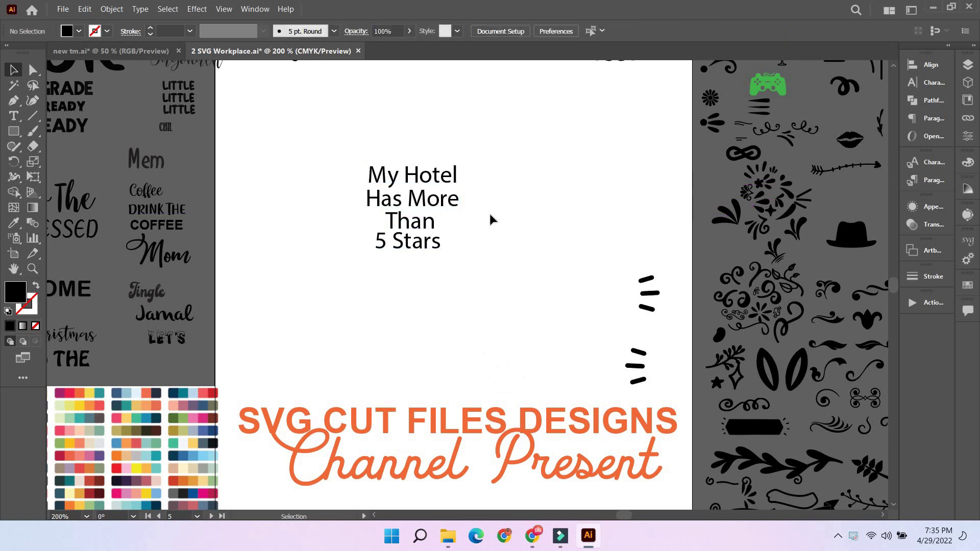
# - Separate the "My Hotel" line from the other three lines, leaving a gap between them
pyautogui.scroll(-1, 489, 213)
pyautogui.scroll(1, 445, 232)
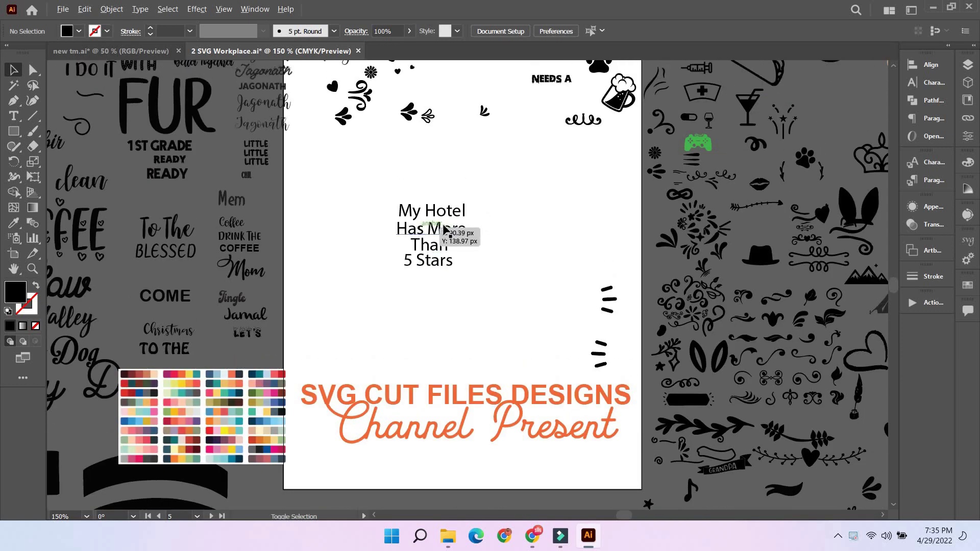
pyautogui.scroll(1, 445, 232)
pyautogui.moveTo(442, 182); pyautogui.dragTo(495, 206)
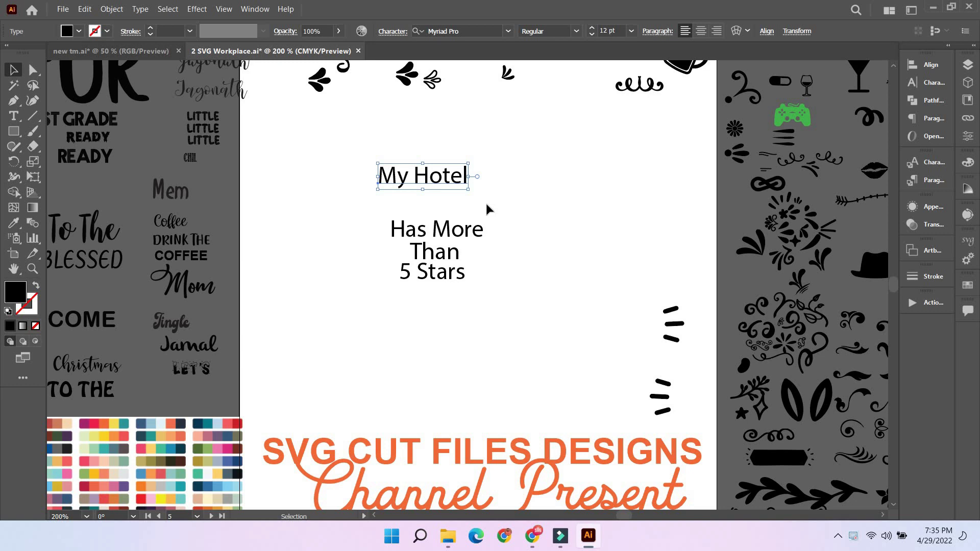
# - Sample several pasteboard lettering styles onto "My Hotel" with the Eyedropper, including Pacific Again and Scary Halloween Font Bold, and settle on Prisma
pyautogui.press('i')
pyautogui.click(190, 245)
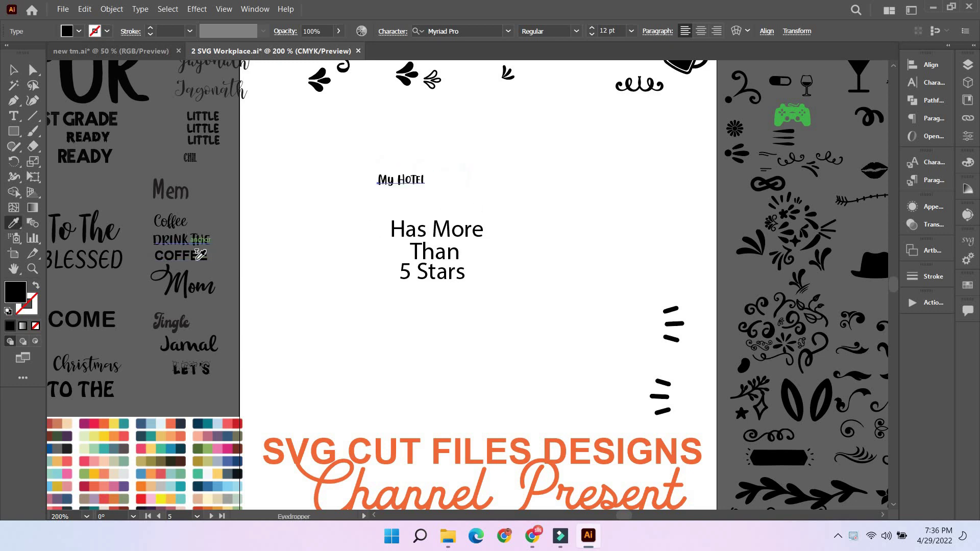
pyautogui.click(188, 282)
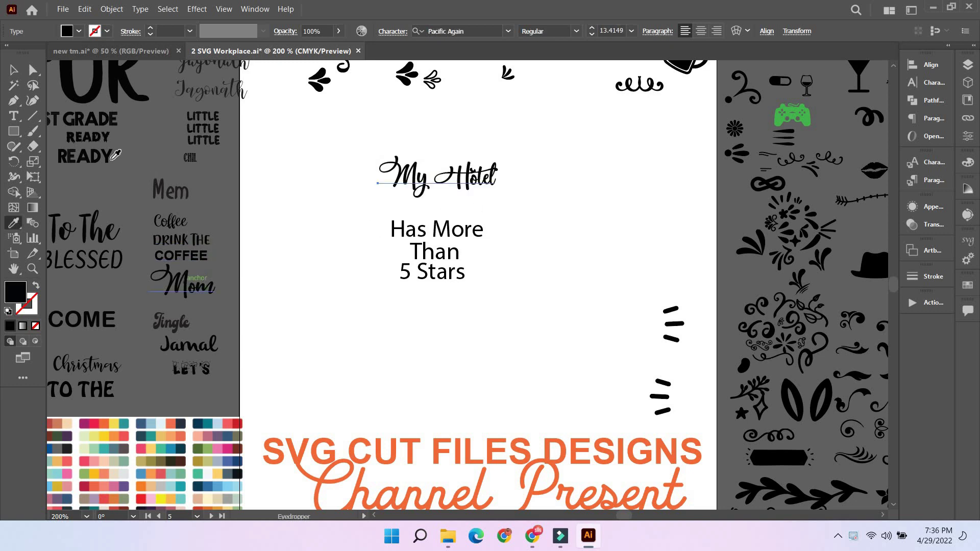
pyautogui.click(106, 124)
pyautogui.click(101, 136)
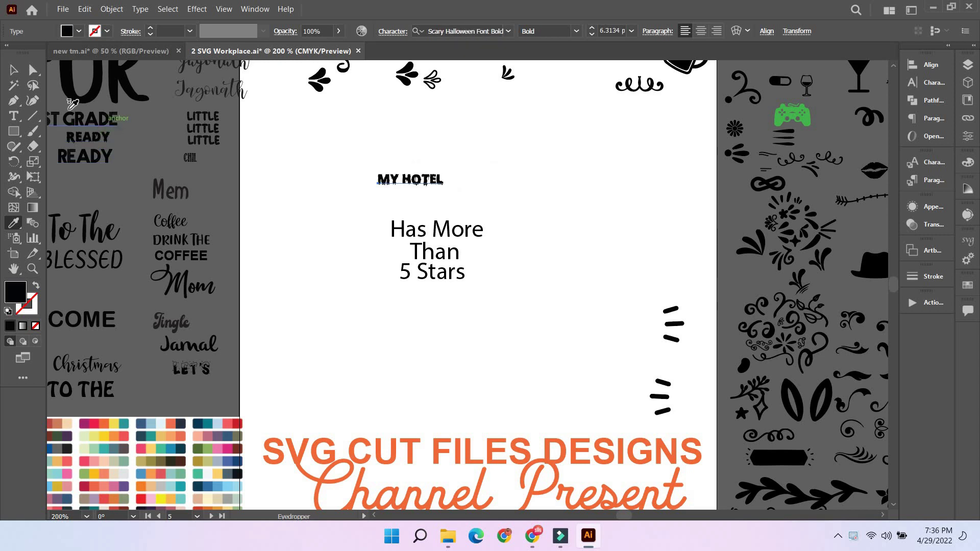
pyautogui.hotkey('ctrl', 'z')
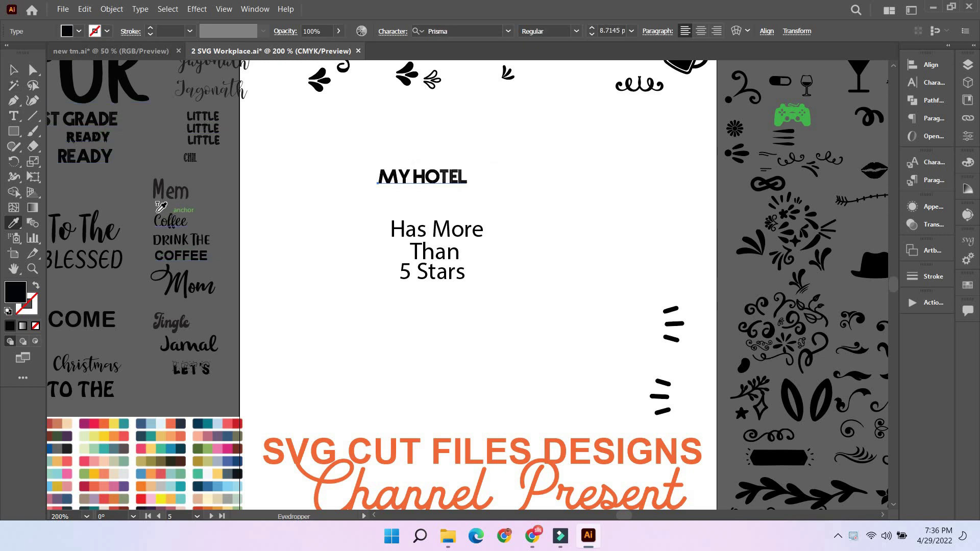
# - Change the font of "My Hotel" to Playful Regular and move the line slightly up and to the right
pyautogui.scroll(1, 245, 207)
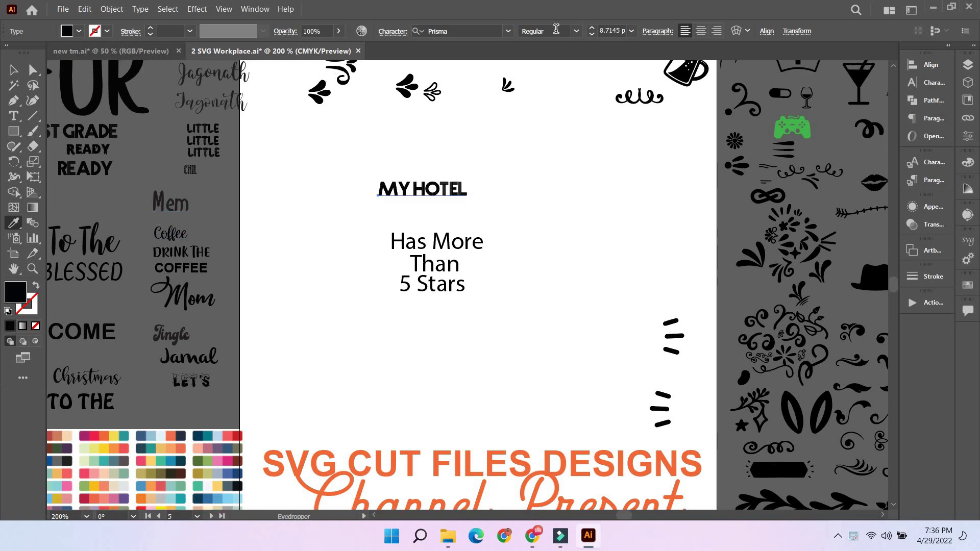
pyautogui.click(509, 33)
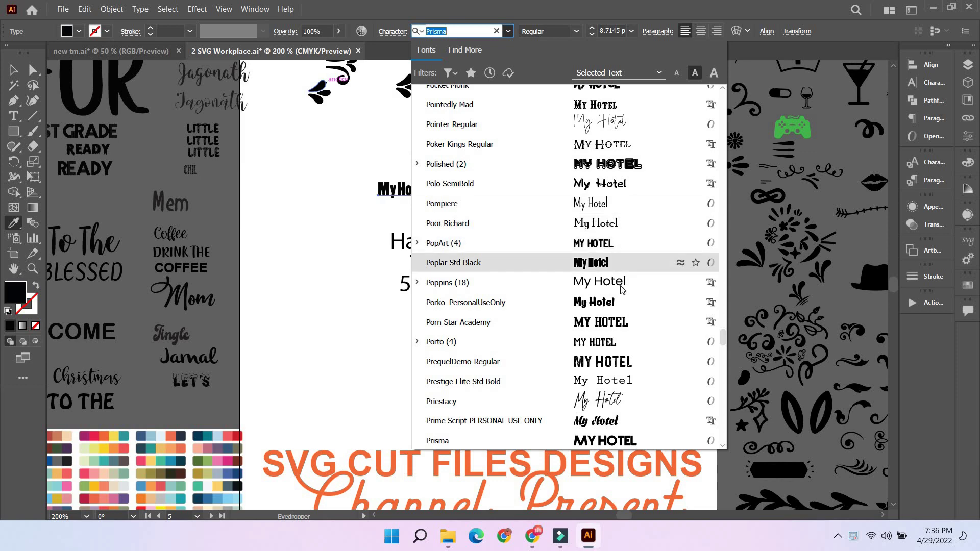
pyautogui.scroll(-3, 605, 385)
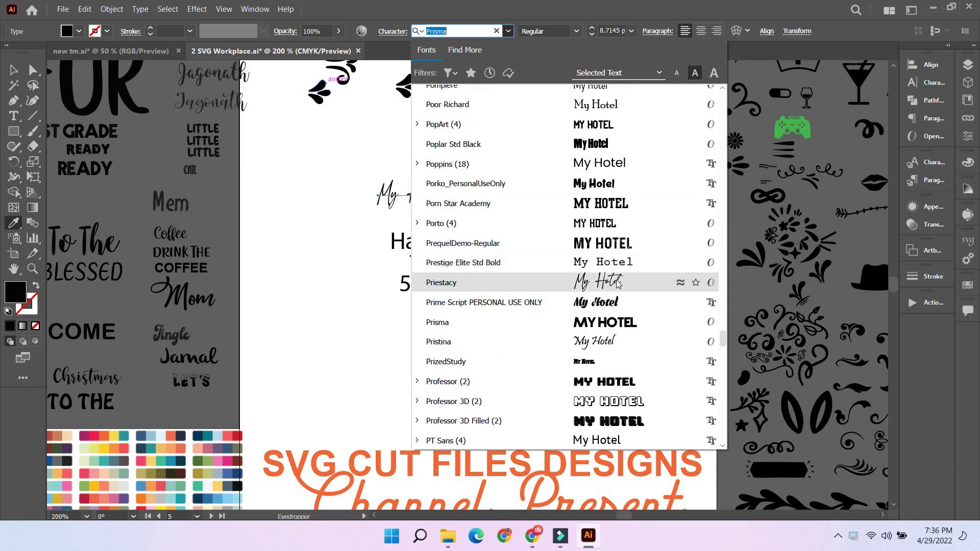
pyautogui.scroll(10, 619, 282)
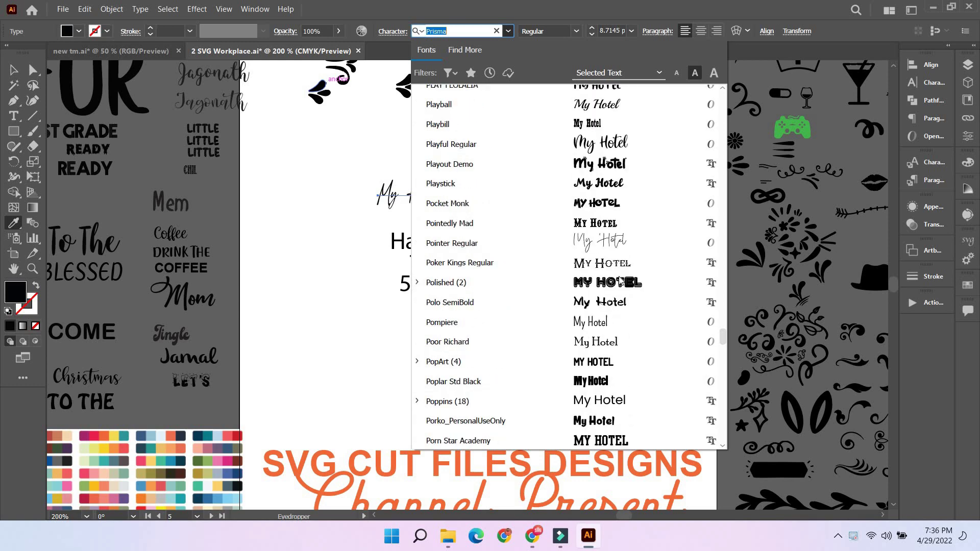
pyautogui.scroll(2, 621, 277)
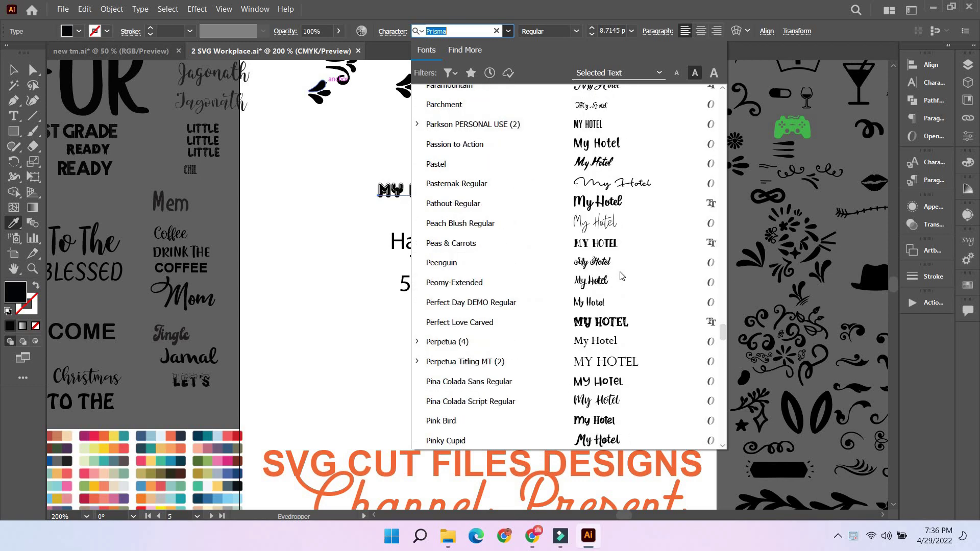
pyautogui.scroll(2, 621, 275)
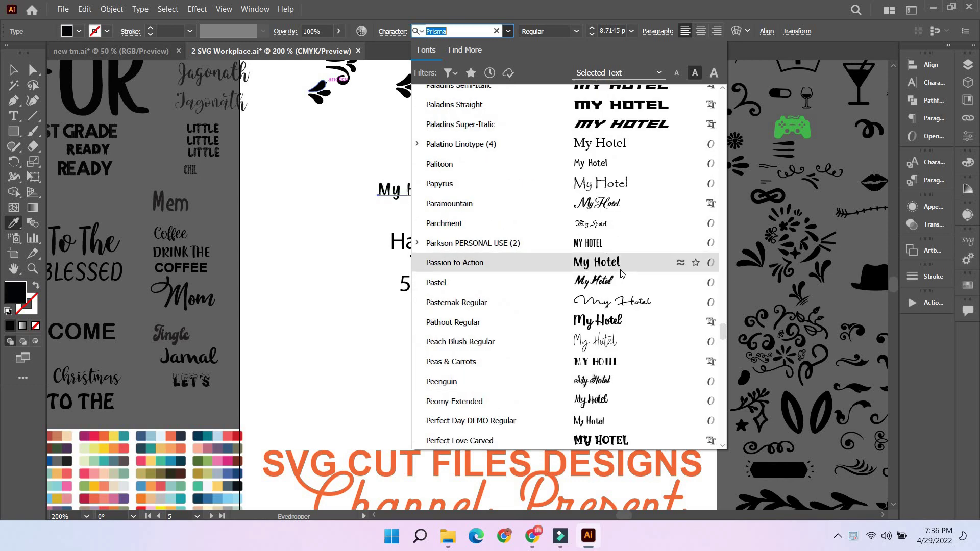
pyautogui.scroll(3, 621, 276)
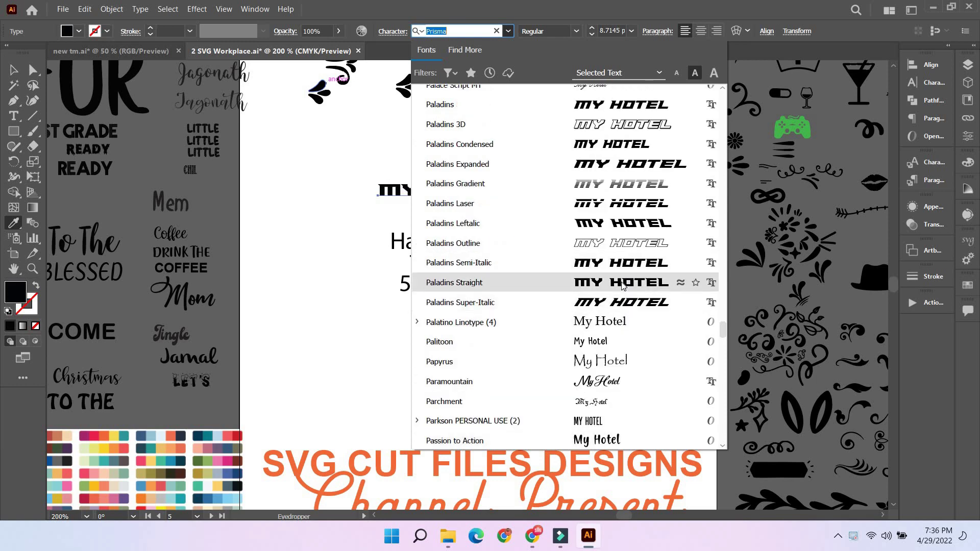
pyautogui.scroll(4, 627, 200)
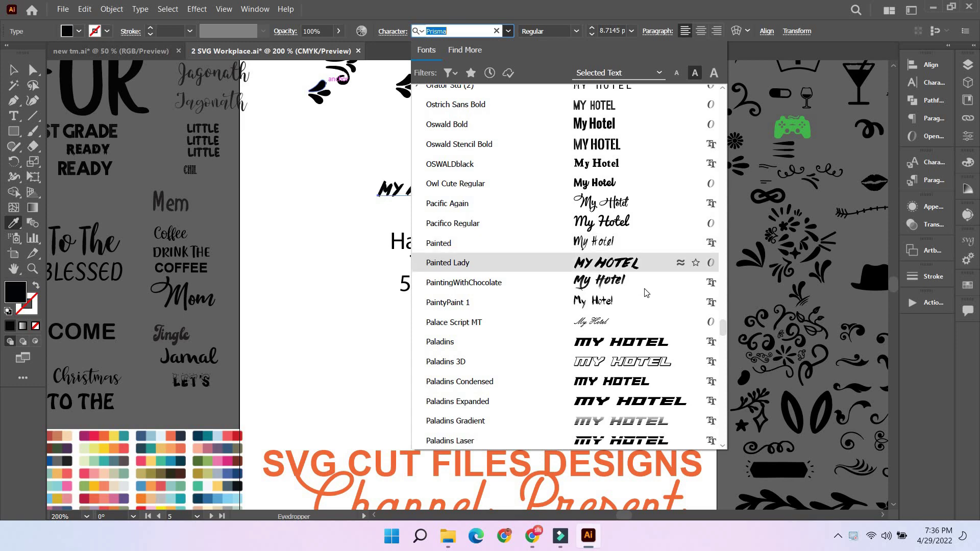
pyautogui.scroll(2, 644, 291)
pyautogui.scroll(6, 642, 290)
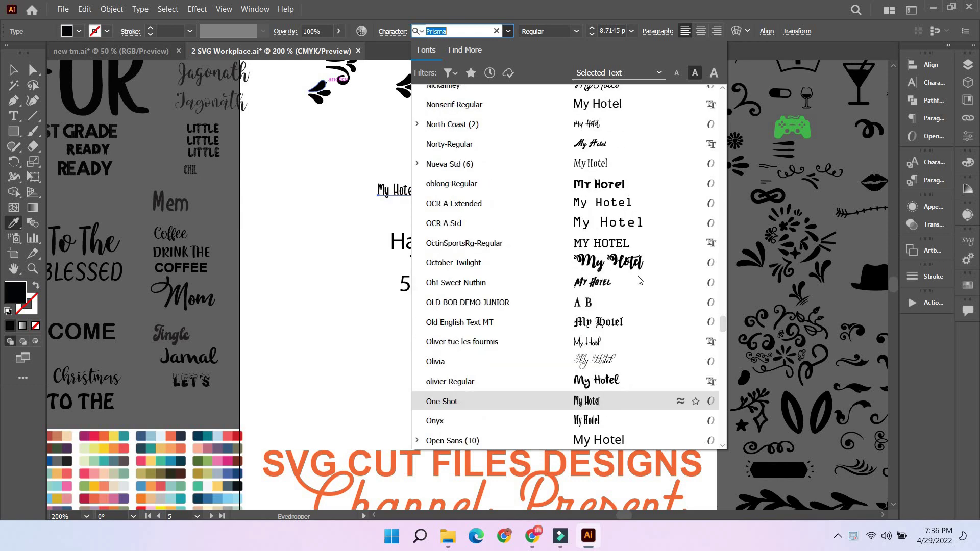
pyautogui.scroll(4, 639, 280)
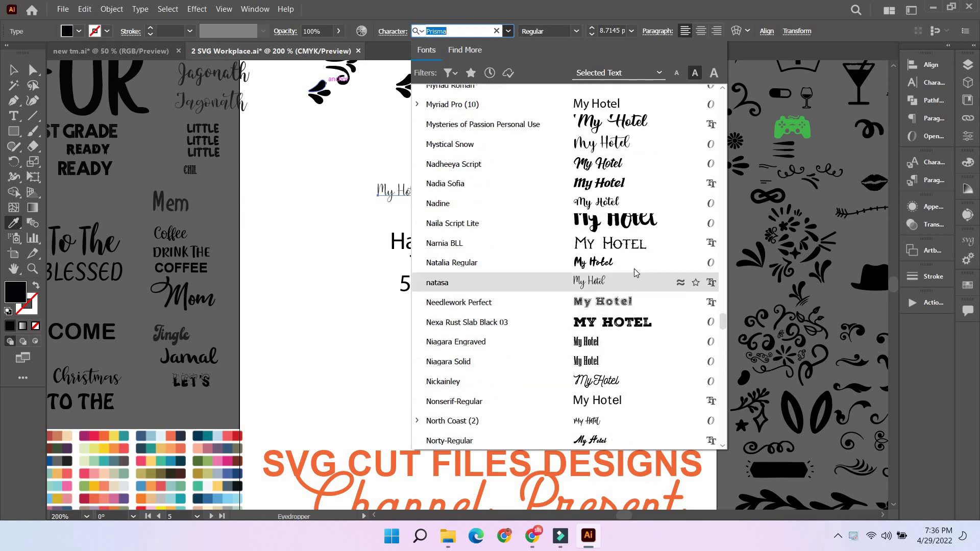
pyautogui.scroll(-7, 620, 366)
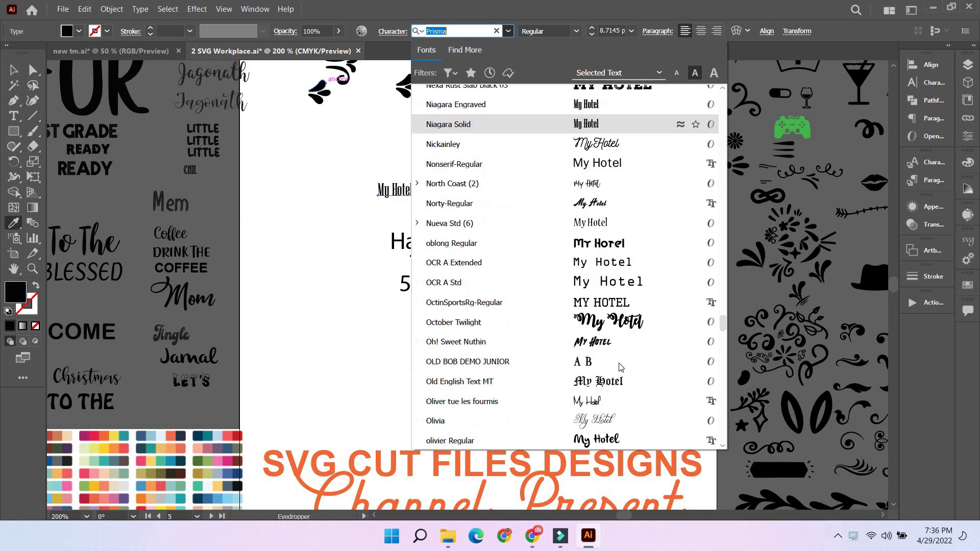
pyautogui.scroll(-4, 621, 366)
pyautogui.scroll(-1, 617, 360)
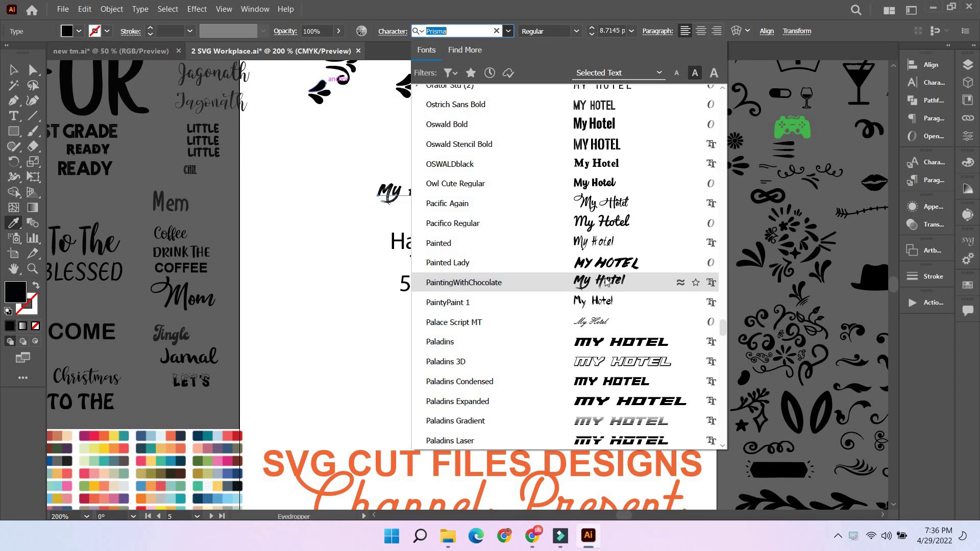
pyautogui.scroll(-7, 608, 329)
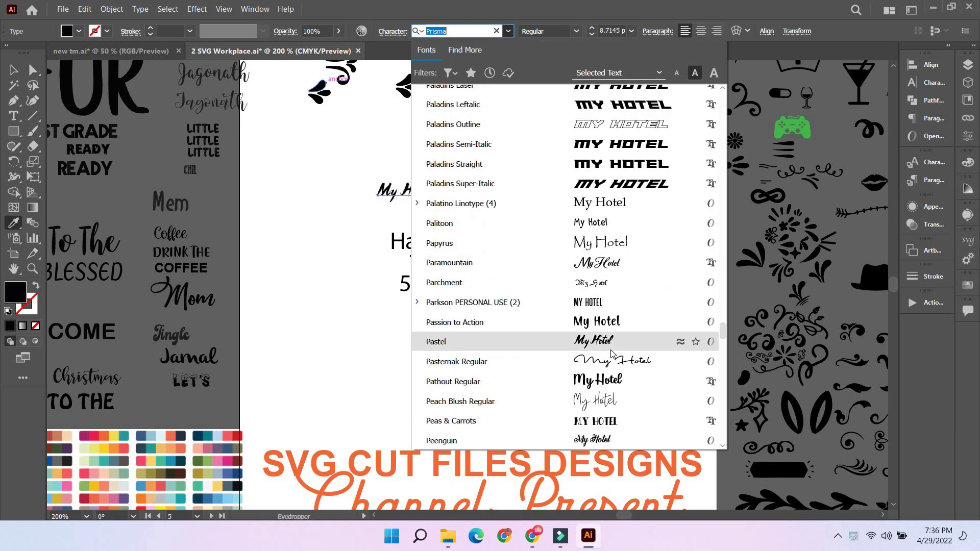
pyautogui.scroll(-2, 619, 379)
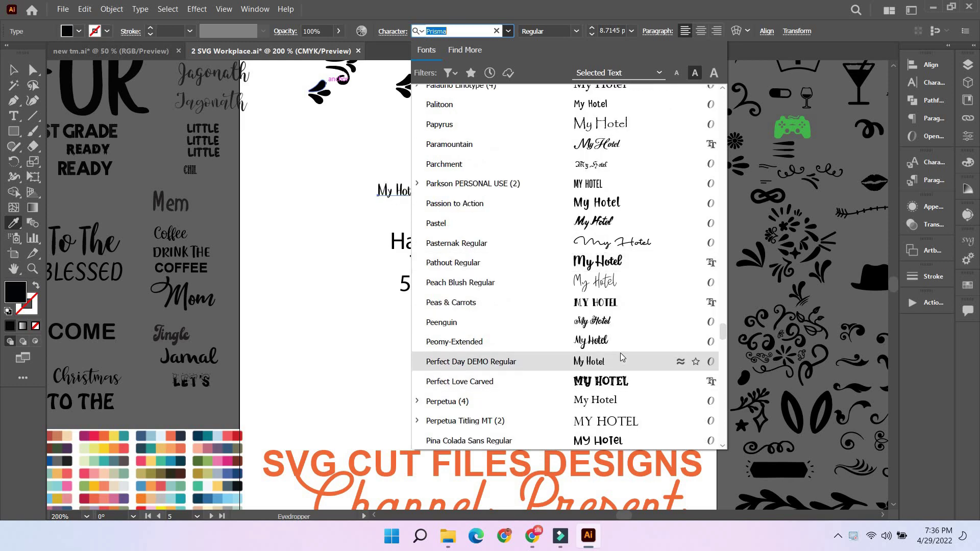
pyautogui.scroll(-5, 621, 354)
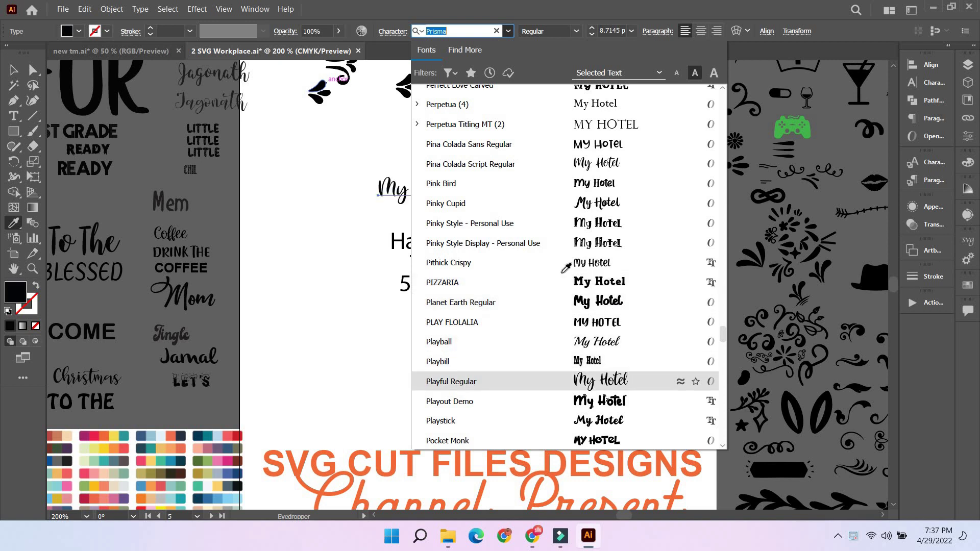
pyautogui.press('Return')
pyautogui.press('v')
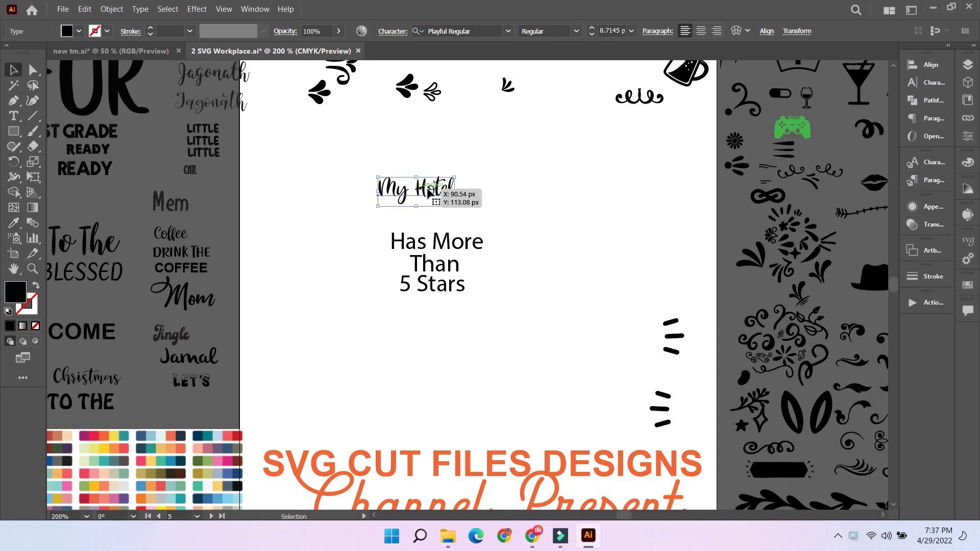
pyautogui.moveTo(430, 191); pyautogui.dragTo(463, 179)
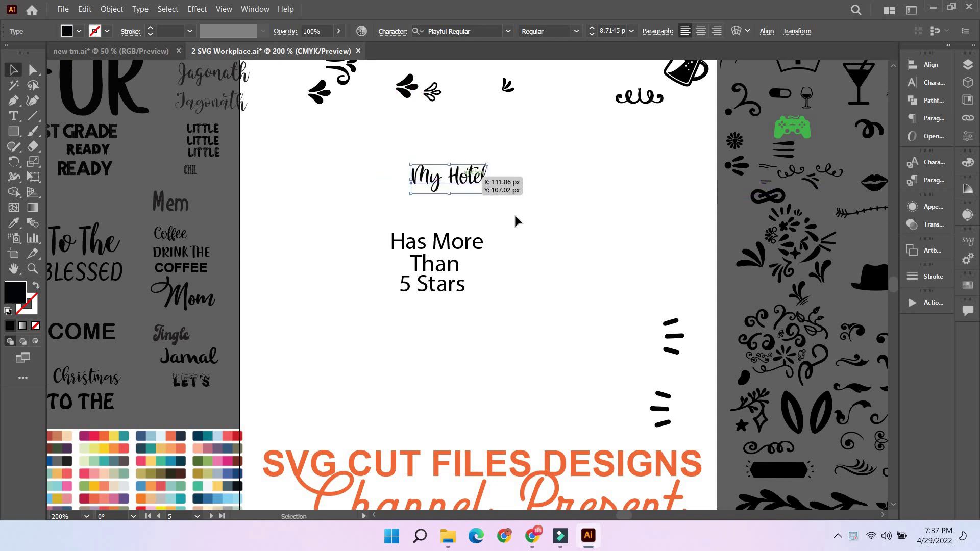
# - Change the font of "Has More" to Balwest Regular and move the line up directly beneath "My Hotel"
pyautogui.click(466, 264)
pyautogui.click(465, 248)
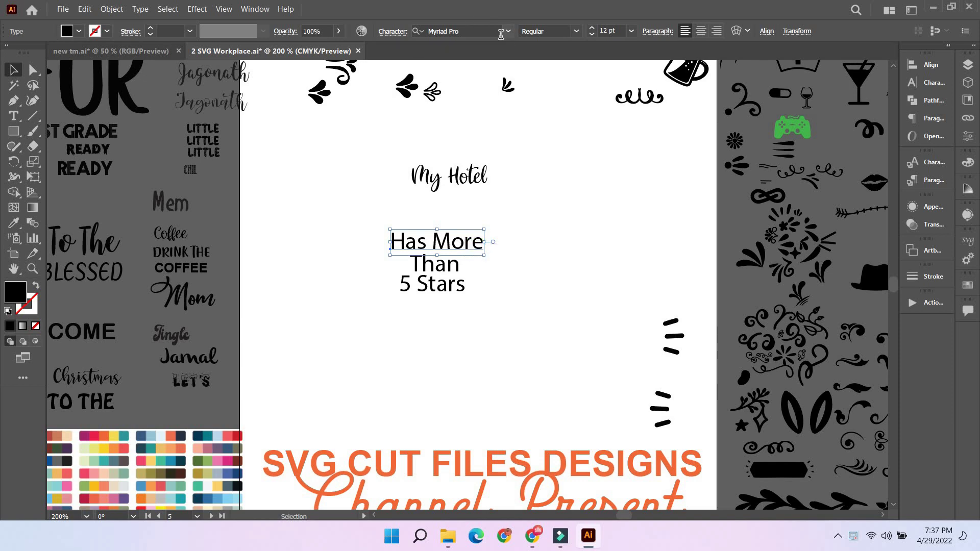
pyautogui.click(511, 32)
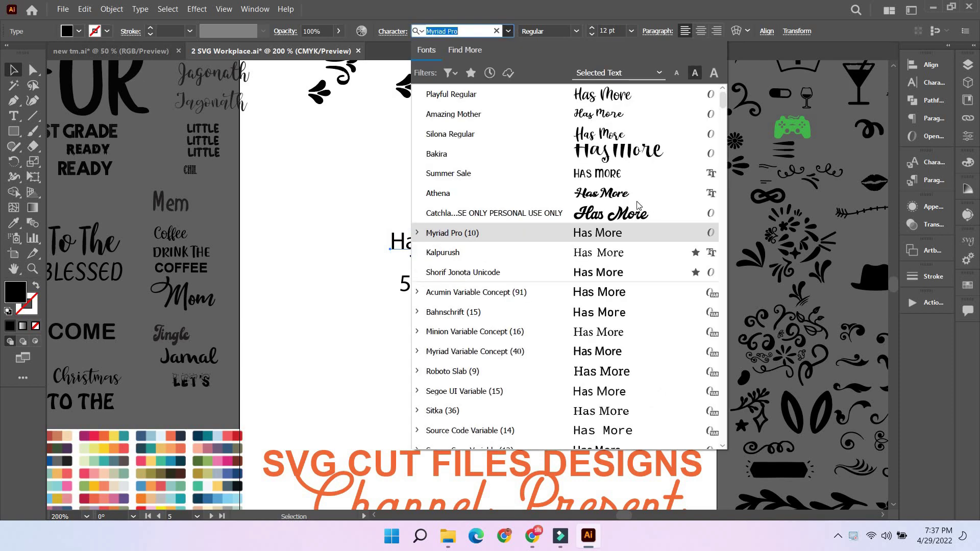
pyautogui.scroll(-6, 631, 278)
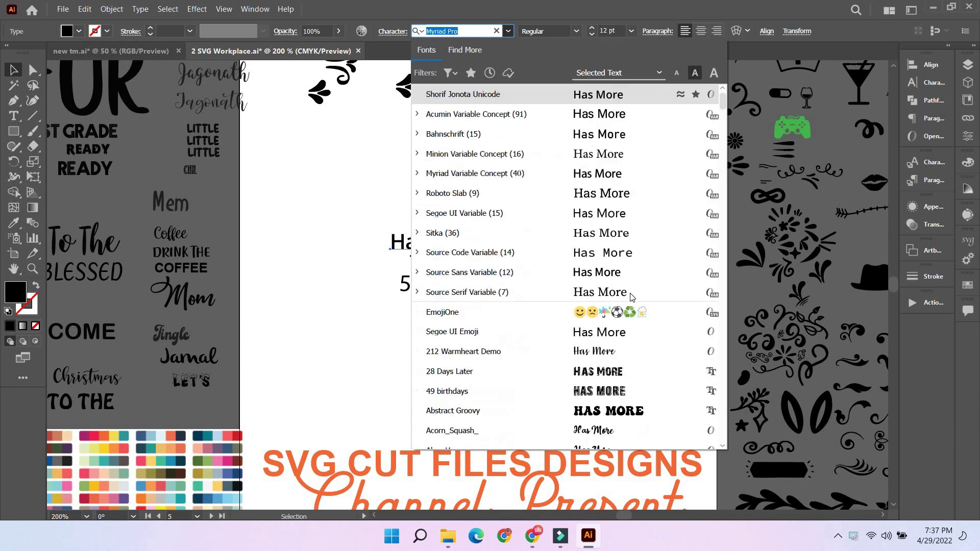
pyautogui.scroll(-3, 629, 355)
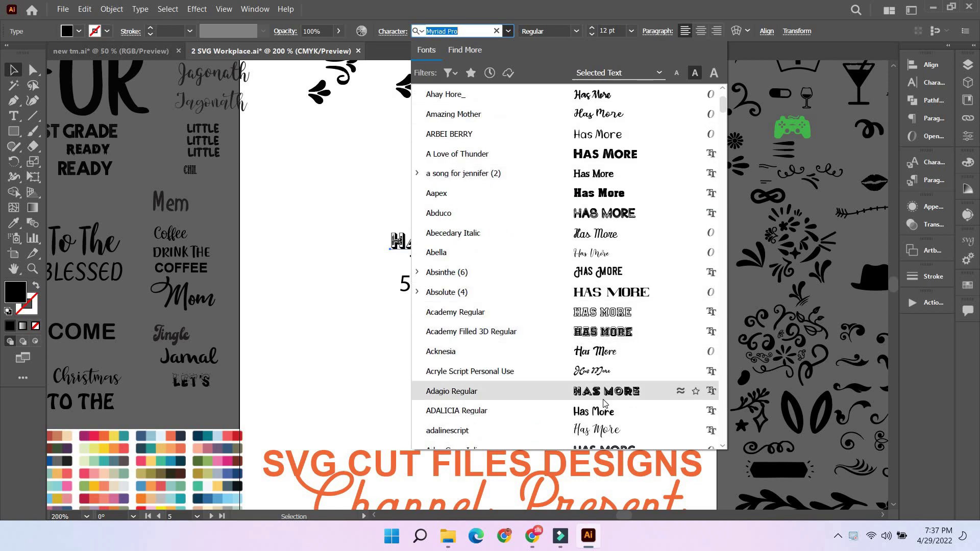
pyautogui.scroll(-3, 644, 419)
pyautogui.scroll(-3, 641, 406)
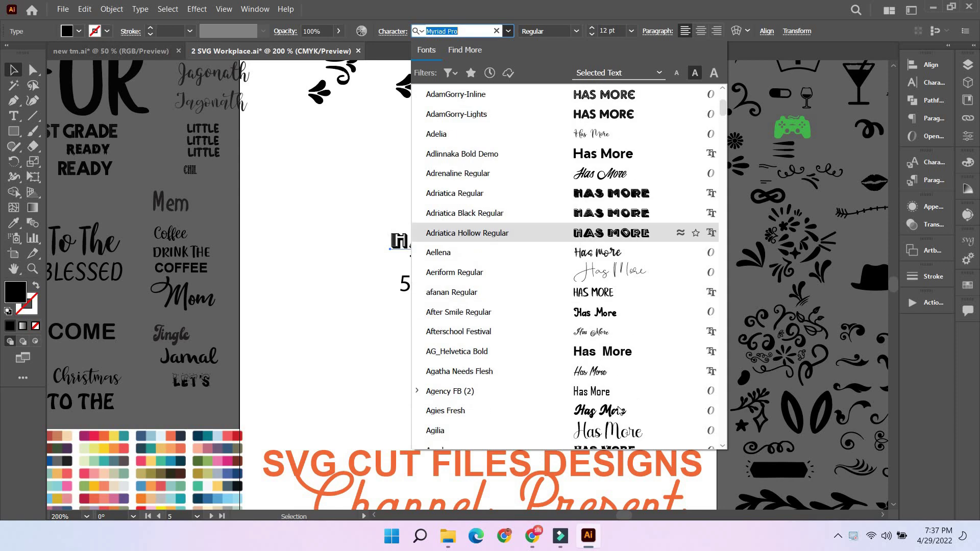
pyautogui.scroll(-7, 633, 384)
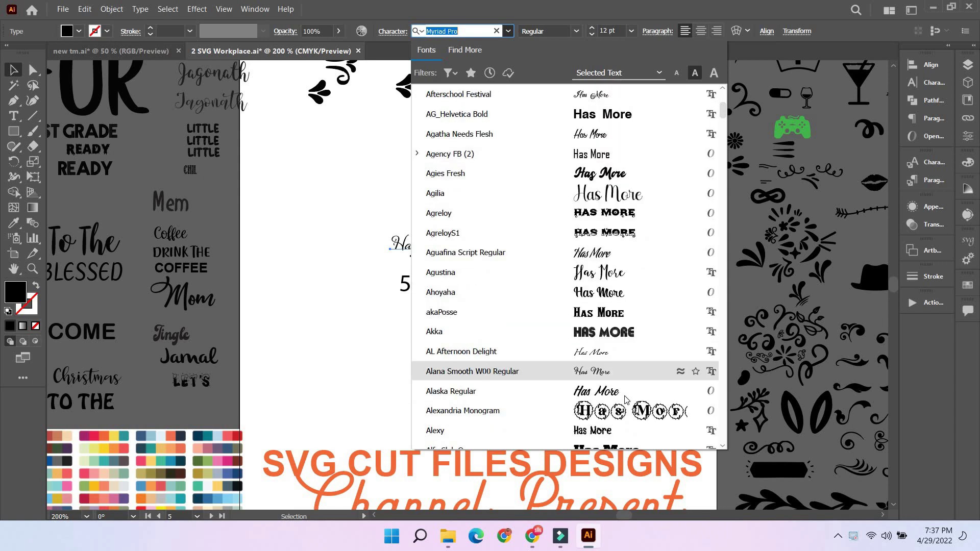
pyautogui.scroll(-2, 628, 382)
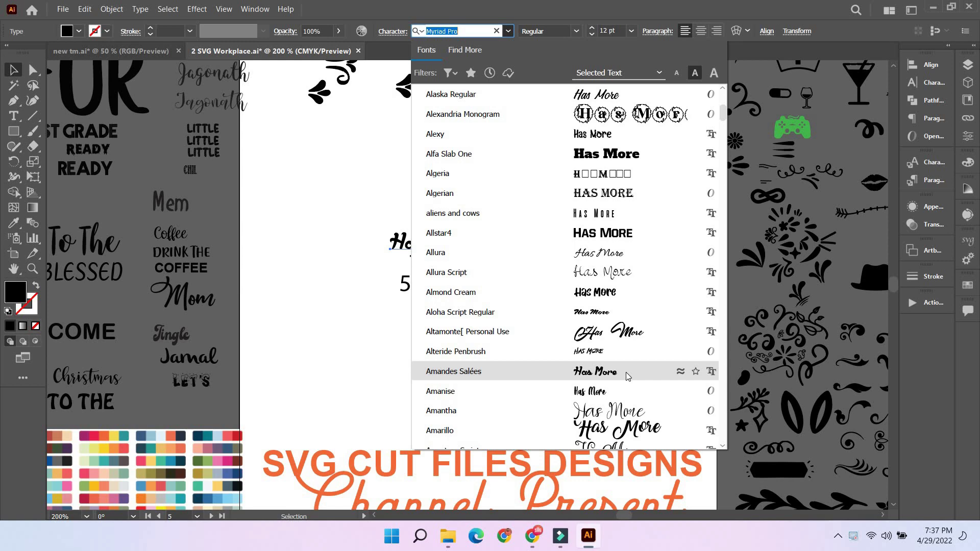
pyautogui.scroll(-3, 627, 375)
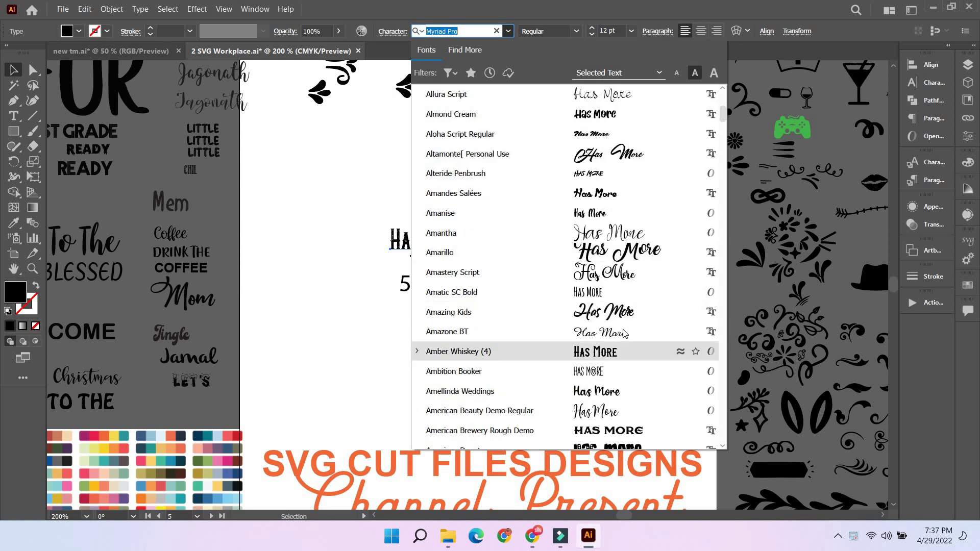
pyautogui.scroll(-2, 625, 341)
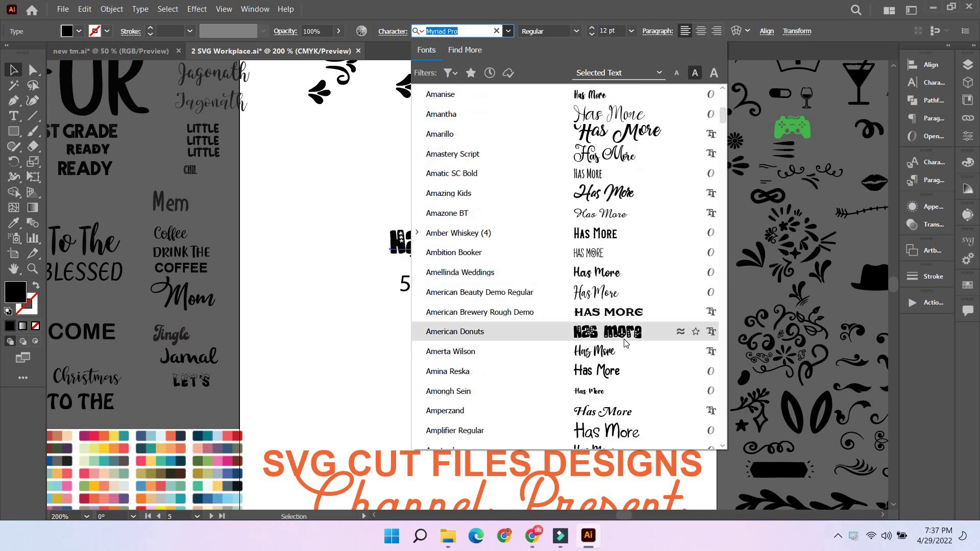
pyautogui.scroll(-1, 626, 343)
pyautogui.scroll(-2, 629, 378)
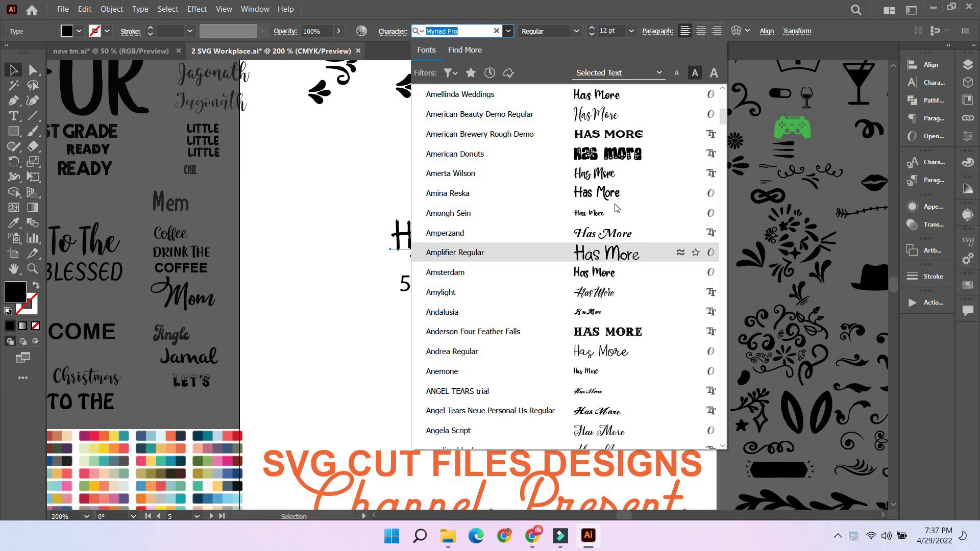
pyautogui.scroll(-8, 635, 357)
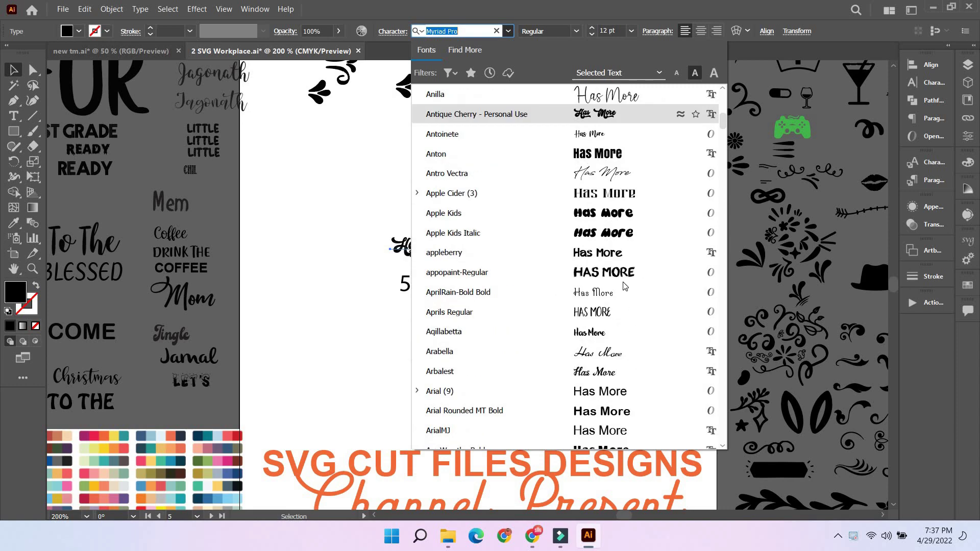
pyautogui.scroll(-1, 636, 309)
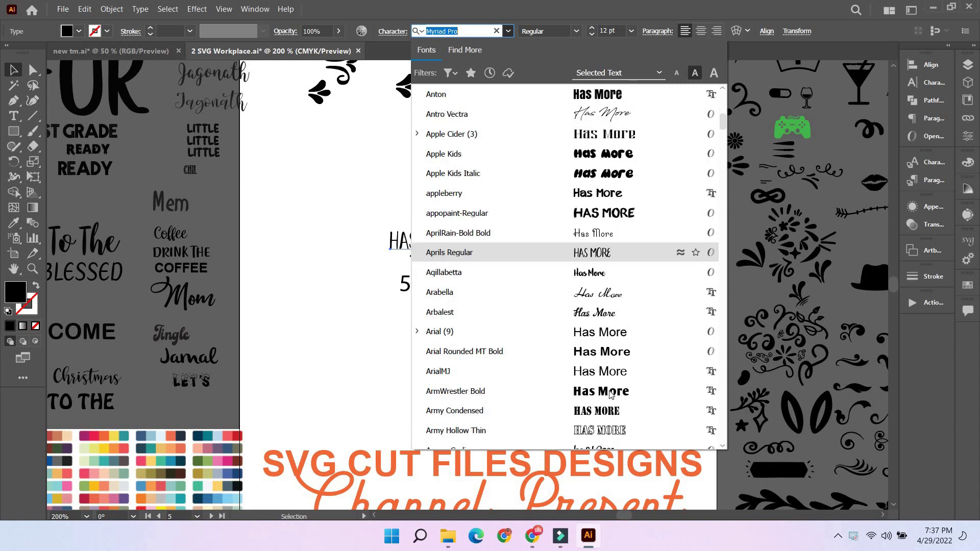
pyautogui.scroll(-3, 617, 363)
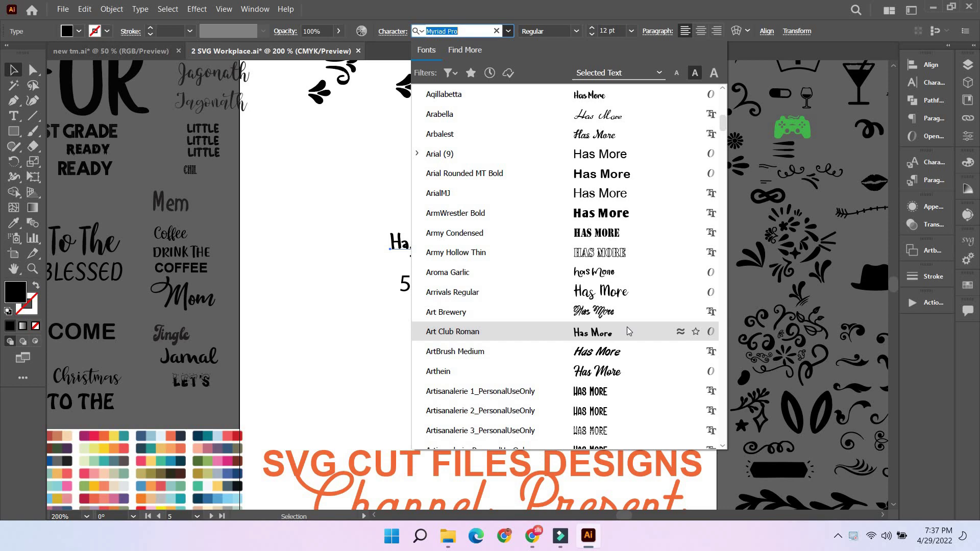
pyautogui.scroll(-2, 627, 330)
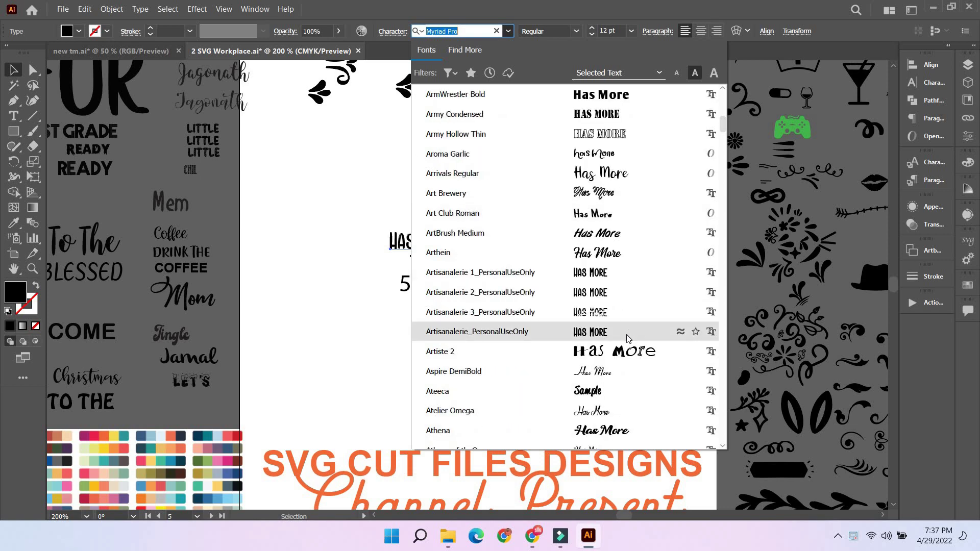
pyautogui.scroll(-2, 628, 337)
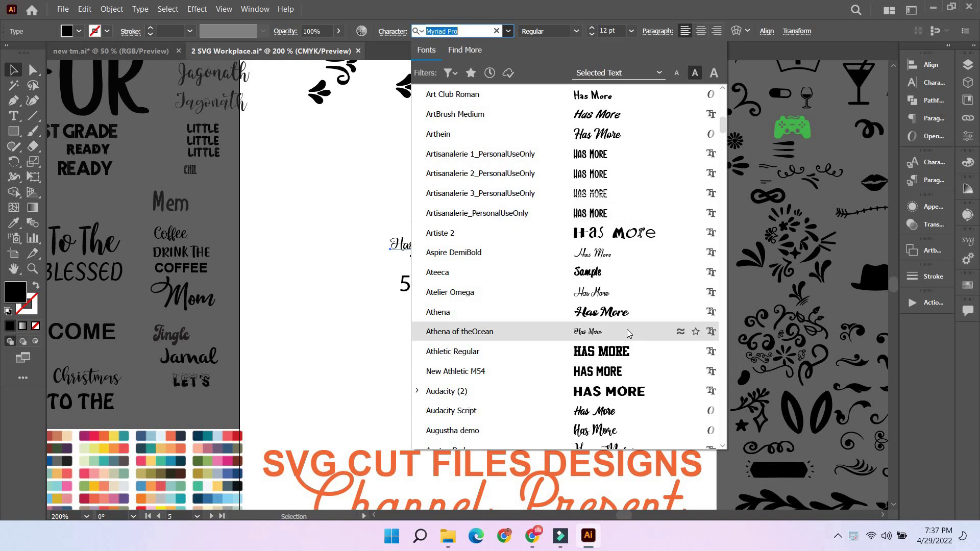
pyautogui.scroll(-5, 638, 337)
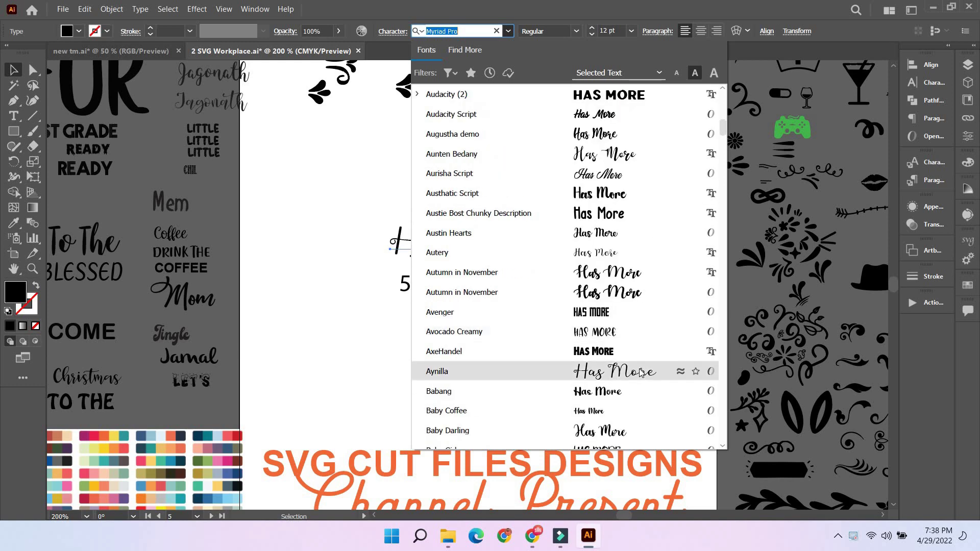
pyautogui.scroll(-1, 637, 343)
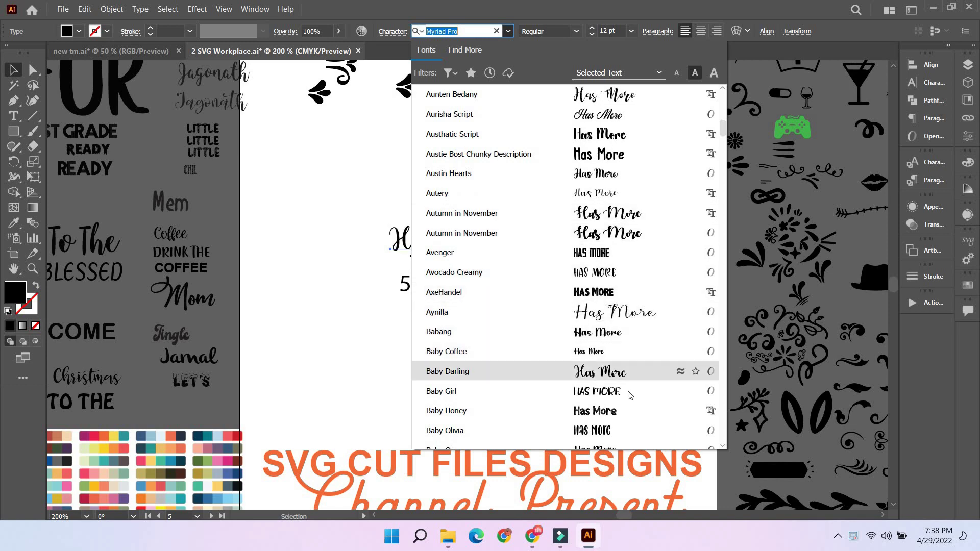
pyautogui.scroll(-3, 620, 346)
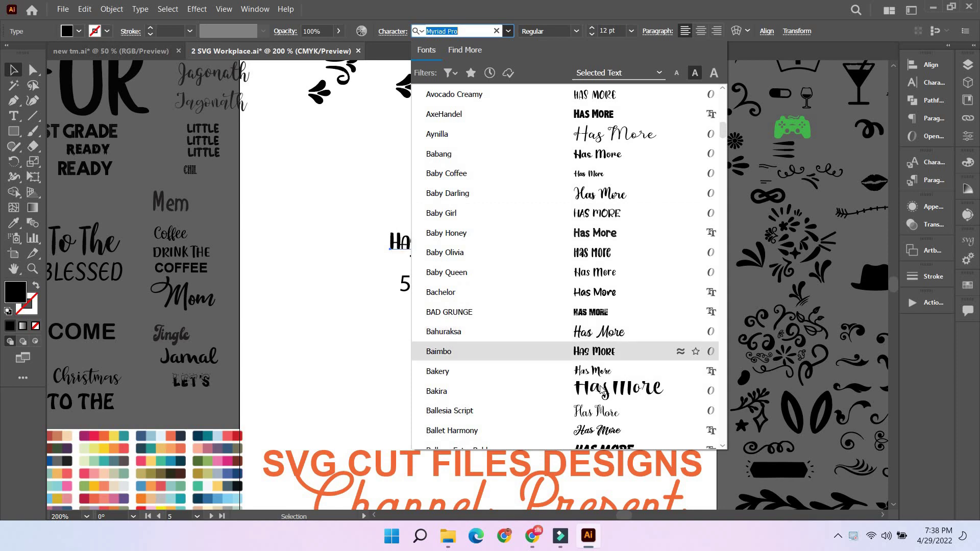
pyautogui.scroll(-1, 623, 368)
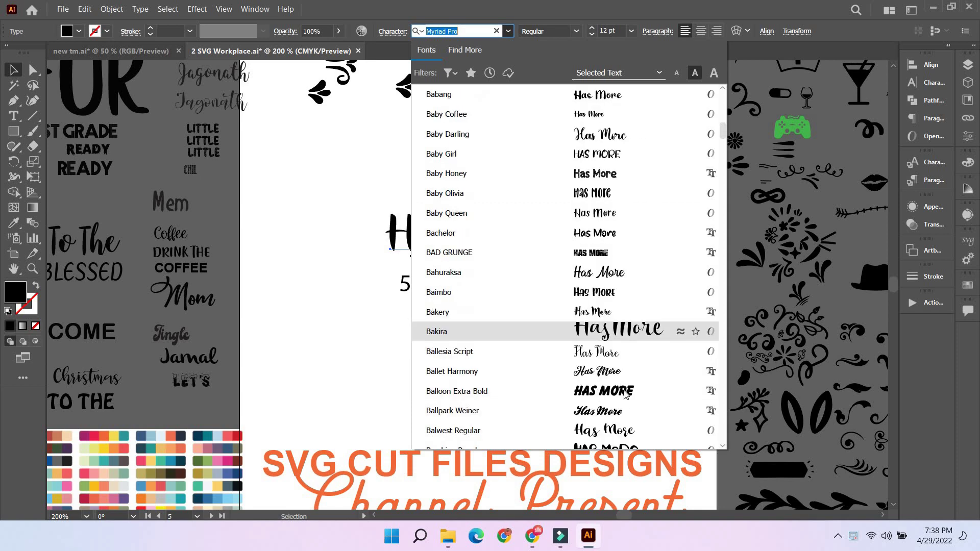
pyautogui.click(631, 433)
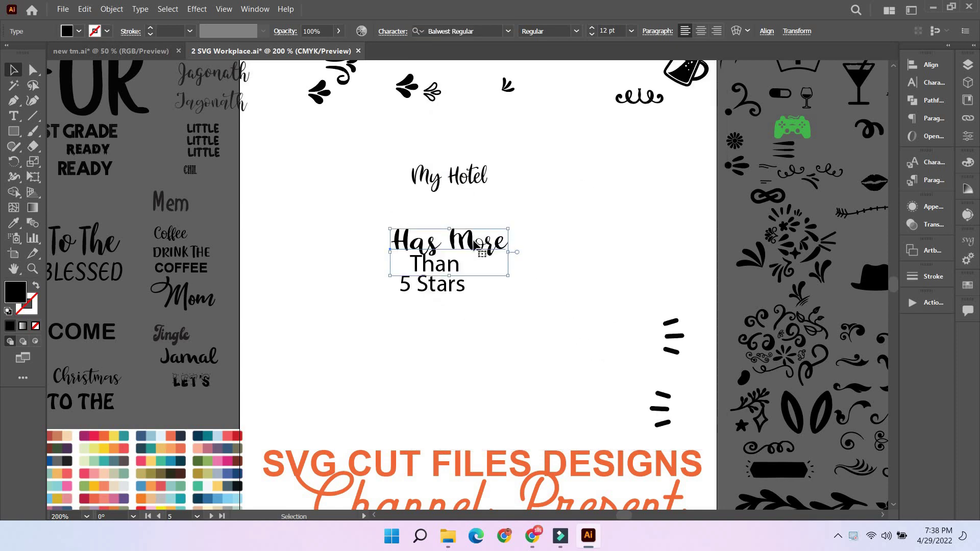
pyautogui.moveTo(473, 241); pyautogui.dragTo(509, 278)
pyautogui.click(497, 272)
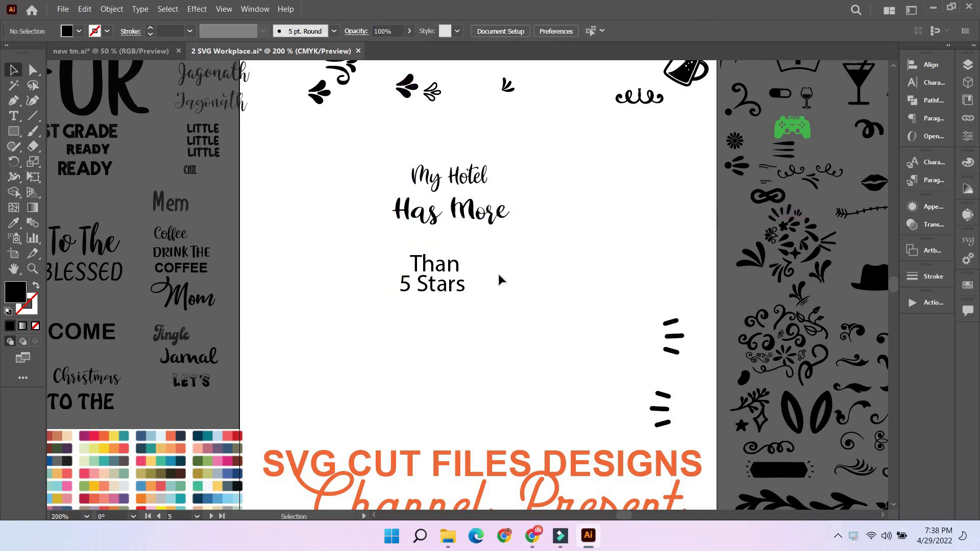
# - Examine the pasteboard artwork around the upper artboard, including the icons, mountains, paws and animal graphics, for usable design elements
pyautogui.scroll(-1, 499, 276)
pyautogui.scroll(3, 507, 278)
pyautogui.scroll(-1, 522, 278)
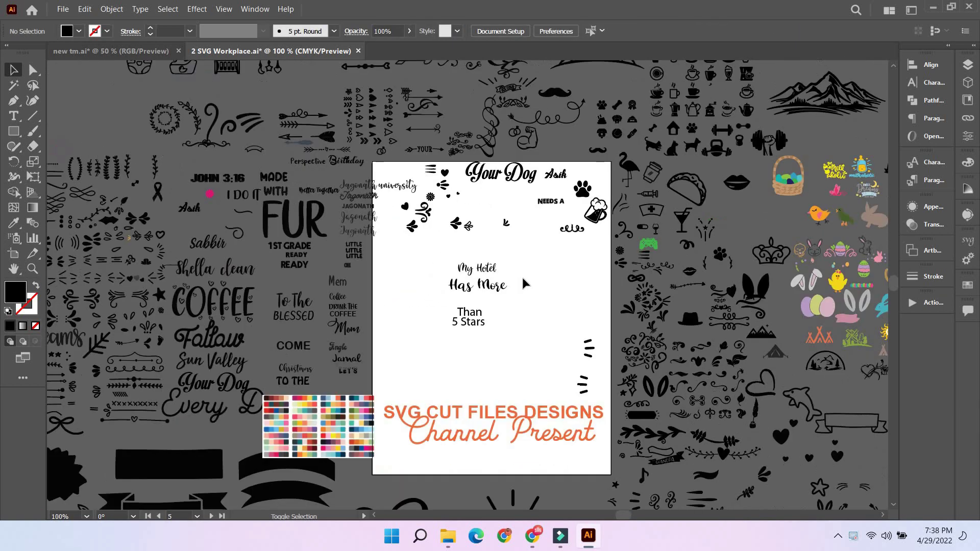
pyautogui.scroll(5, 522, 277)
pyautogui.scroll(3, 520, 277)
pyautogui.press('space')
pyautogui.moveTo(569, 222); pyautogui.dragTo(335, 237)
pyautogui.moveTo(601, 274); pyautogui.dragTo(514, 245)
pyautogui.moveTo(608, 309); pyautogui.dragTo(512, 277)
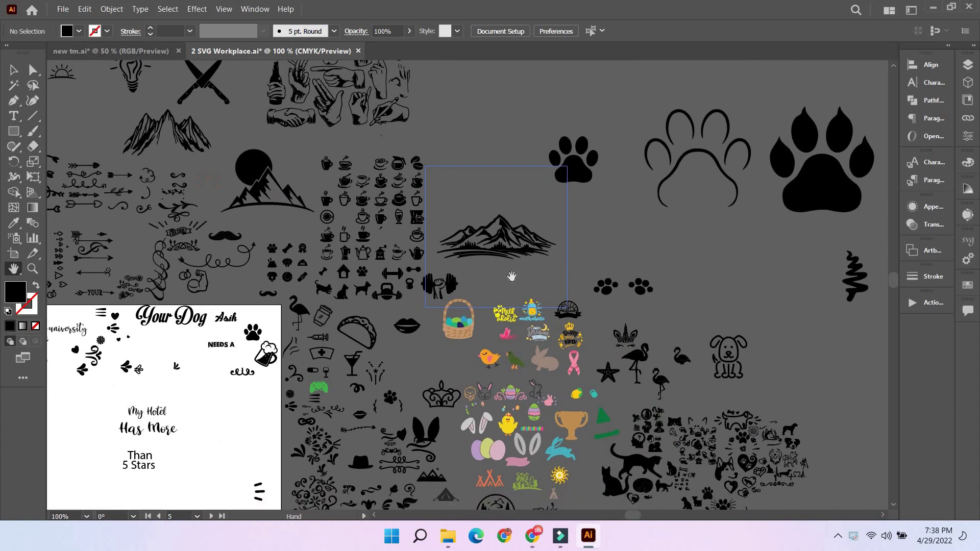
pyautogui.moveTo(454, 308); pyautogui.dragTo(344, 268)
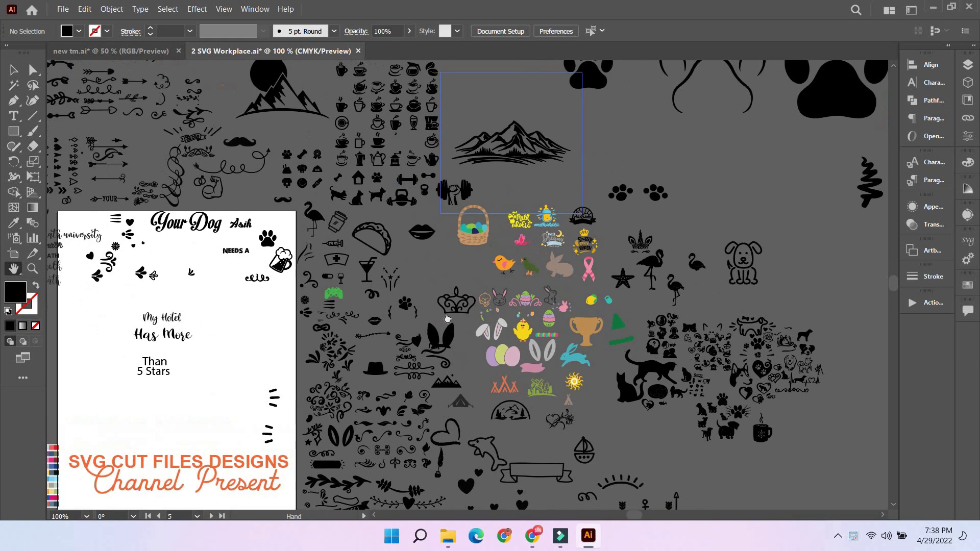
pyautogui.moveTo(835, 420); pyautogui.dragTo(755, 400)
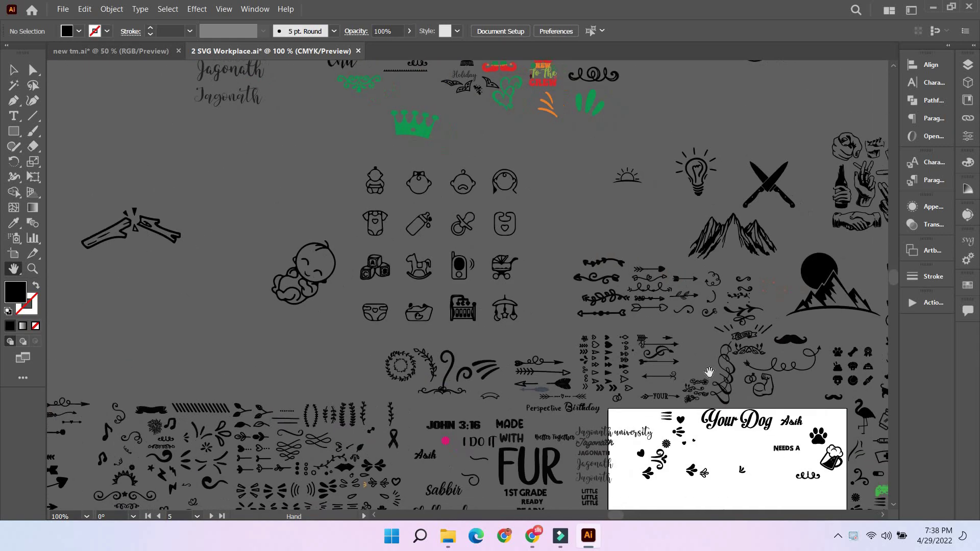
# - Examine the pasteboard's baby icons, lettering samples, ribbon banners, brush strokes and religious symbols for usable design elements
pyautogui.moveTo(371, 353); pyautogui.dragTo(476, 471)
pyautogui.moveTo(305, 311); pyautogui.dragTo(649, 280)
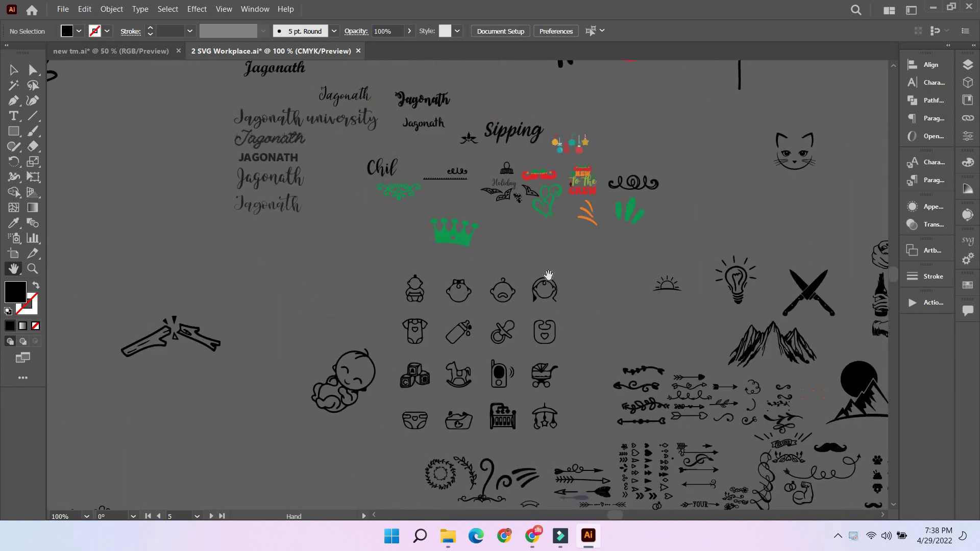
pyautogui.moveTo(549, 275); pyautogui.dragTo(673, 286)
pyautogui.moveTo(209, 250); pyautogui.dragTo(479, 296)
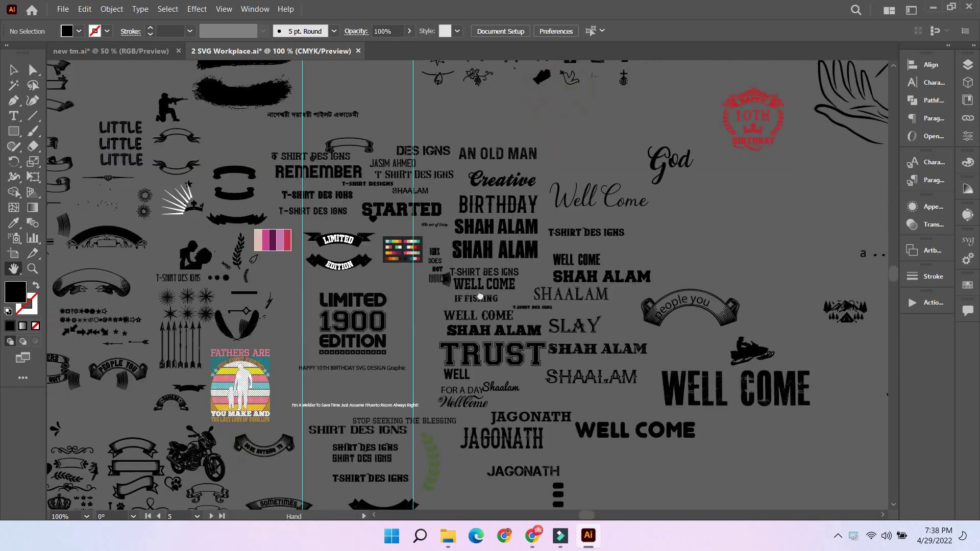
pyautogui.moveTo(539, 341); pyautogui.dragTo(593, 317)
pyautogui.moveTo(456, 348); pyautogui.dragTo(594, 416)
pyautogui.moveTo(479, 301); pyautogui.dragTo(600, 303)
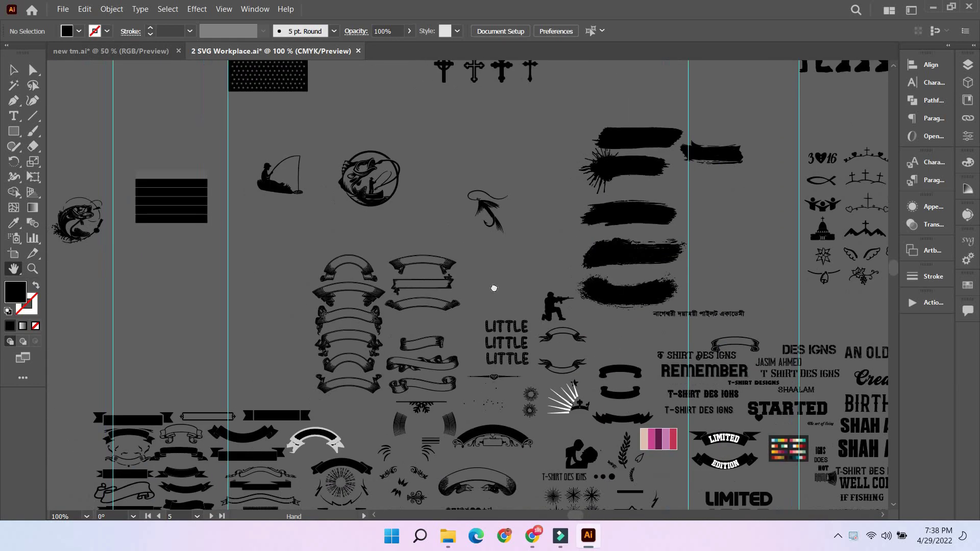
pyautogui.moveTo(493, 288); pyautogui.dragTo(367, 185)
pyautogui.moveTo(480, 261); pyautogui.dragTo(373, 372)
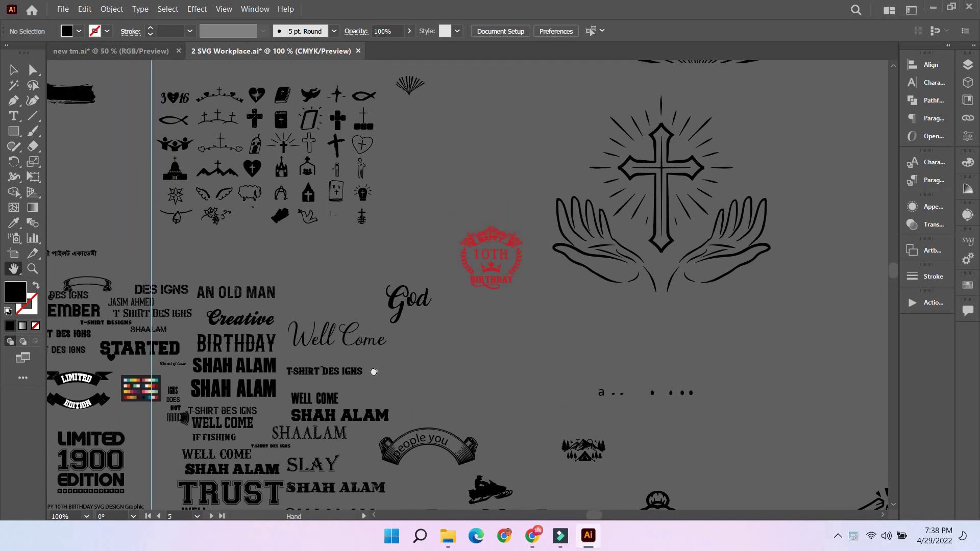
pyautogui.scroll(-3, 430, 392)
pyautogui.scroll(-5, 428, 330)
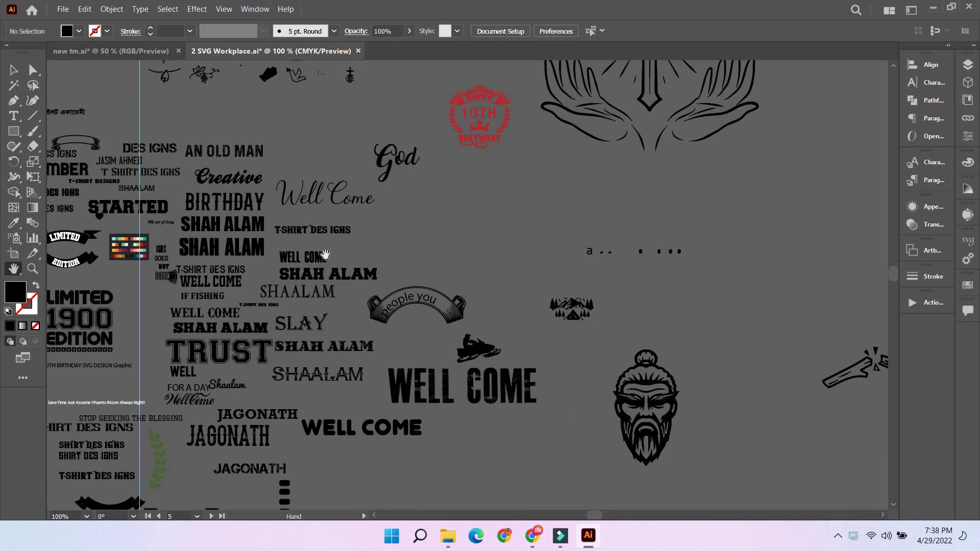
# - Examine the pasteboard's paw prints, animal graphics, ribbon banners and Christmas icons for usable design elements
pyautogui.hscroll(15, 396, 232)
pyautogui.hscroll(15, 572, 247)
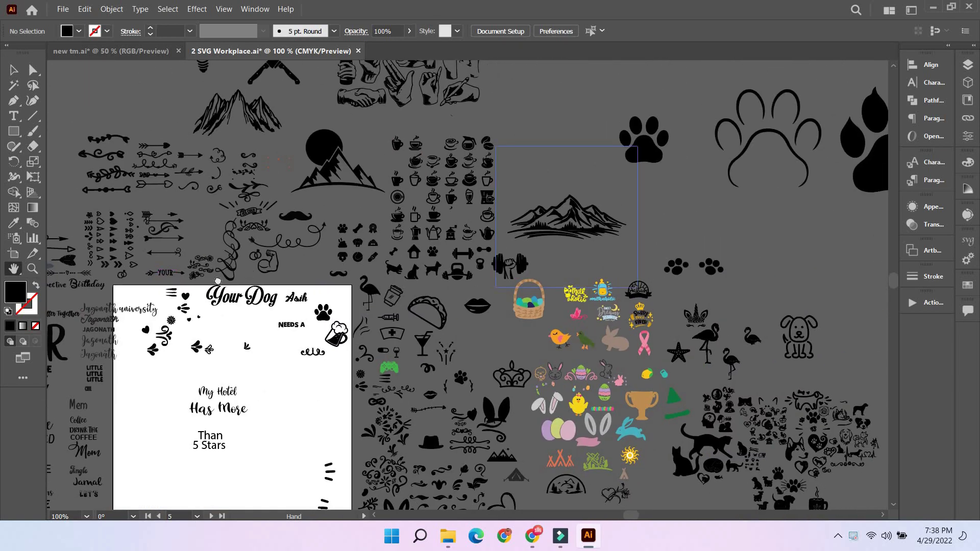
pyautogui.hscroll(5, 450, 240)
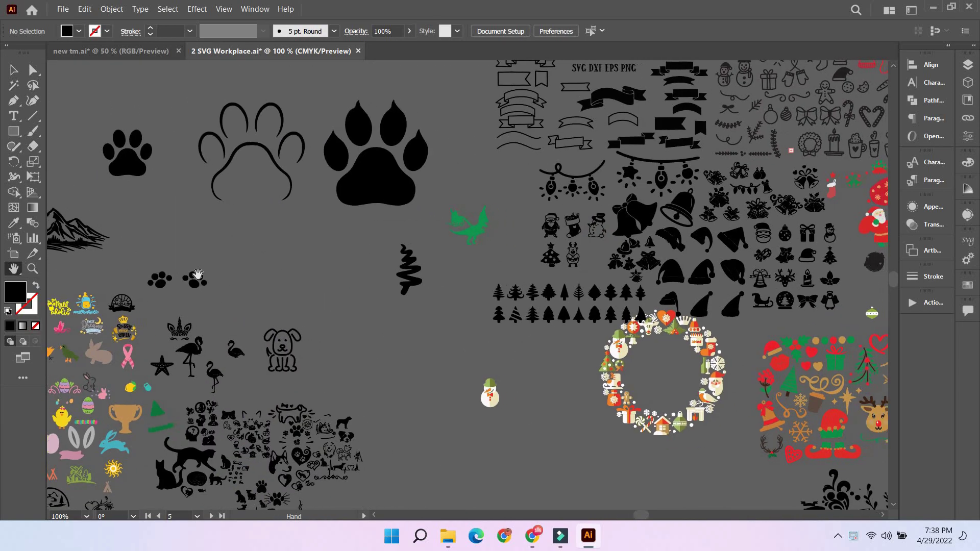
pyautogui.hscroll(3, 410, 266)
pyautogui.scroll(2, 388, 279)
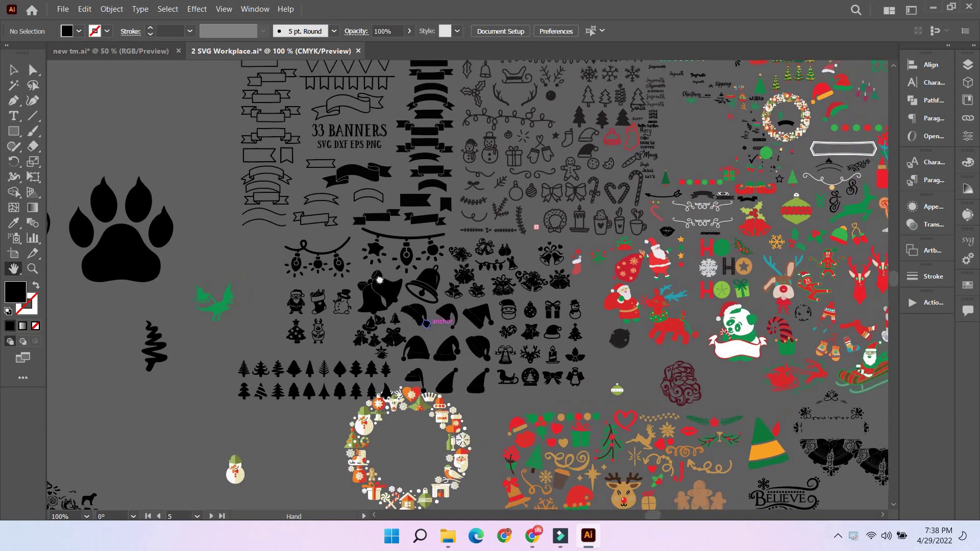
pyautogui.hscroll(1, 368, 293)
pyautogui.scroll(1, 357, 301)
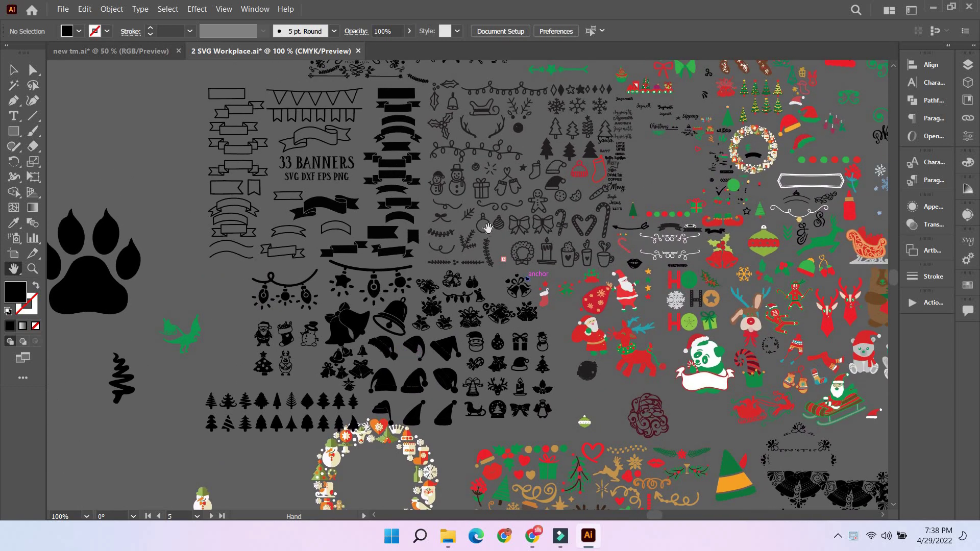
pyautogui.scroll(4, 451, 327)
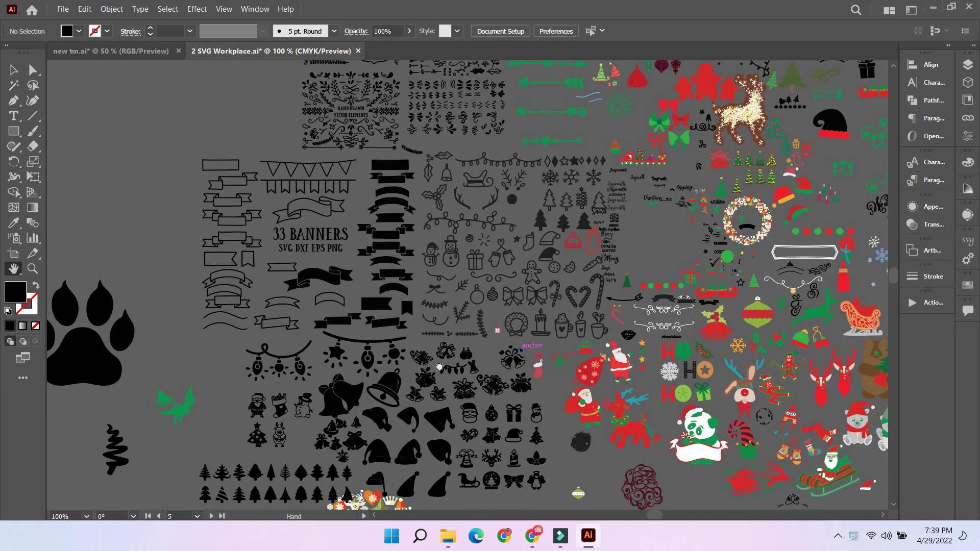
pyautogui.hscroll(1, 444, 352)
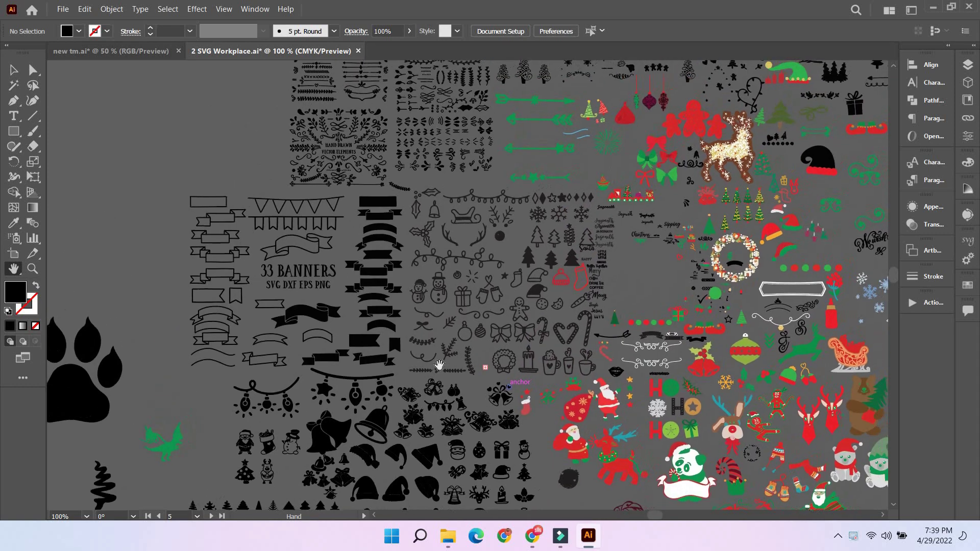
# - Copy the small solid black pine tree from the Christmas icon set beside the 33 Banners artwork
pyautogui.press('v')
pyautogui.click(527, 254)
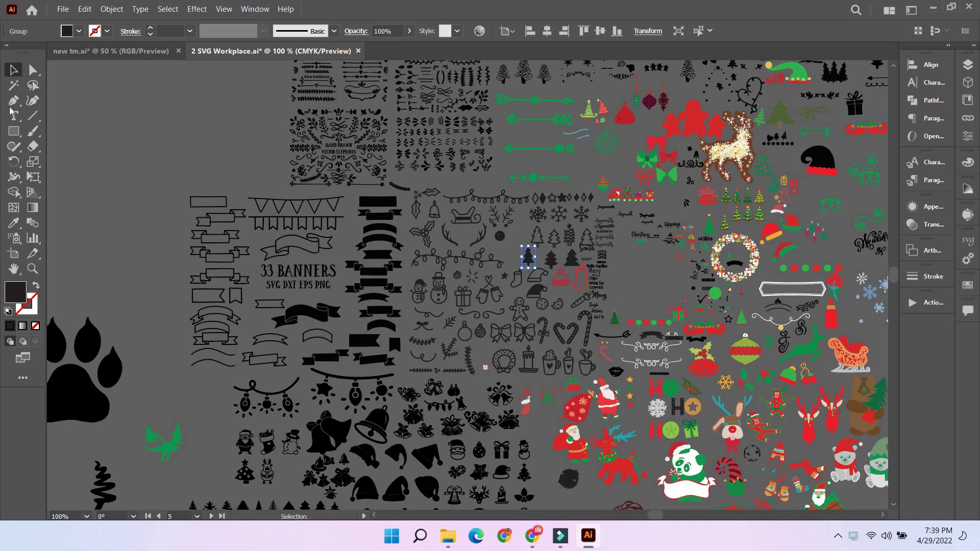
pyautogui.click(154, 157)
# - Examine the Christmas artwork, including the wreath, reindeer, Santa and Jingle Bells graphics, for further design elements
pyautogui.press('h')
pyautogui.hscroll(5, 117, 258)
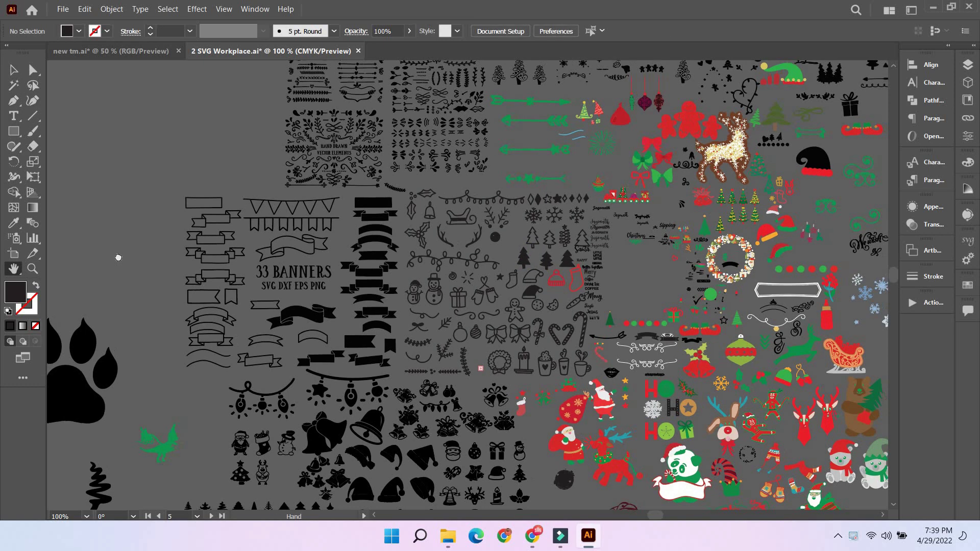
pyautogui.scroll(1, 117, 258)
pyautogui.hscroll(-1, 170, 295)
pyautogui.scroll(1, 170, 295)
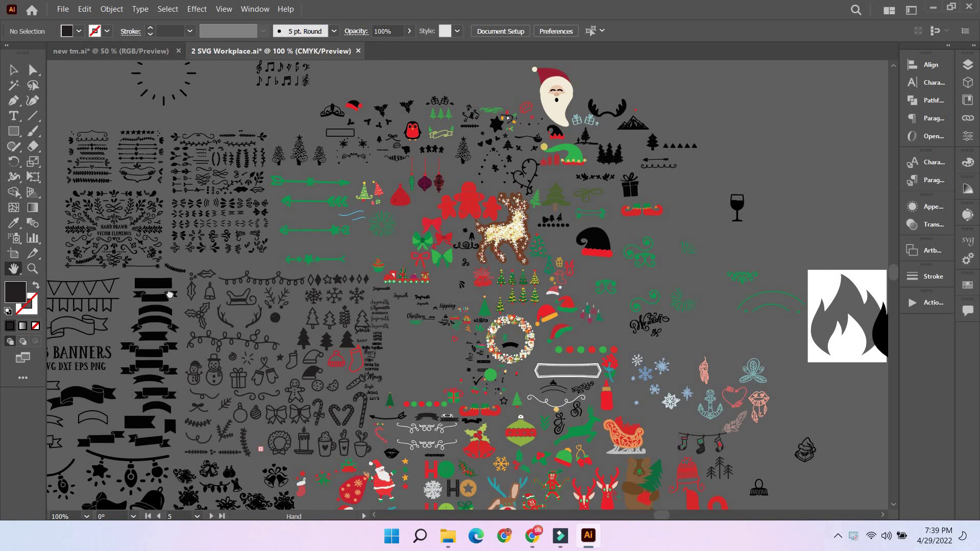
pyautogui.moveTo(415, 301); pyautogui.dragTo(349, 217)
pyautogui.moveTo(492, 243); pyautogui.dragTo(496, 240)
pyautogui.scroll(-3, 496, 240)
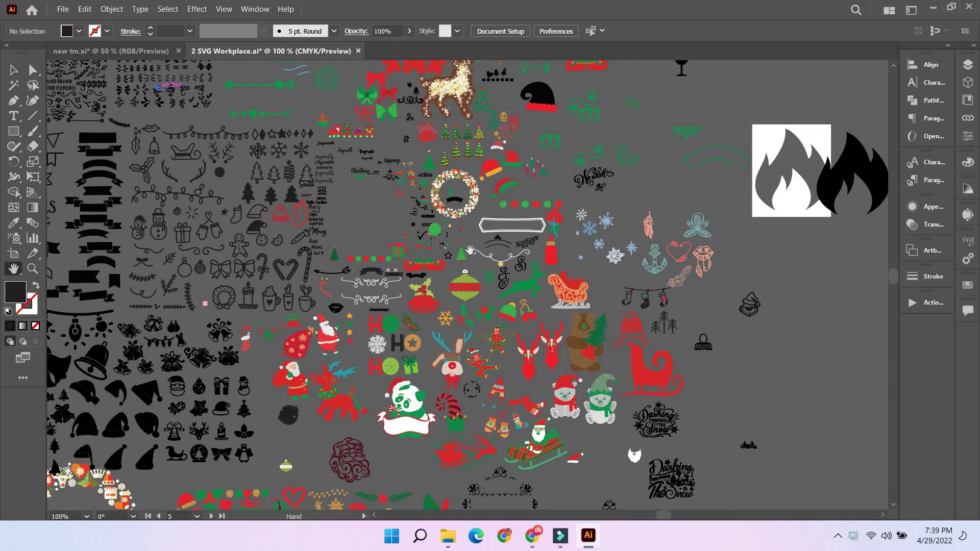
pyautogui.hscroll(2, 496, 240)
pyautogui.scroll(-4, 505, 220)
pyautogui.hscroll(-3, 505, 220)
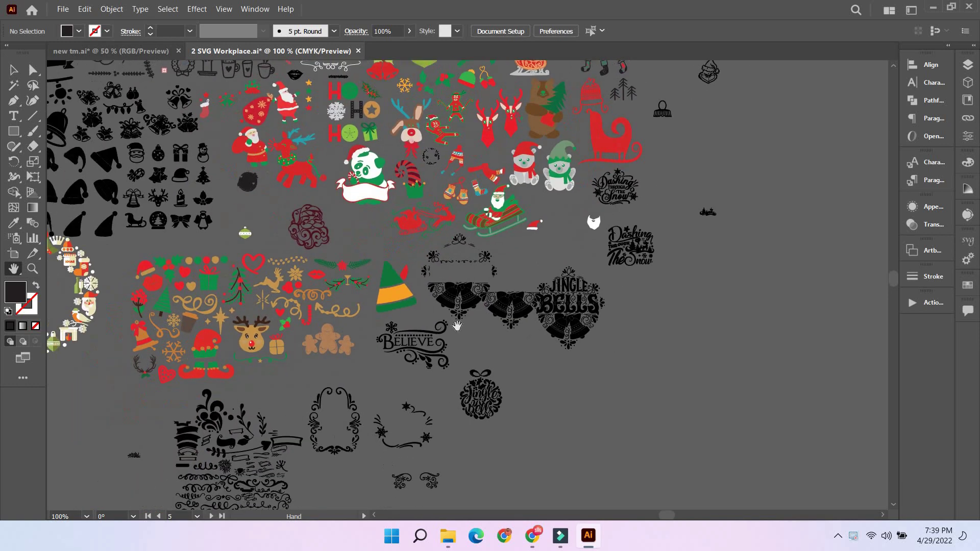
pyautogui.moveTo(482, 258); pyautogui.dragTo(484, 255)
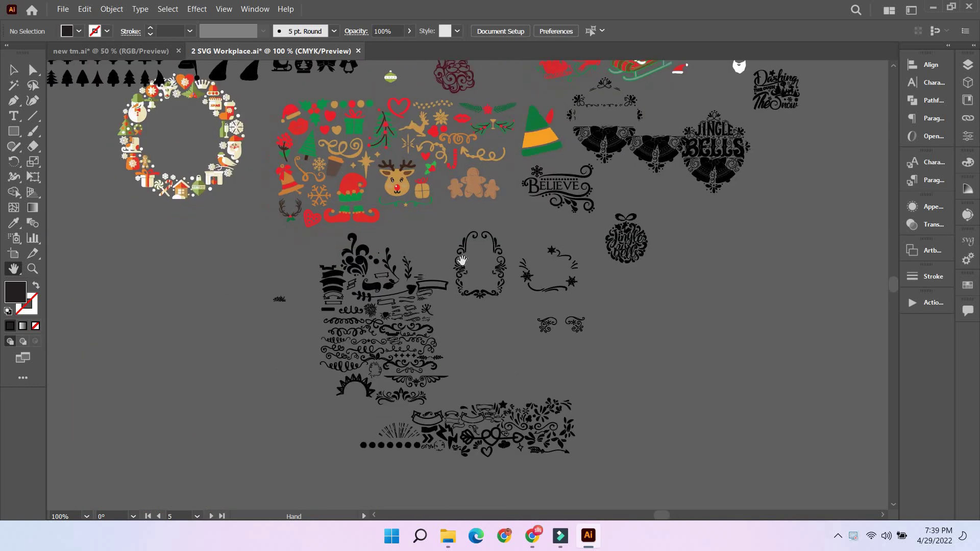
# - Examine the ornamental flourishes, pets, beach graphics and icons on the way back to the "My Hotel" artboard
pyautogui.moveTo(401, 276); pyautogui.dragTo(488, 392)
pyautogui.moveTo(372, 333); pyautogui.dragTo(419, 451)
pyautogui.moveTo(285, 412); pyautogui.dragTo(344, 457)
pyautogui.moveTo(133, 462); pyautogui.dragTo(541, 382)
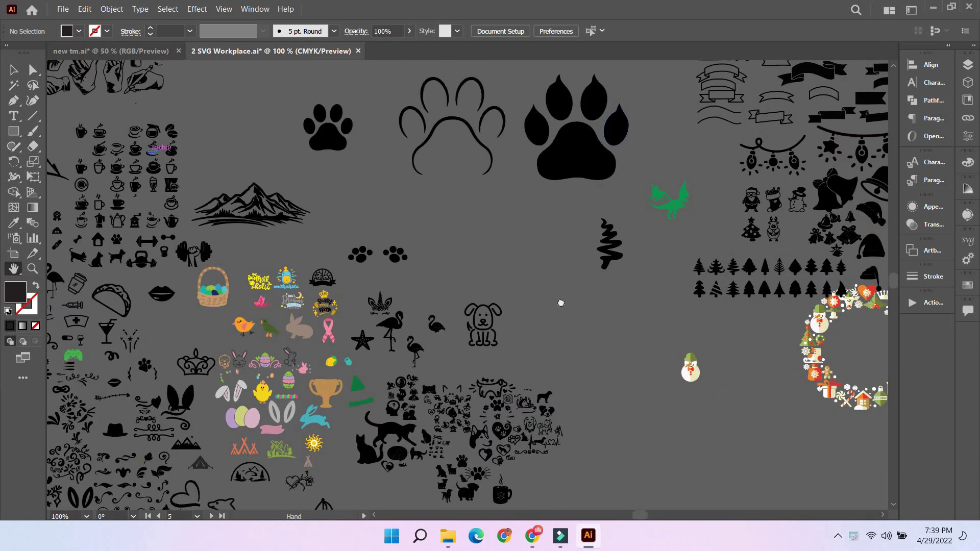
pyautogui.moveTo(560, 303); pyautogui.dragTo(611, 217)
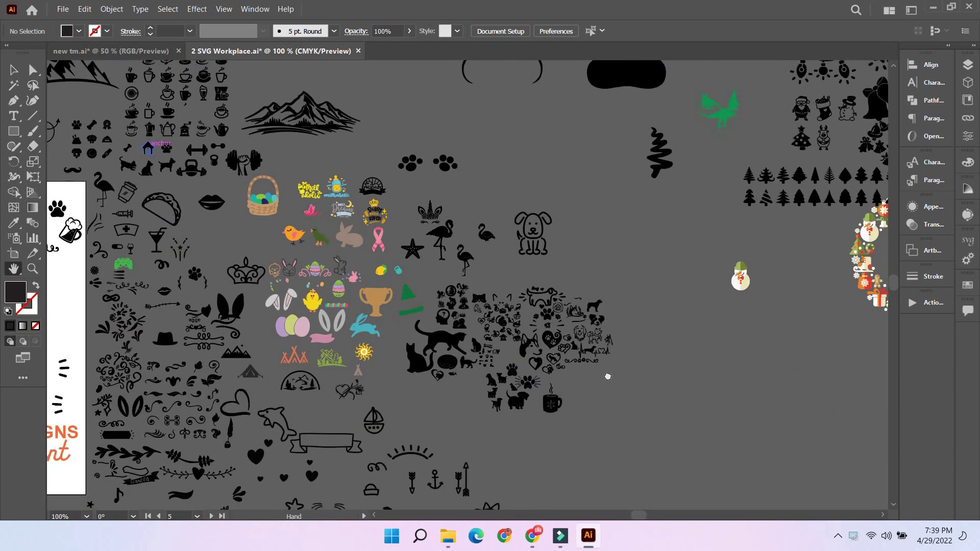
pyautogui.scroll(-2, 607, 376)
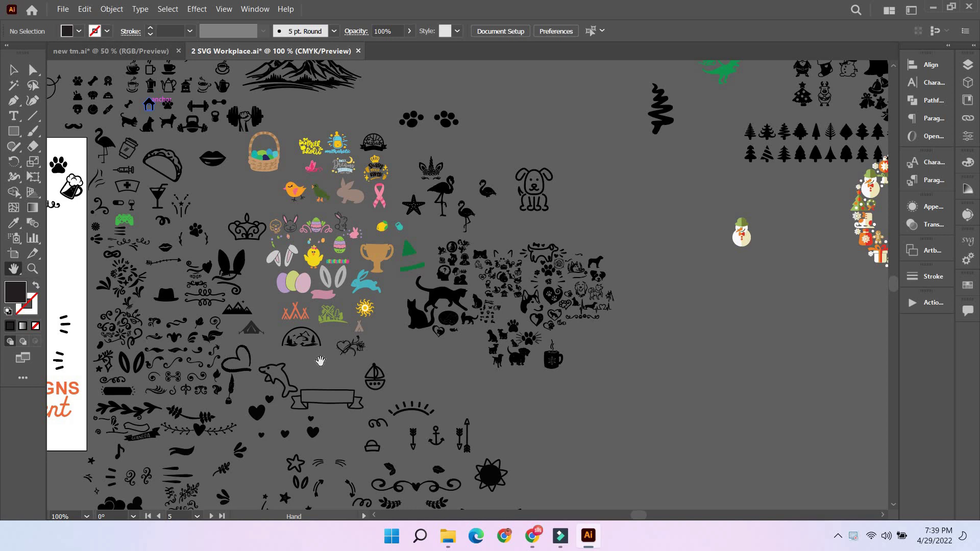
pyautogui.moveTo(320, 361); pyautogui.dragTo(399, 341)
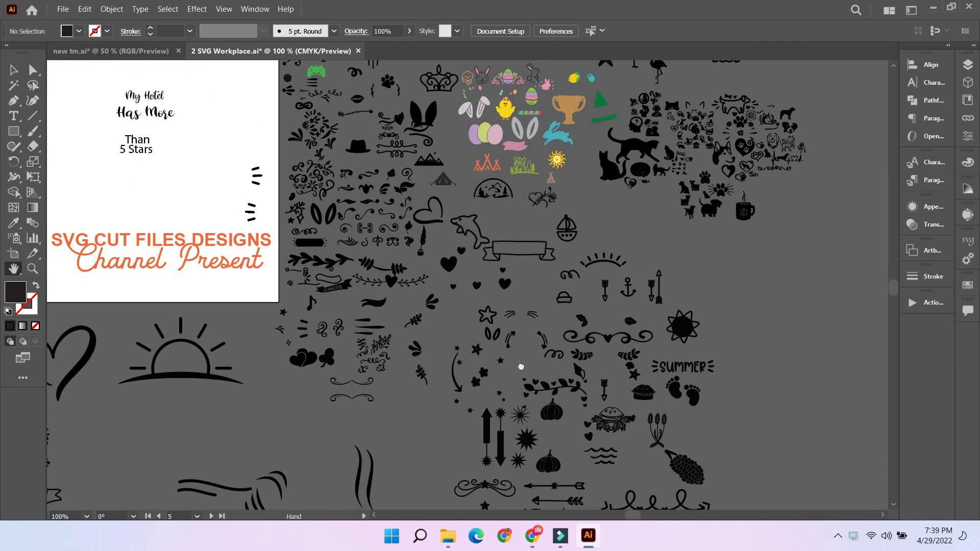
pyautogui.moveTo(518, 348); pyautogui.dragTo(444, 342)
pyautogui.moveTo(474, 310); pyautogui.dragTo(477, 325)
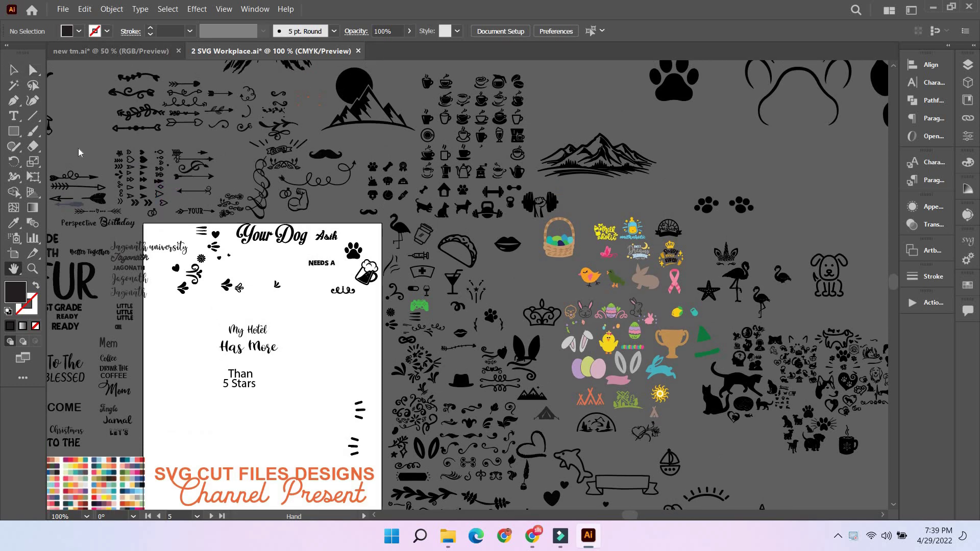
# - Paste the copied pine tree onto the artboard beside "Than 5 Stars" and place a copy of the small house icon between them
pyautogui.click(468, 284)
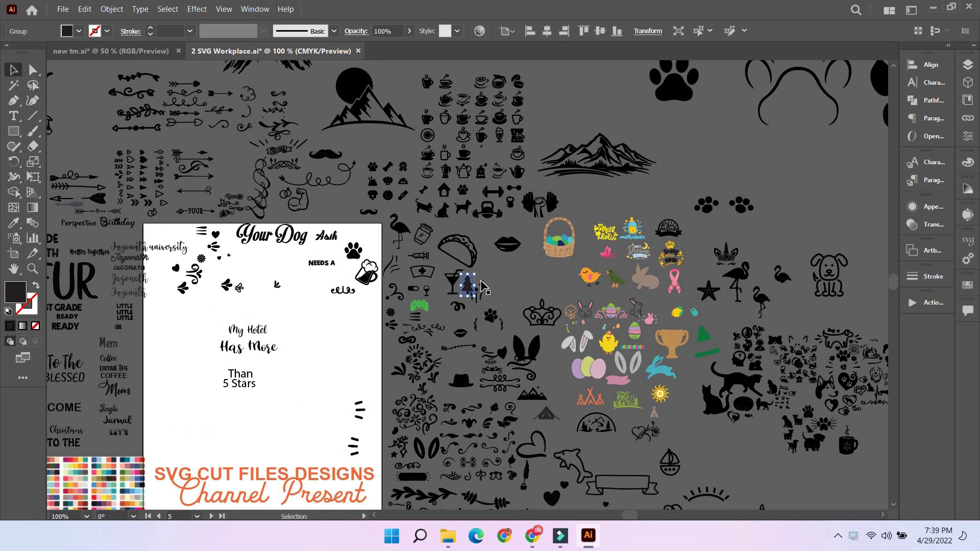
pyautogui.moveTo(349, 369); pyautogui.dragTo(335, 371)
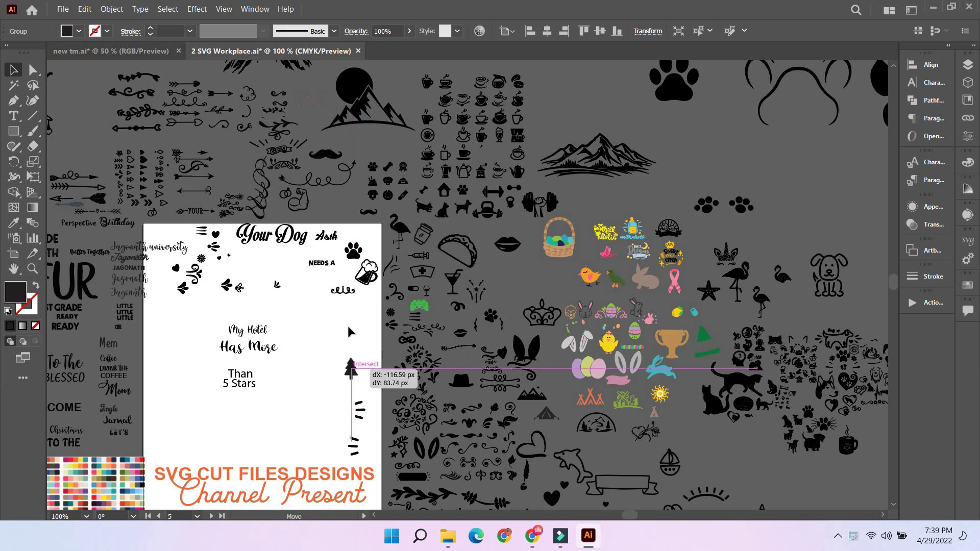
pyautogui.keyDown('ctrl'); pyautogui.click(445, 190); pyautogui.keyUp('ctrl')
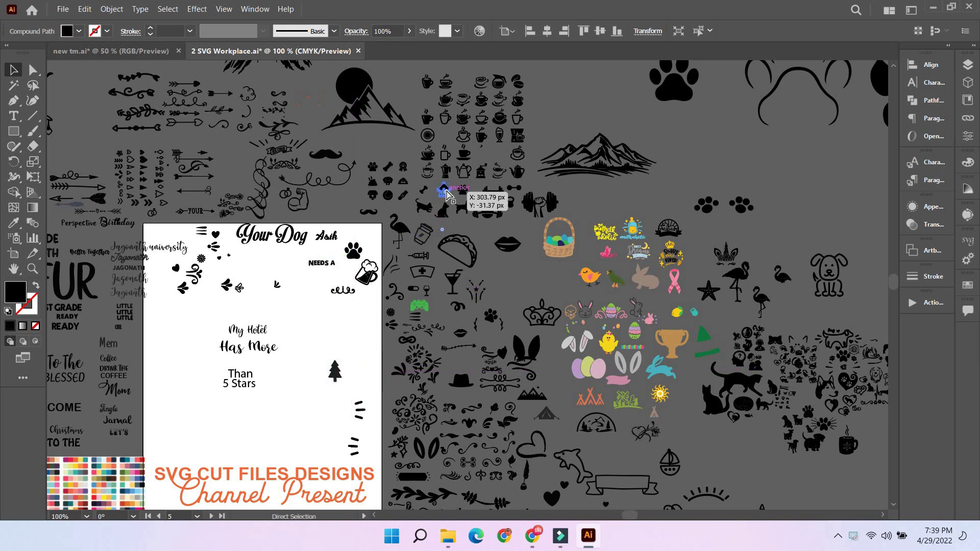
pyautogui.moveTo(444, 190); pyautogui.dragTo(468, 285)
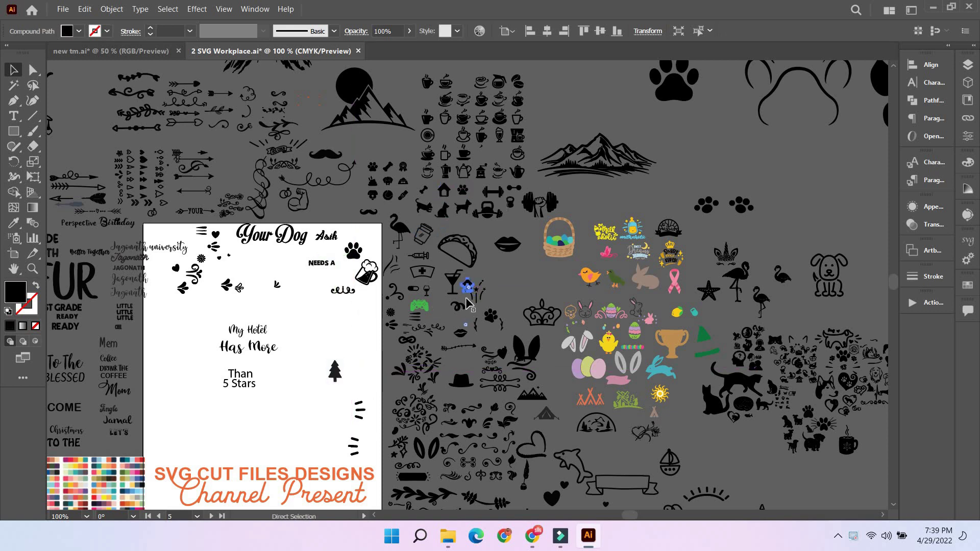
pyautogui.moveTo(318, 378); pyautogui.dragTo(289, 378)
# - Change the font of "My Hotel" to Anton
pyautogui.hotkey('ctrl', '=')
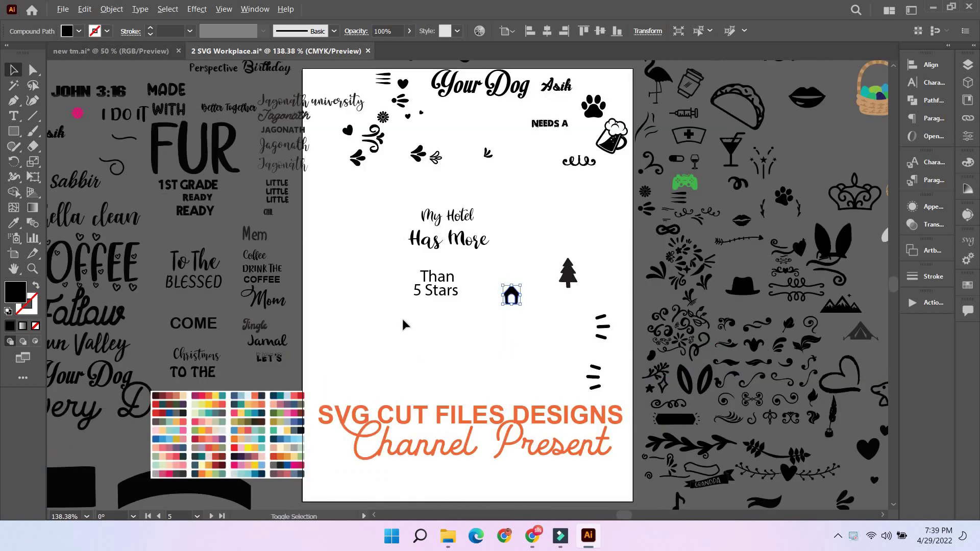
pyautogui.scroll(2, 408, 321)
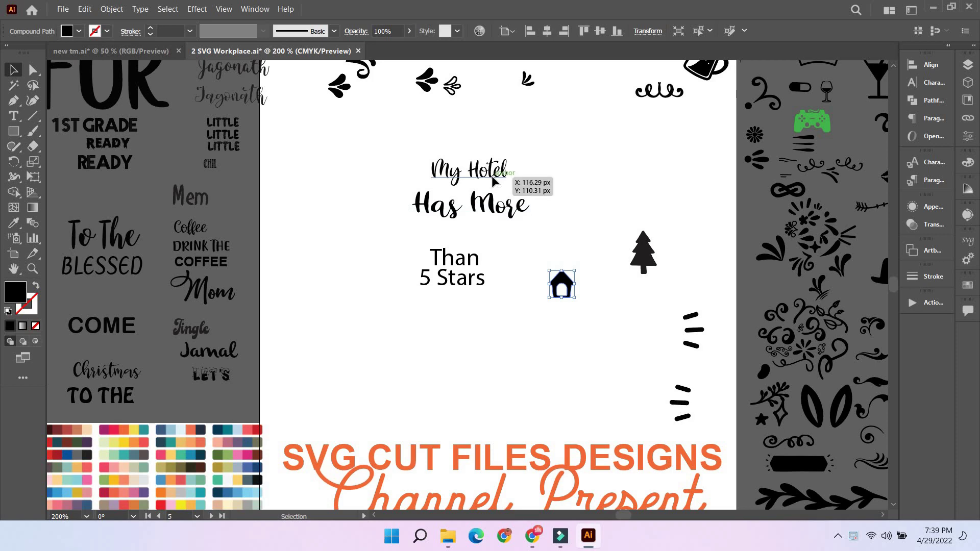
pyautogui.click(488, 178)
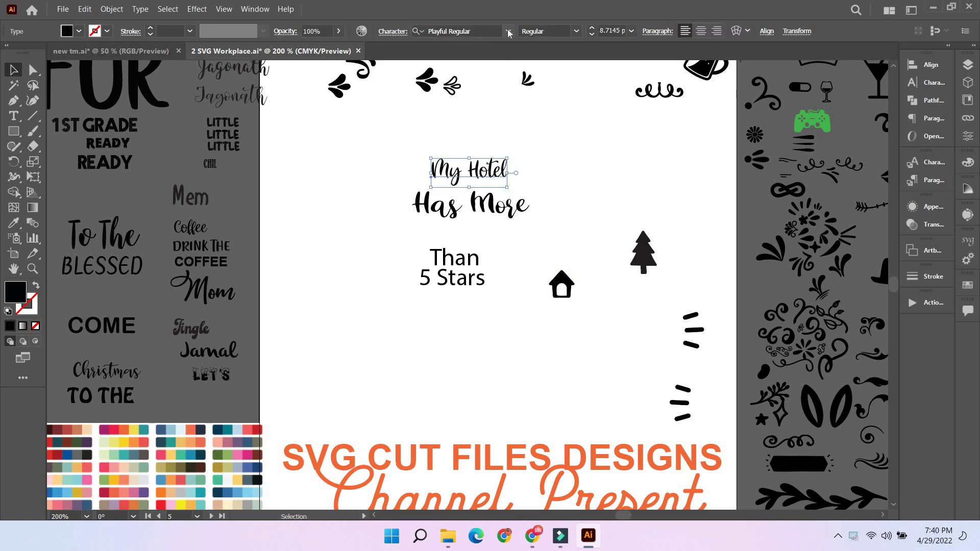
pyautogui.click(509, 32)
pyautogui.scroll(-5, 641, 249)
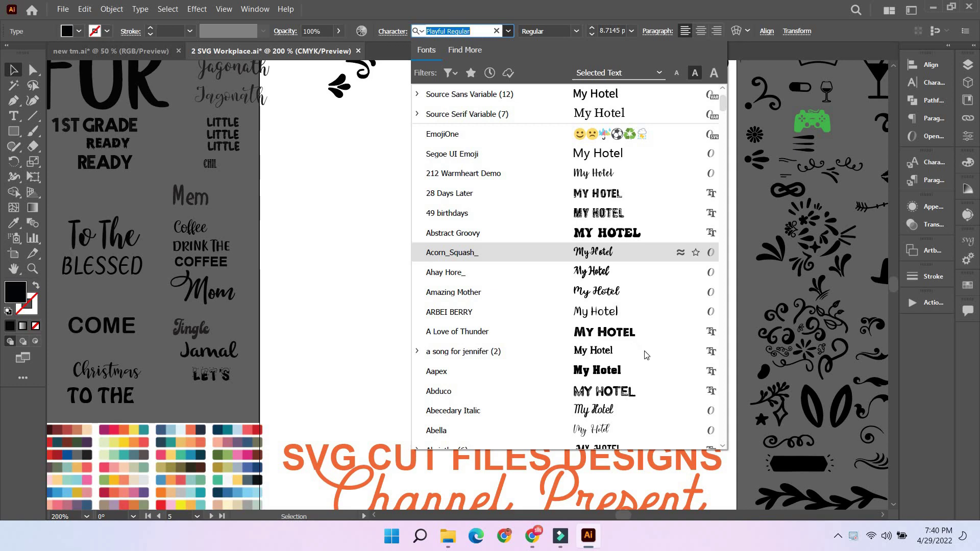
pyautogui.scroll(-3, 639, 359)
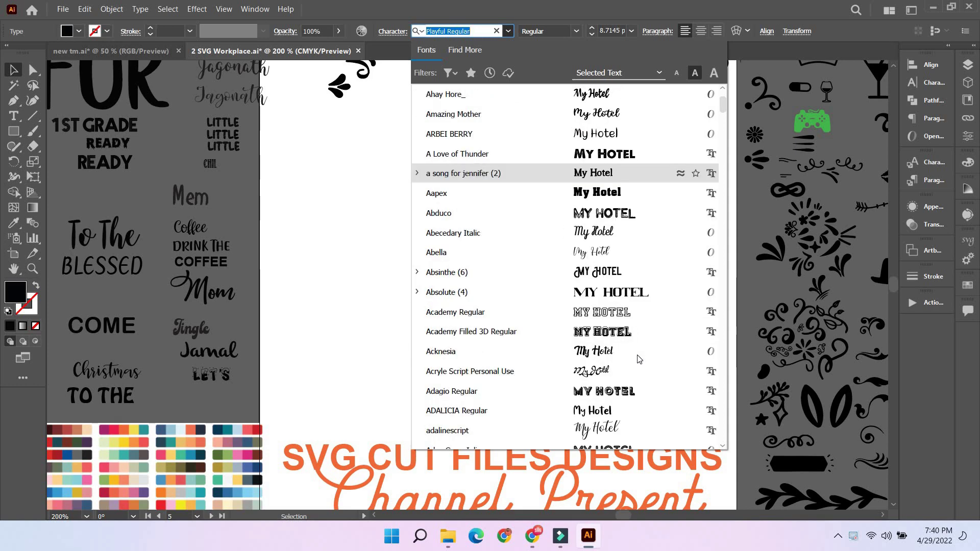
pyautogui.scroll(-4, 635, 352)
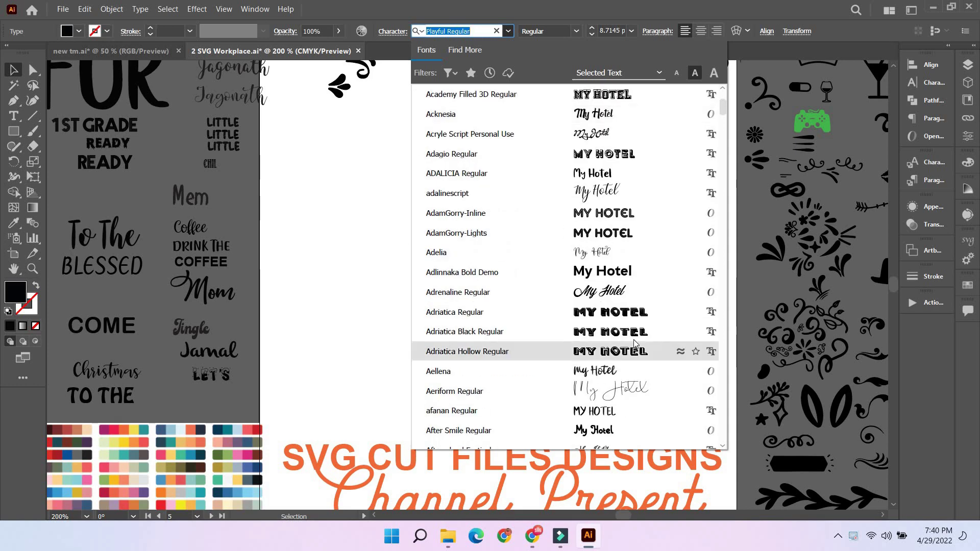
pyautogui.scroll(-5, 649, 315)
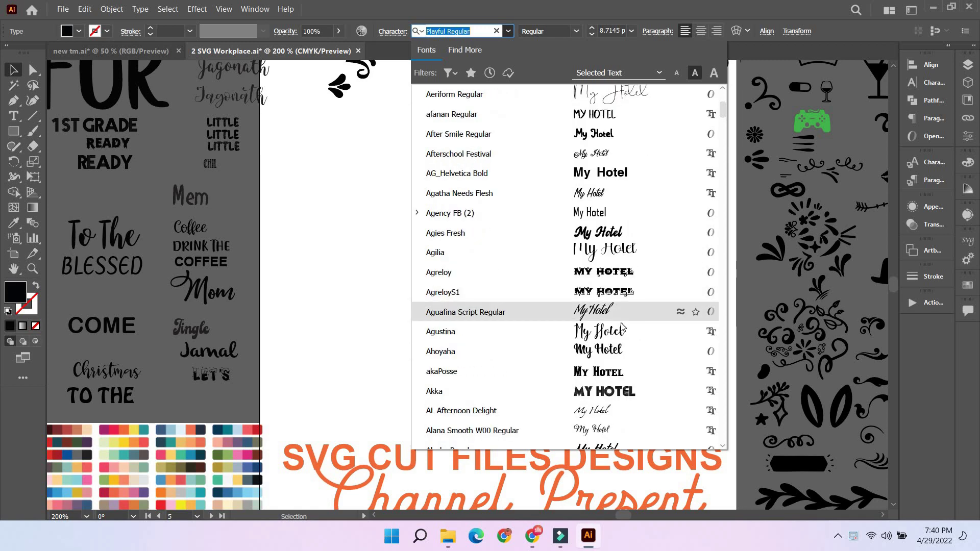
pyautogui.scroll(-3, 643, 322)
pyautogui.scroll(-3, 640, 319)
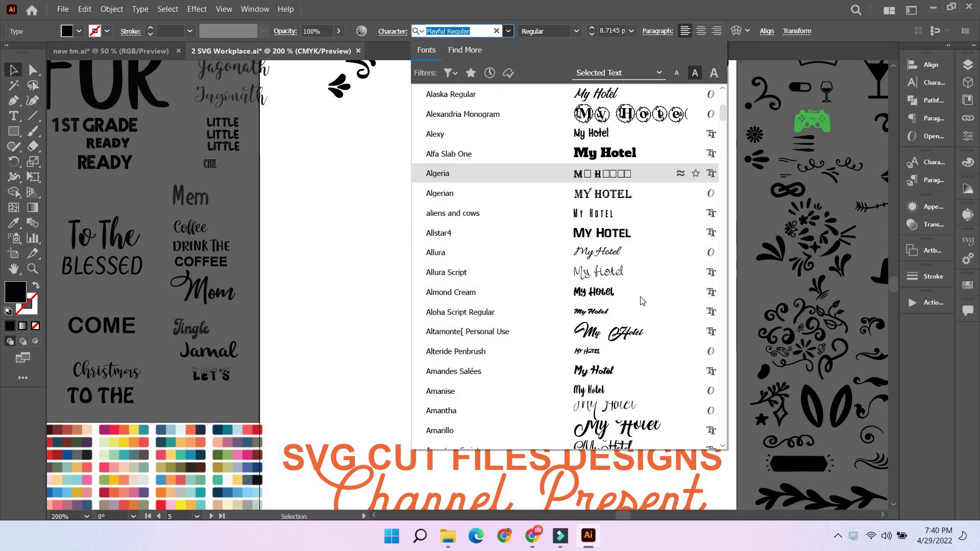
pyautogui.scroll(-5, 651, 331)
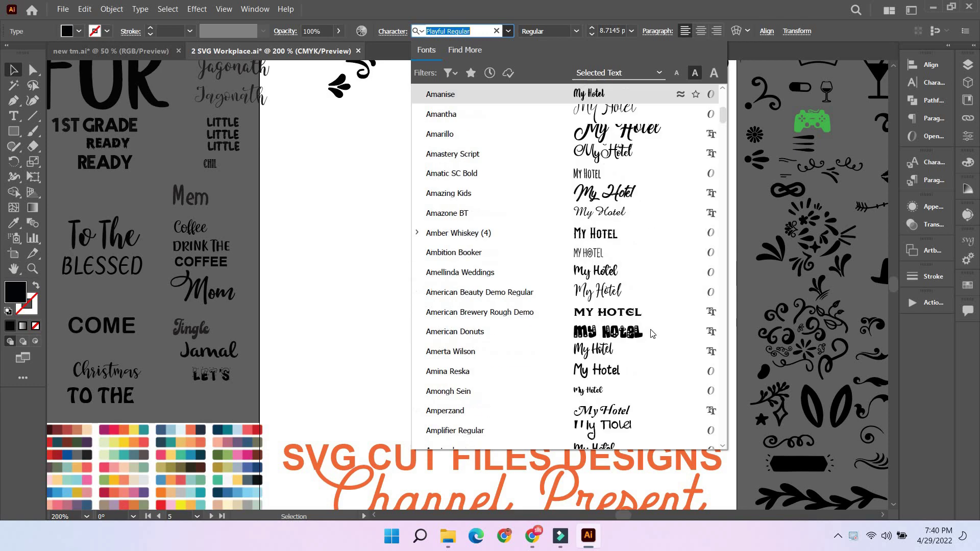
pyautogui.scroll(-9, 658, 357)
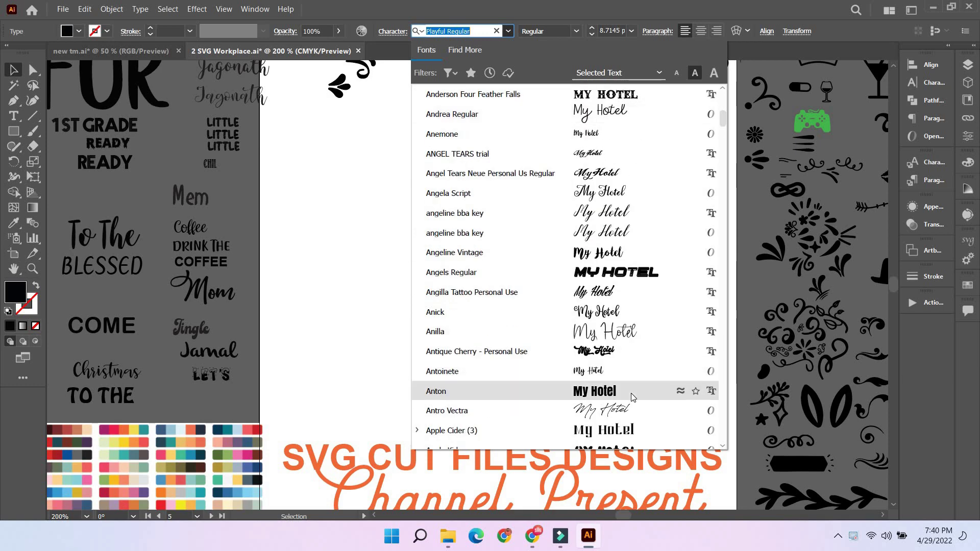
pyautogui.scroll(-2, 632, 397)
pyautogui.click(613, 273)
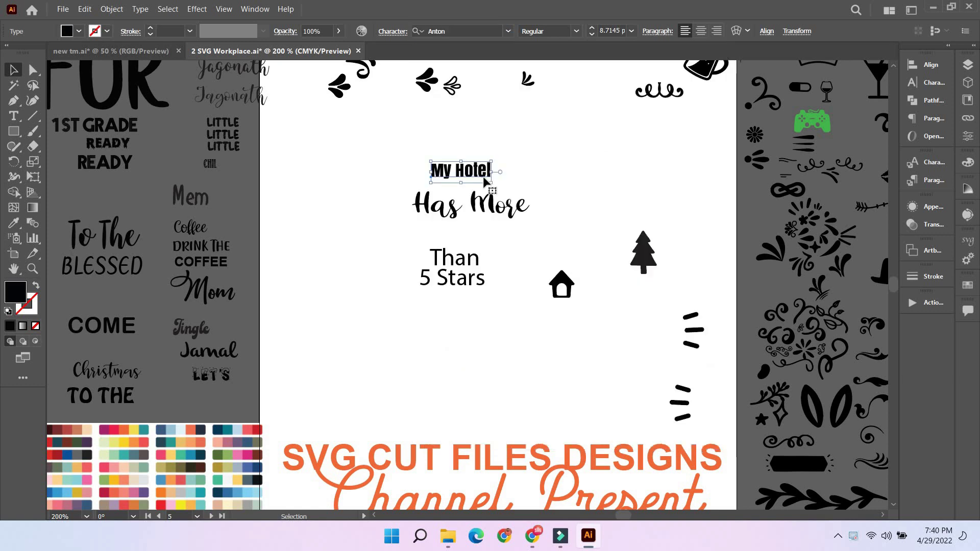
# - Enlarge "My Hotel" to about 14.8 pt, shift it slightly upward, and move "Has More" below "5 Stars"
pyautogui.moveTo(492, 183); pyautogui.dragTo(541, 167)
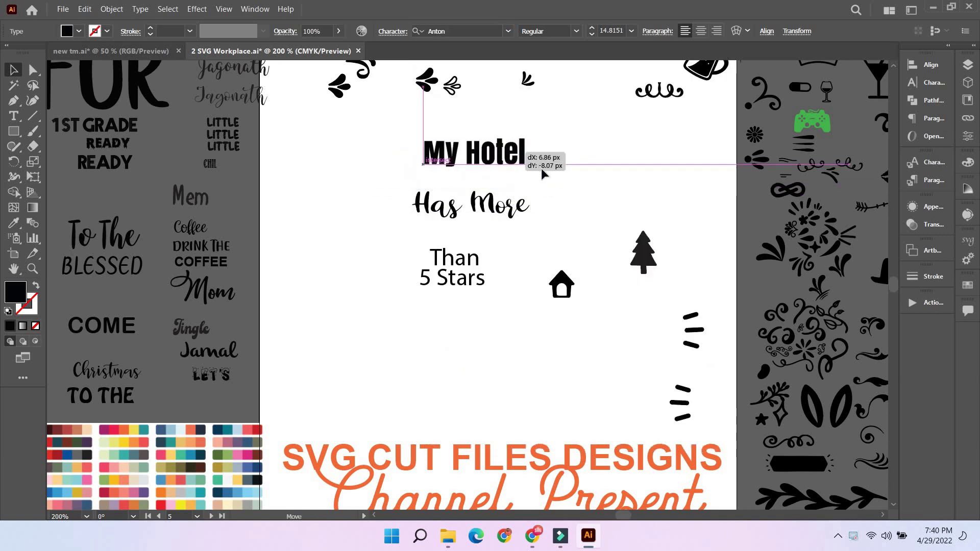
pyautogui.click(521, 213)
pyautogui.moveTo(518, 215); pyautogui.dragTo(492, 362)
# - Enlarge the house icon, try it directly beneath "My Hotel", and move it back to the right of "5 Stars"
pyautogui.moveTo(562, 285); pyautogui.dragTo(465, 198)
pyautogui.moveTo(511, 236); pyautogui.dragTo(484, 210)
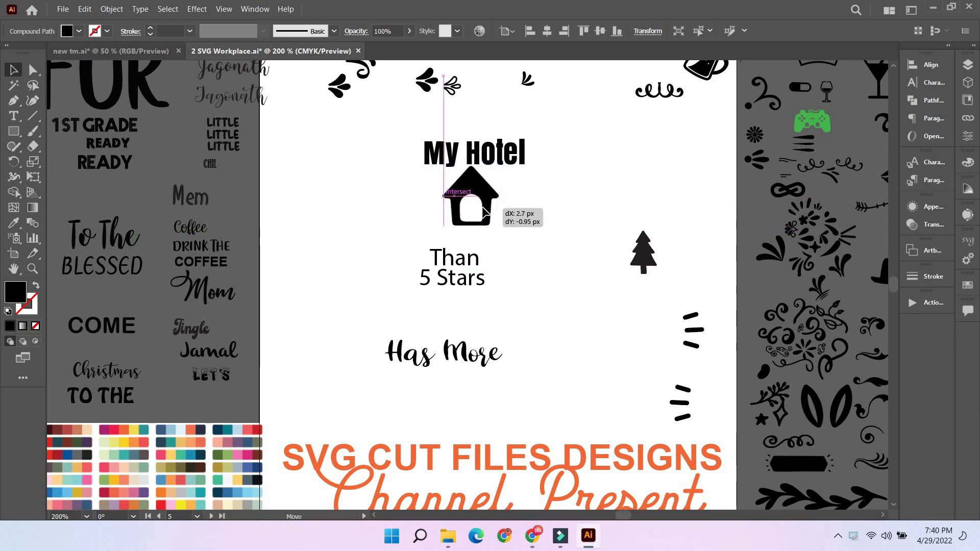
pyautogui.moveTo(514, 248); pyautogui.dragTo(602, 351)
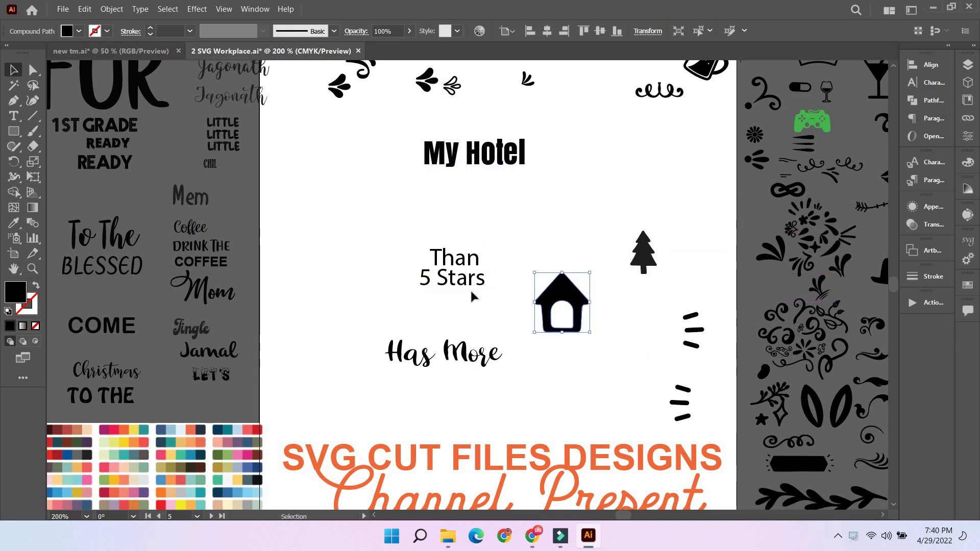
# - Place "Has More" directly beneath "My Hotel" and change its font to Twist Jelly Demo
pyautogui.moveTo(472, 352); pyautogui.dragTo(485, 190)
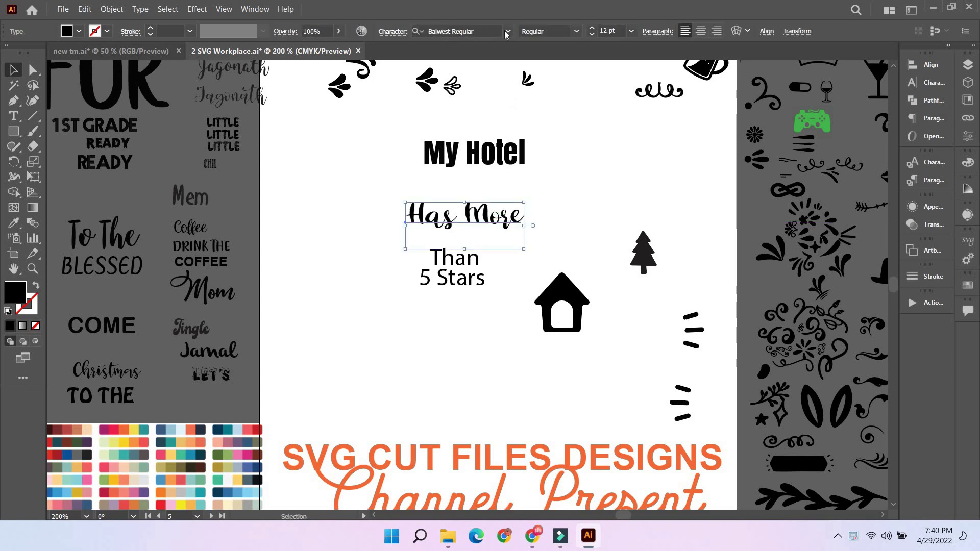
pyautogui.click(508, 32)
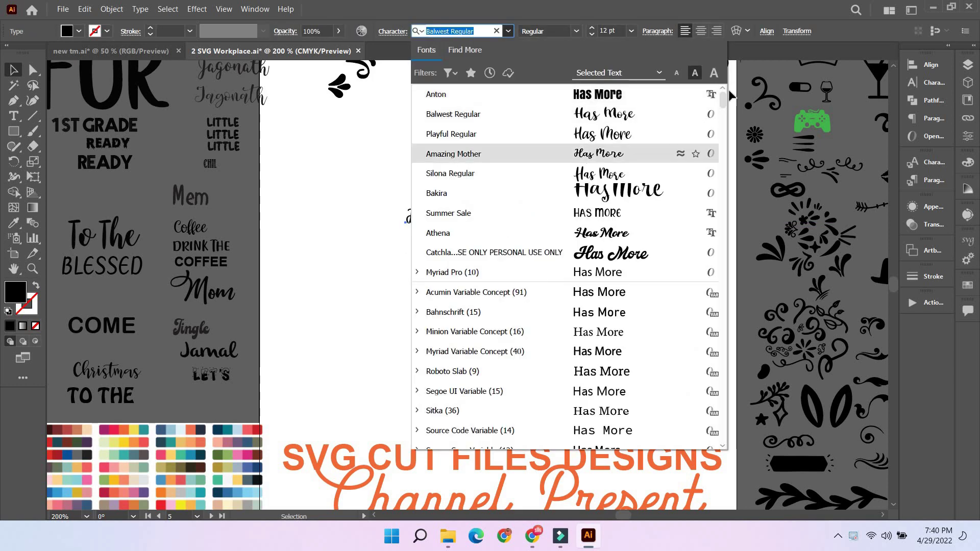
pyautogui.scroll(-20, 709, 276)
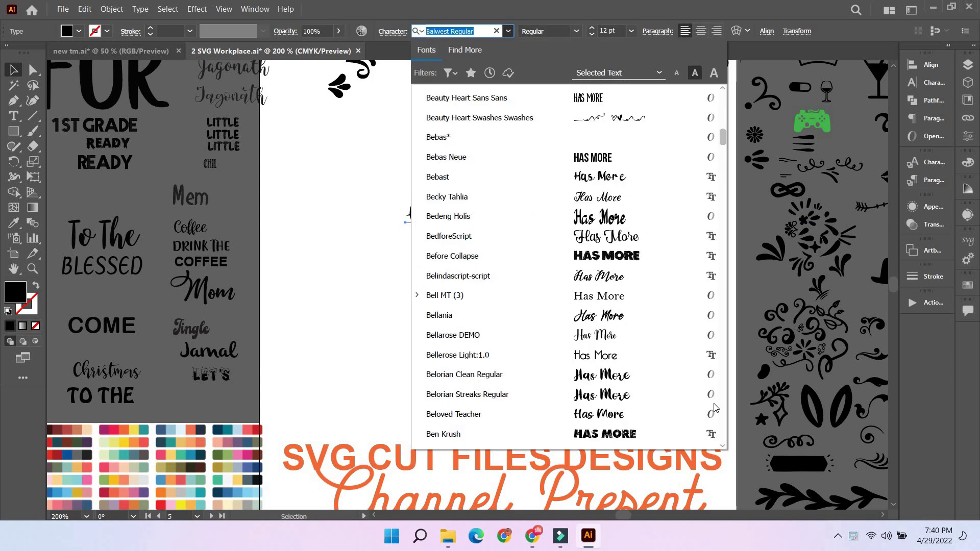
pyautogui.scroll(-15, 714, 425)
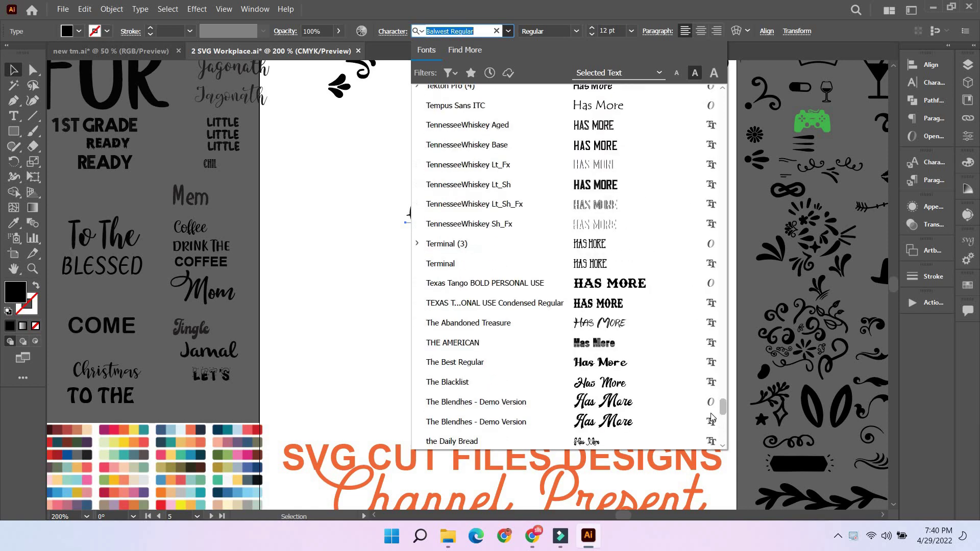
pyautogui.click(623, 195)
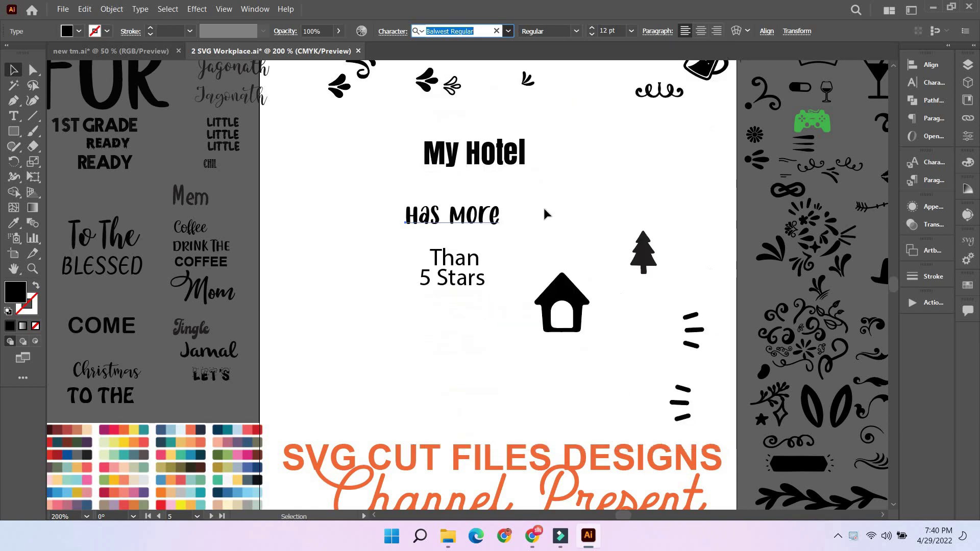
pyautogui.moveTo(479, 198)
pyautogui.mouseDown()
pyautogui.moveTo(492, 184)
pyautogui.moveTo(489, 213)
pyautogui.mouseUp()
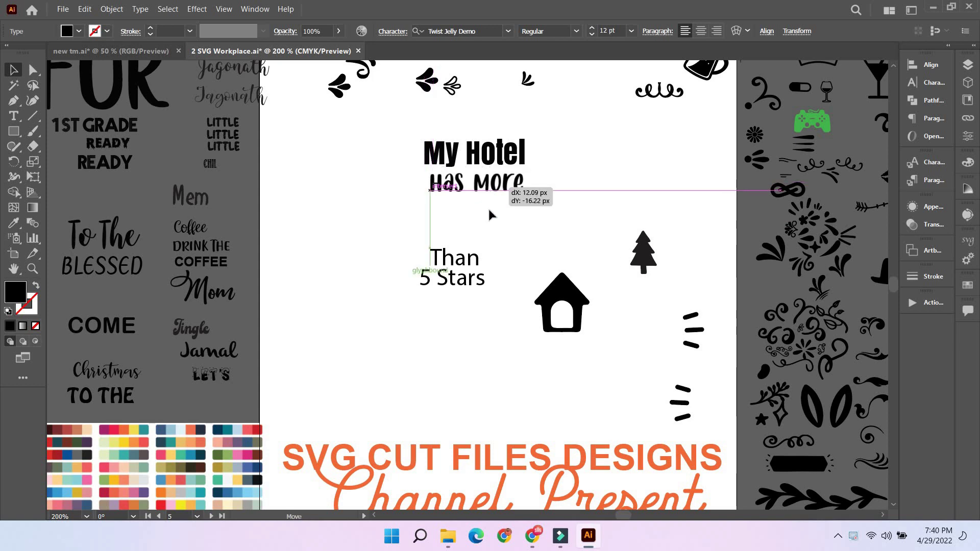
# - Copy the text style of "Has More" onto "Than" and move "Than" directly beneath it
pyautogui.click(475, 263)
pyautogui.press('i')
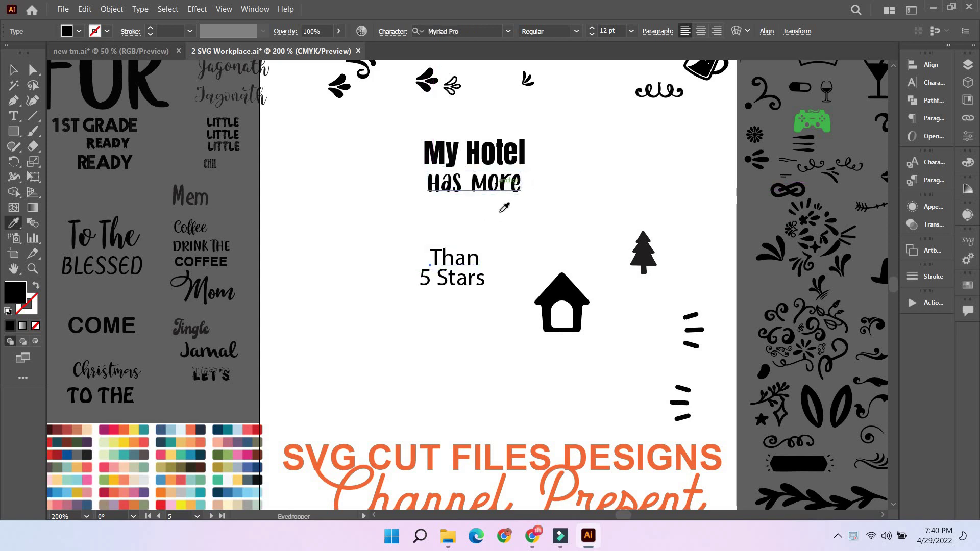
pyautogui.click(497, 185)
pyautogui.press('v')
pyautogui.moveTo(474, 261); pyautogui.dragTo(477, 213)
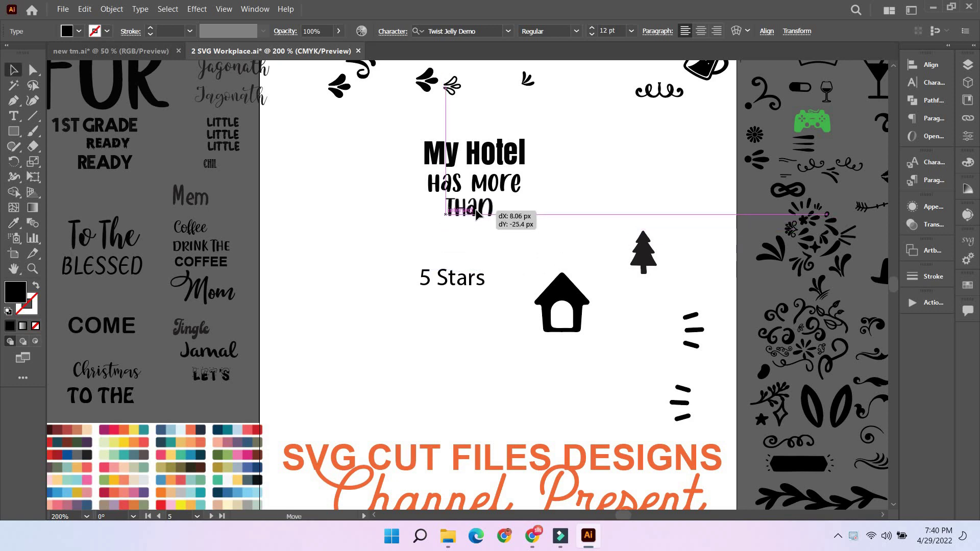
# - Copy the Anton text style of "My Hotel" onto "5 Stars" and shift "5 Stars" slightly to the right
pyautogui.click(480, 276)
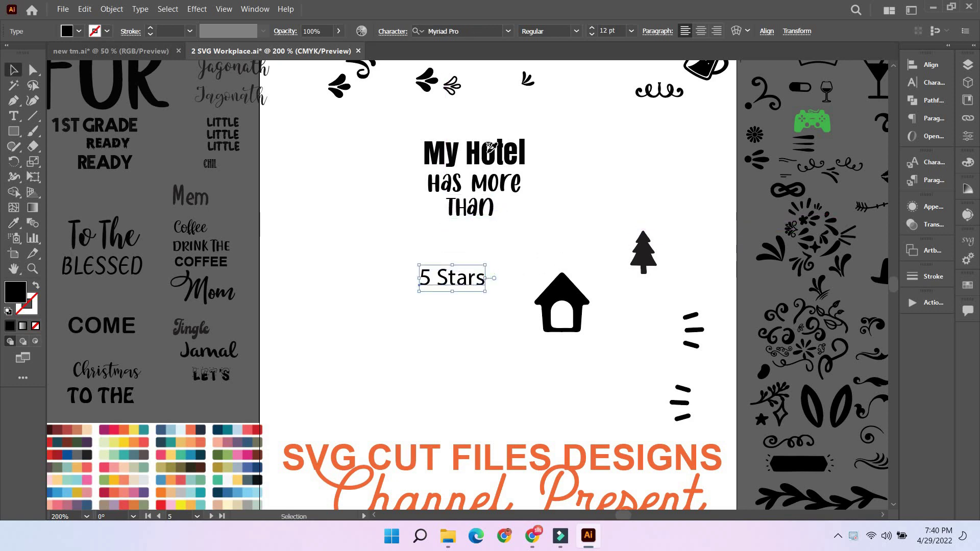
pyautogui.click(491, 148)
pyautogui.press('v')
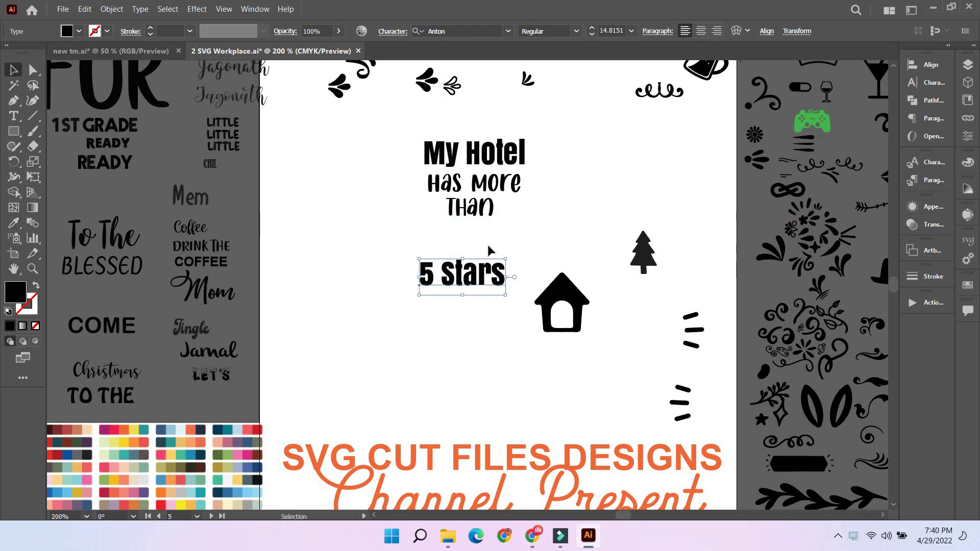
pyautogui.moveTo(484, 276)
pyautogui.mouseDown()
pyautogui.moveTo(493, 244)
pyautogui.moveTo(493, 276)
pyautogui.mouseUp()
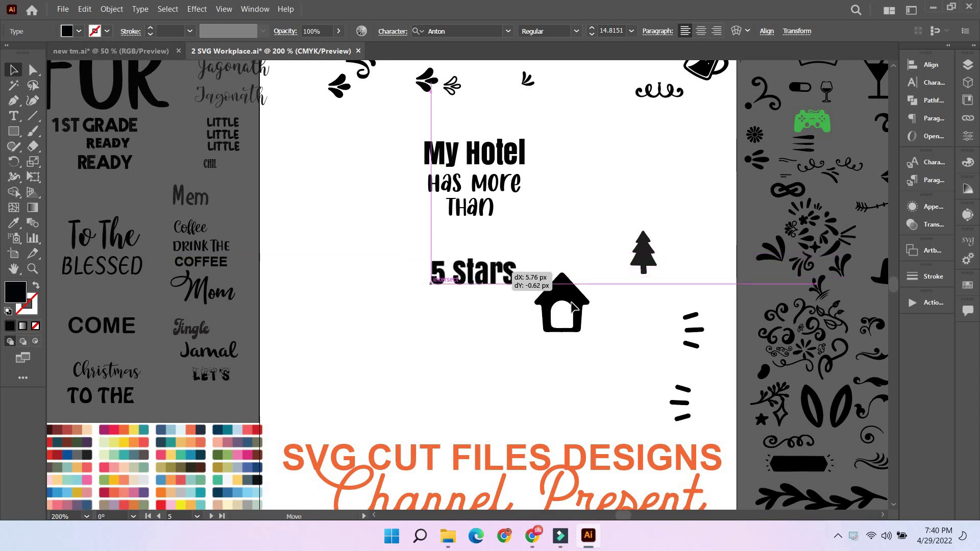
# - Enlarge "Than" and place the reduced house icon to the right of the text, with the reduced pine tree at the house's right side
pyautogui.moveTo(571, 306); pyautogui.dragTo(477, 242)
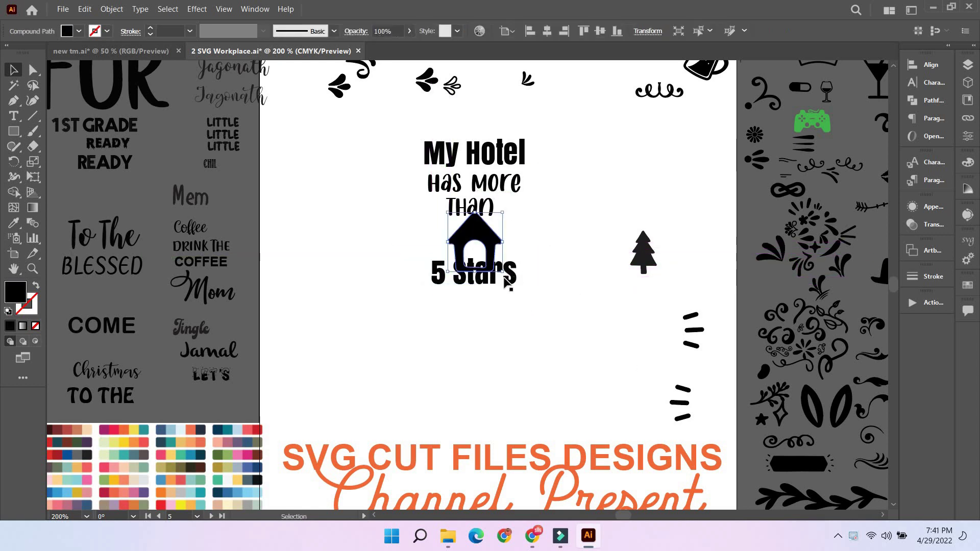
pyautogui.moveTo(506, 282); pyautogui.dragTo(594, 180)
pyautogui.click(479, 217)
pyautogui.click(638, 261)
pyautogui.click(624, 285)
# - Paste a second pine tree and place it on the left side of the house icon
pyautogui.scroll(1, 624, 285)
pyautogui.hotkey('ctrl', 'v')
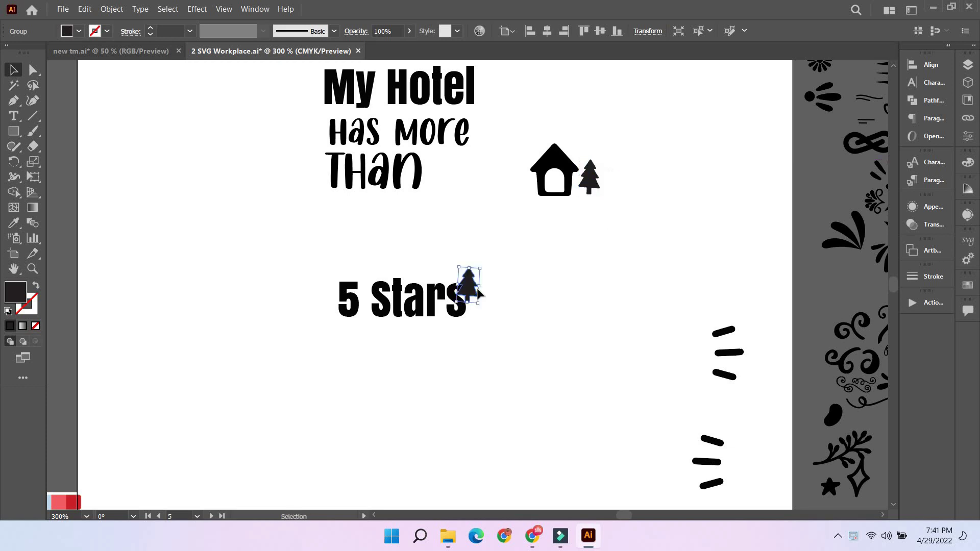
pyautogui.moveTo(468, 285); pyautogui.dragTo(510, 181)
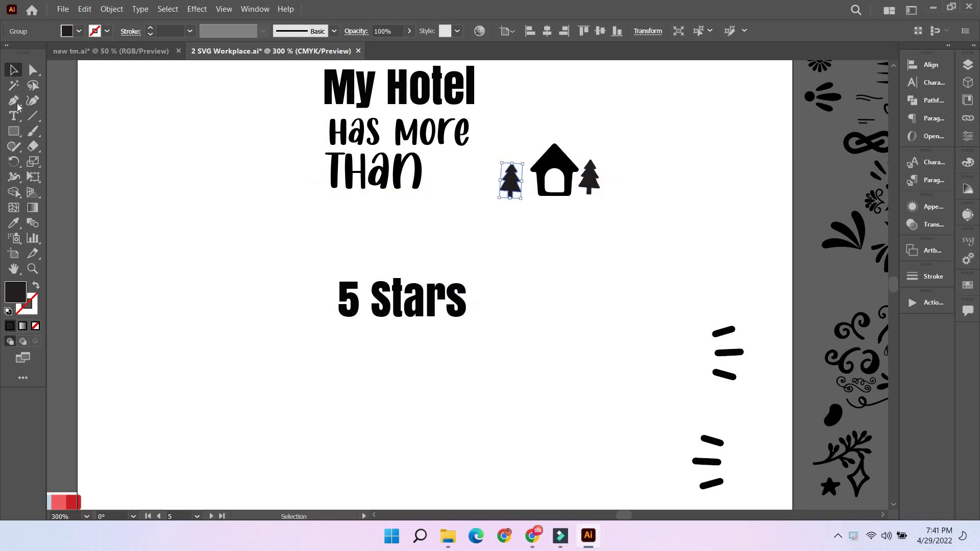
# - Draw a thin horizontal bar as ground beneath the house, and move both pine trees close to the house
pyautogui.click(15, 136)
pyautogui.moveTo(510, 249); pyautogui.dragTo(689, 253)
pyautogui.press('v')
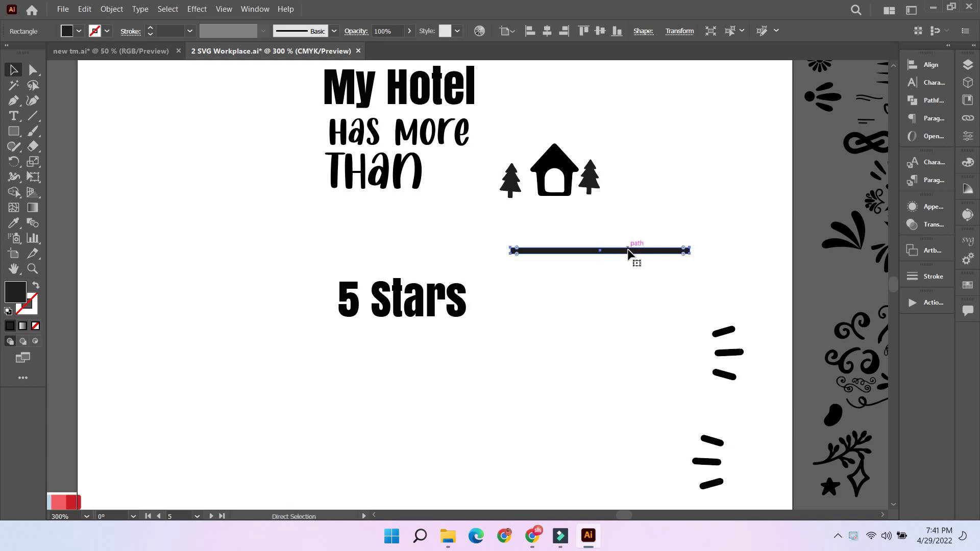
pyautogui.moveTo(590, 225); pyautogui.dragTo(526, 183)
pyautogui.click(599, 167)
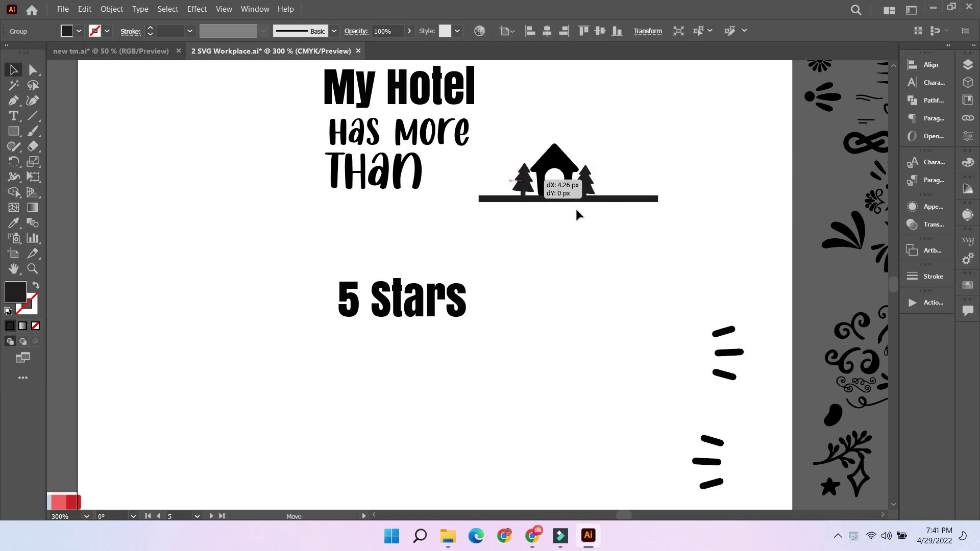
pyautogui.click(603, 219)
# - Shorten the ground bar at both ends to the outer edges of the trees and group it with the house and trees
pyautogui.click(654, 200)
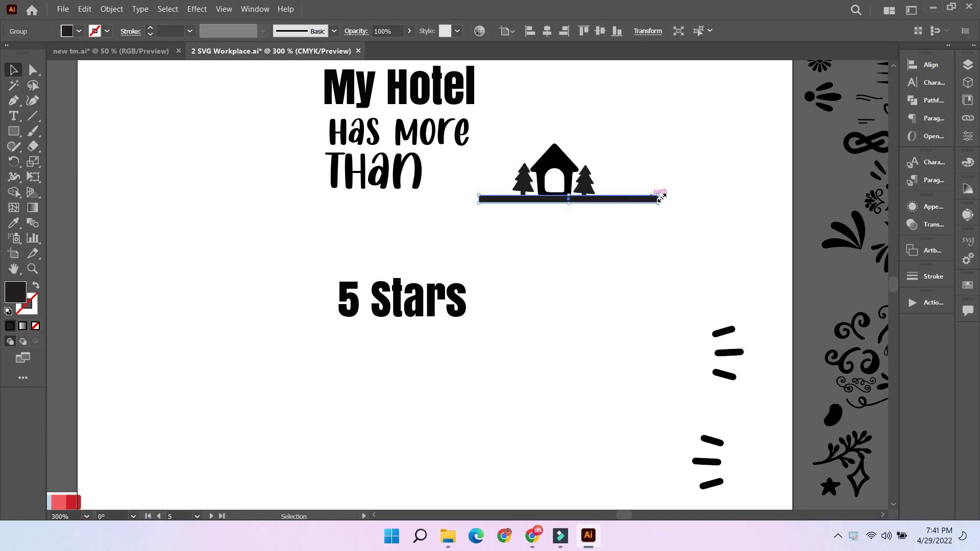
pyautogui.moveTo(659, 198); pyautogui.dragTo(598, 202)
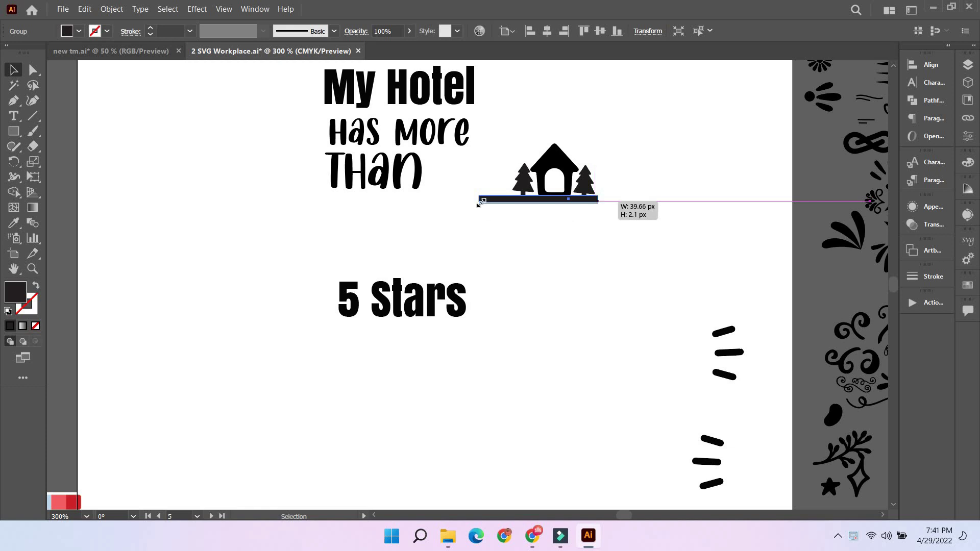
pyautogui.moveTo(479, 200); pyautogui.dragTo(513, 201)
pyautogui.moveTo(620, 221); pyautogui.dragTo(503, 149)
pyautogui.hotkey('ctrl', 'g')
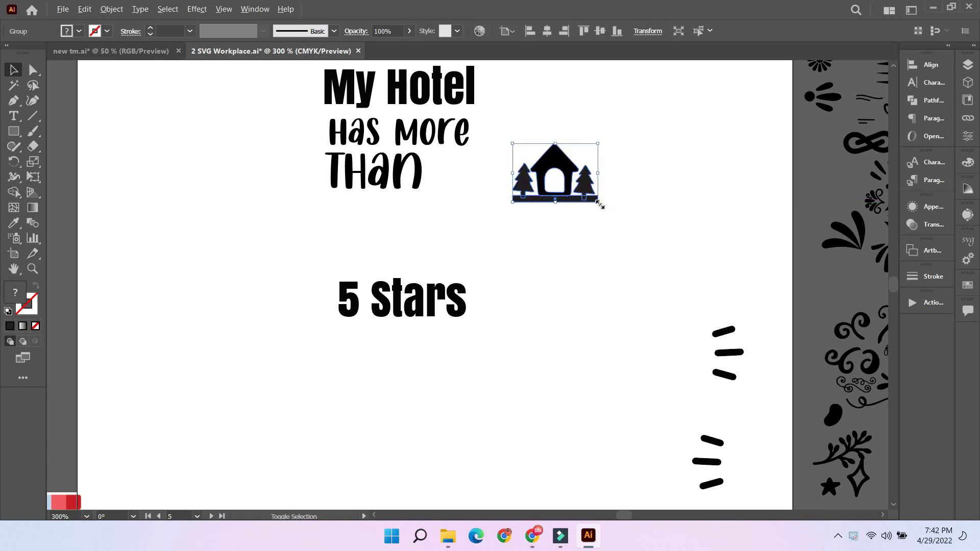
# - Try the house-and-trees group enlarged beneath "Has More", with "Than" placed directly below the group
pyautogui.moveTo(598, 203); pyautogui.dragTo(401, 254)
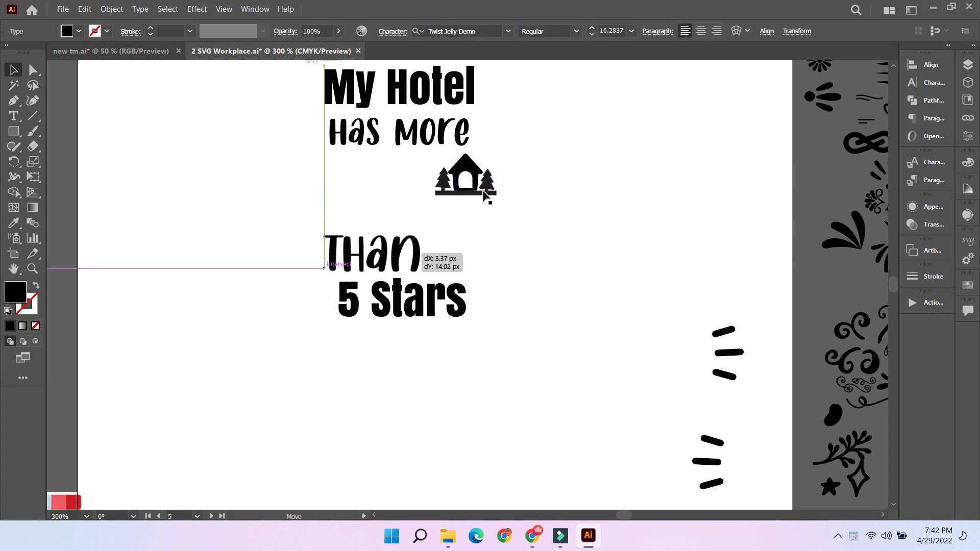
pyautogui.moveTo(483, 195); pyautogui.dragTo(427, 208)
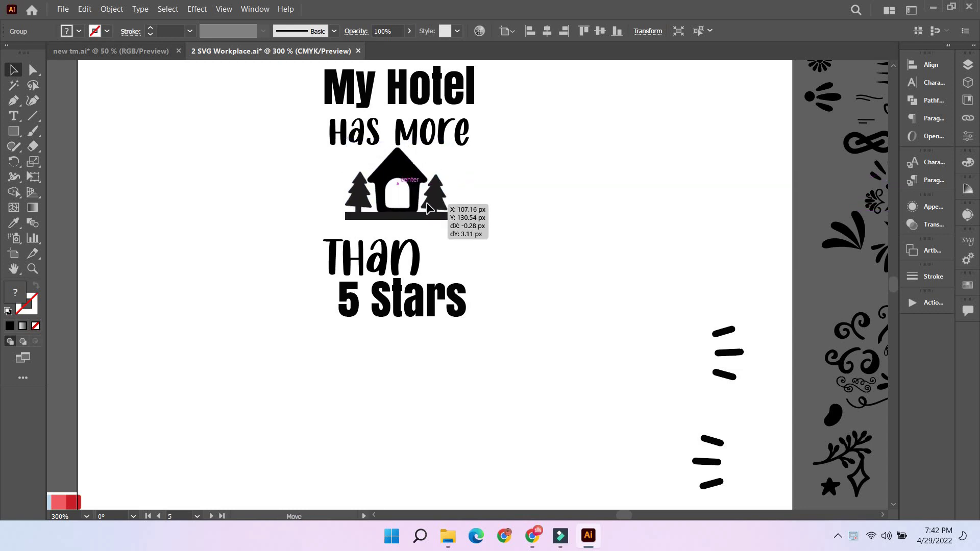
pyautogui.click(421, 241)
pyautogui.moveTo(423, 253); pyautogui.dragTo(446, 238)
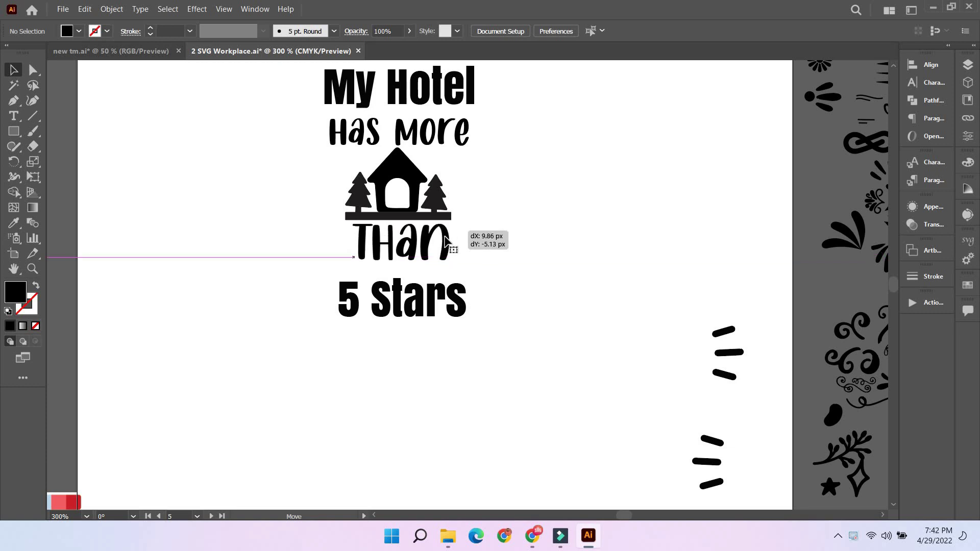
# - Reduce "5 Stars" to about 12.1 pt and move it up closer to "Than"
pyautogui.click(466, 322)
pyautogui.moveTo(467, 328); pyautogui.dragTo(443, 299)
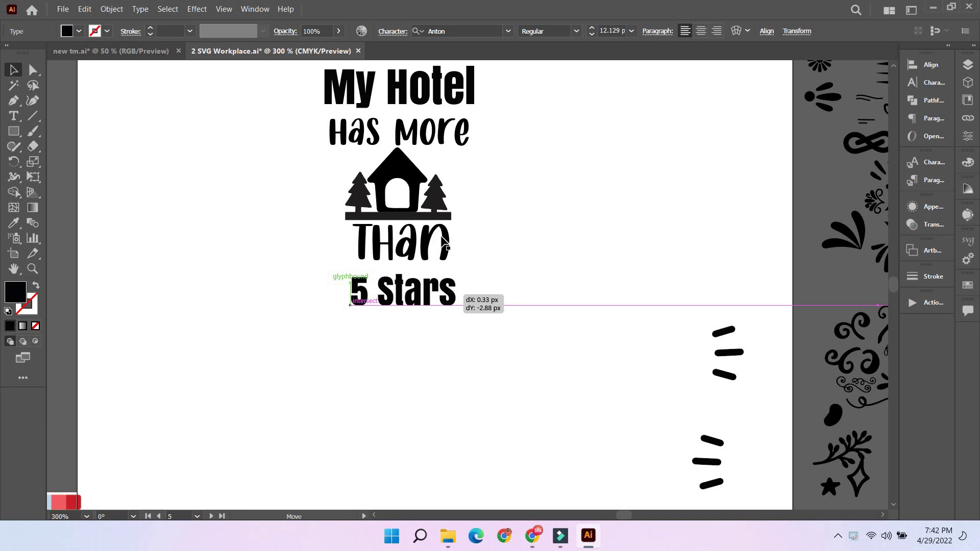
# - Shrink the house-and-trees group and "Than" (about 12.7 pt) and set them side by side beneath "Has More"
pyautogui.click(443, 206)
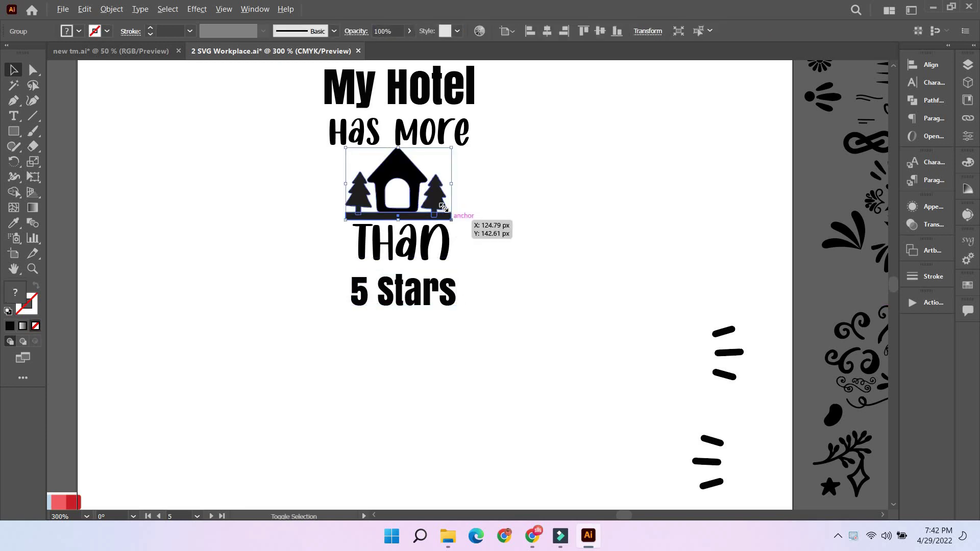
pyautogui.moveTo(443, 206); pyautogui.dragTo(451, 168)
pyautogui.click(449, 265)
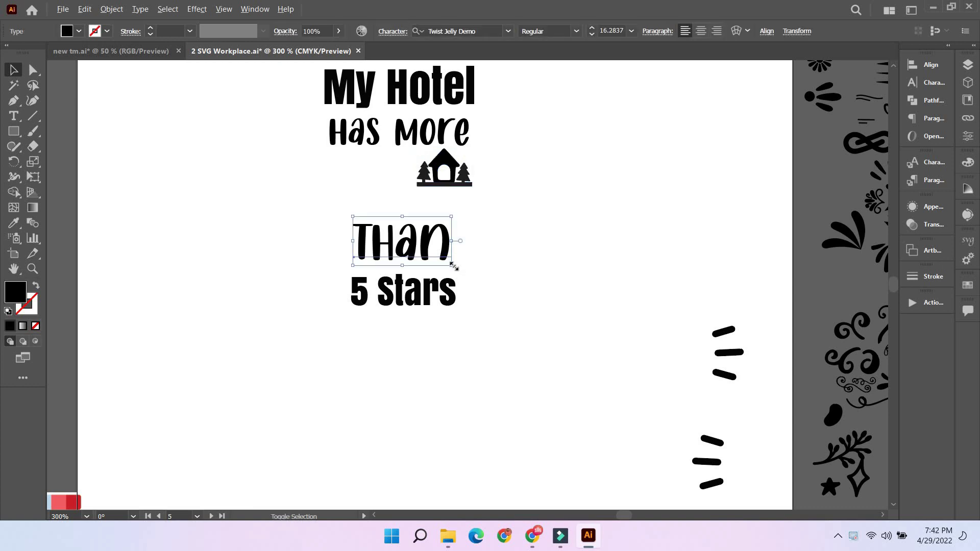
pyautogui.moveTo(445, 256); pyautogui.dragTo(442, 180)
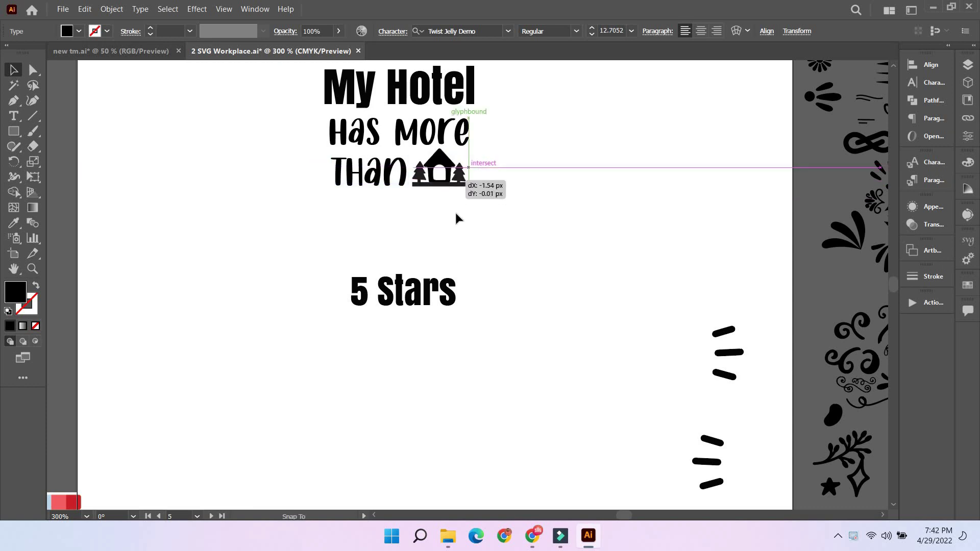
pyautogui.click(575, 333)
# - Copy the solid star from the ornament collection outside the artboard and paste it near "5 Stars"
pyautogui.scroll(-1, 578, 294)
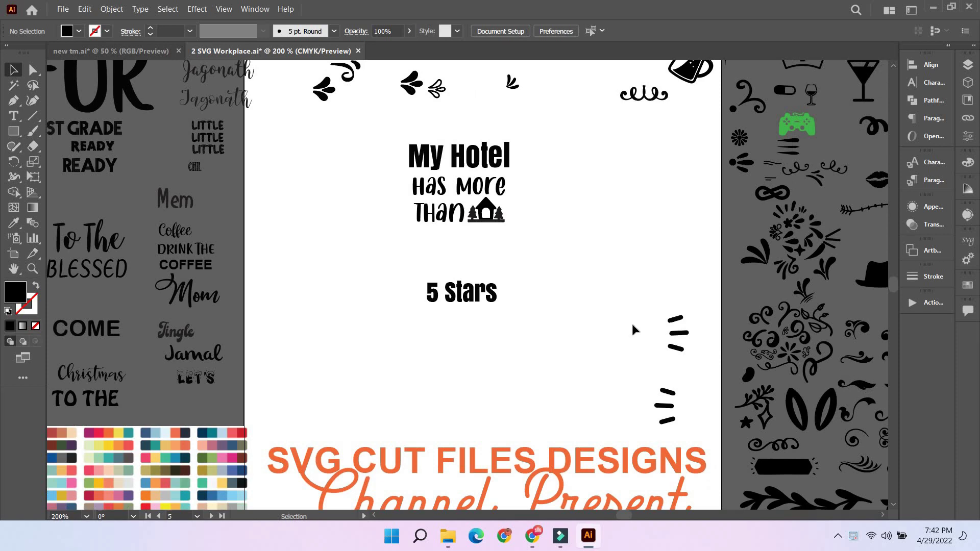
pyautogui.moveTo(510, 284); pyautogui.dragTo(332, 197)
pyautogui.moveTo(598, 284); pyautogui.dragTo(422, 225)
pyautogui.moveTo(576, 284); pyautogui.dragTo(489, 127)
pyautogui.moveTo(571, 251); pyautogui.dragTo(494, 181)
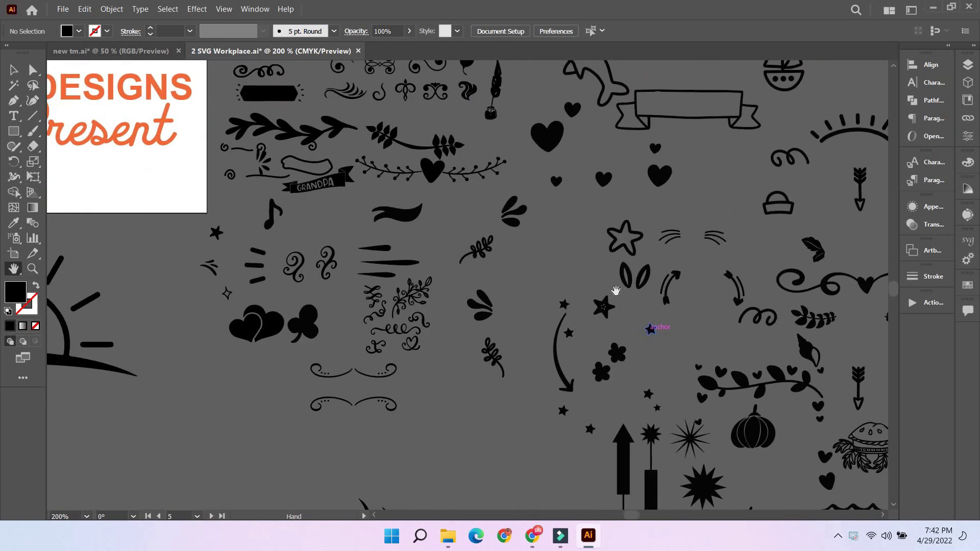
pyautogui.click(604, 315)
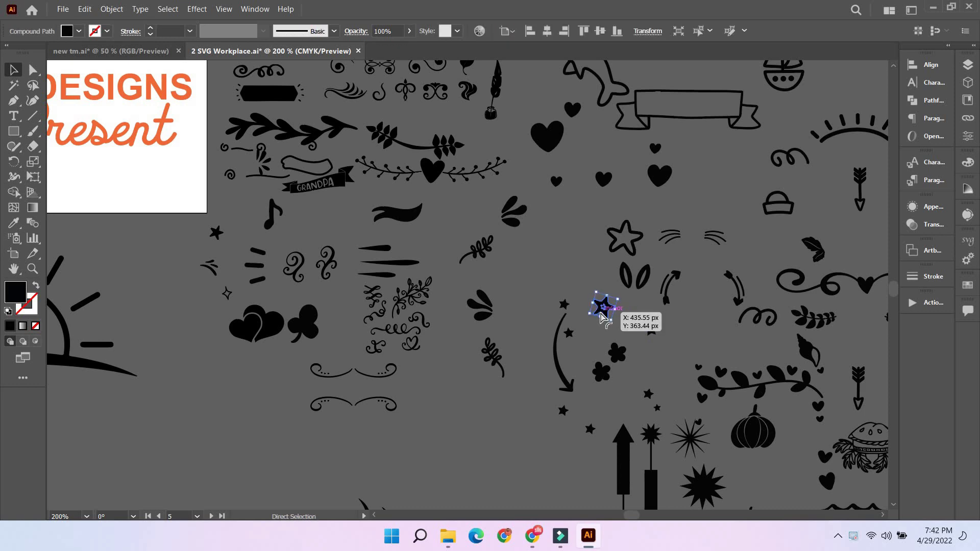
pyautogui.hotkey('ctrl', '0')
pyautogui.hotkey('ctrl', 'v')
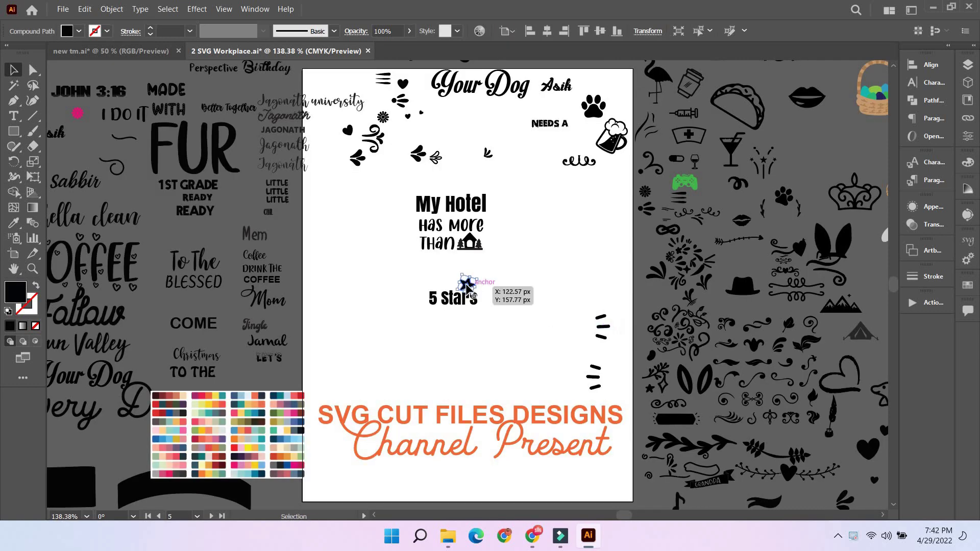
# - Shrink the star, place it above the left end of "5 Stars", and duplicate it into a horizontal row of five stars
pyautogui.moveTo(470, 281); pyautogui.dragTo(422, 276)
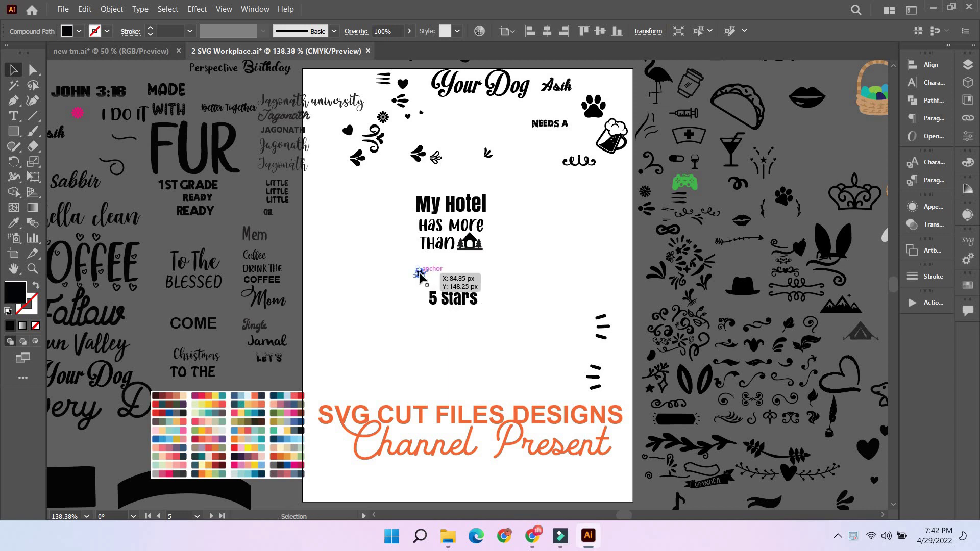
pyautogui.keyDown('shift'); pyautogui.click(424, 275); pyautogui.keyUp('shift')
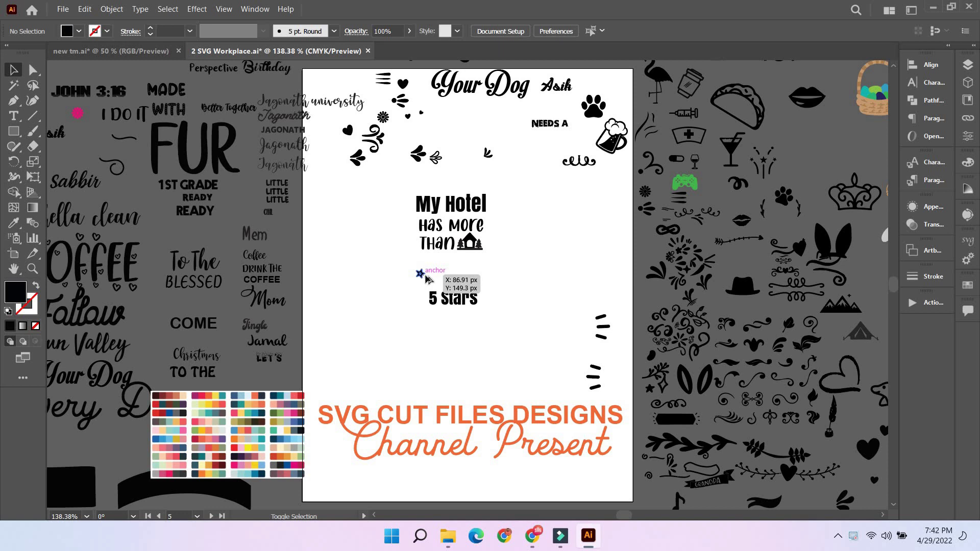
pyautogui.moveTo(426, 276); pyautogui.dragTo(433, 276)
pyautogui.hotkey('ctrl', 'd')
pyautogui.hotkey('ctrl', 'd')
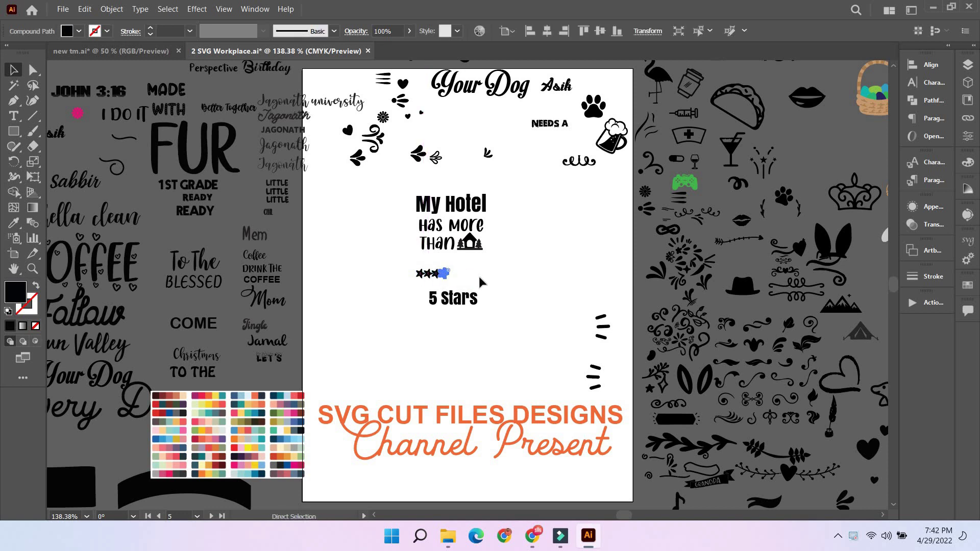
pyautogui.hotkey('ctrl', 'd')
pyautogui.click(445, 280)
pyautogui.hotkey('ctrl', '+')
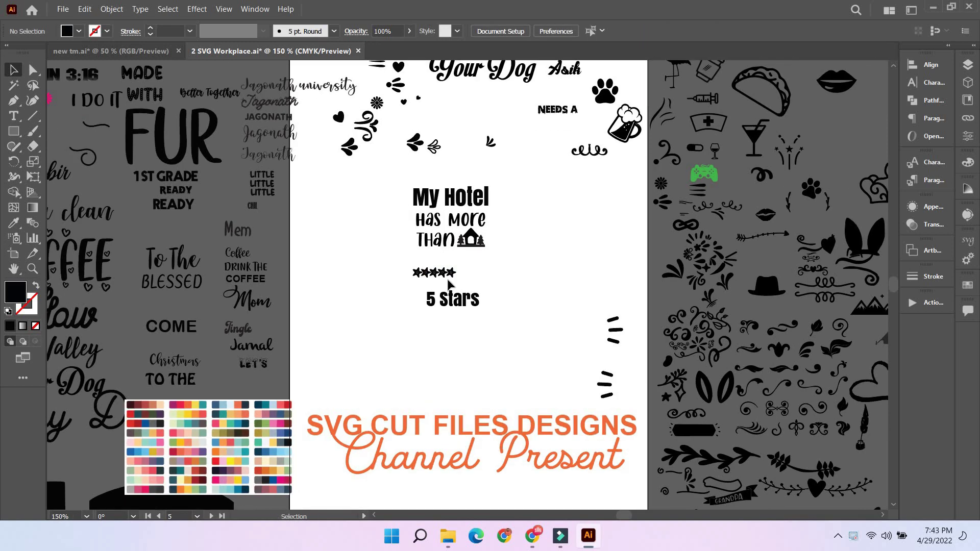
pyautogui.hotkey('ctrl', '+')
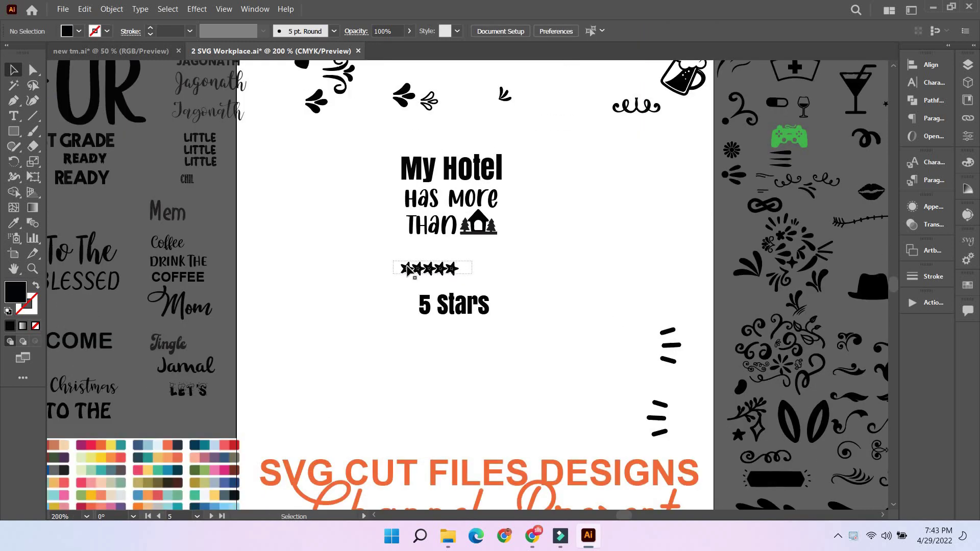
# - Group and enlarge the five stars, set them aside lower down, and enlarge "5 Stars" to about 16.6 pt directly beneath "Than"
pyautogui.click(447, 276)
pyautogui.hotkey('ctrl', 'g')
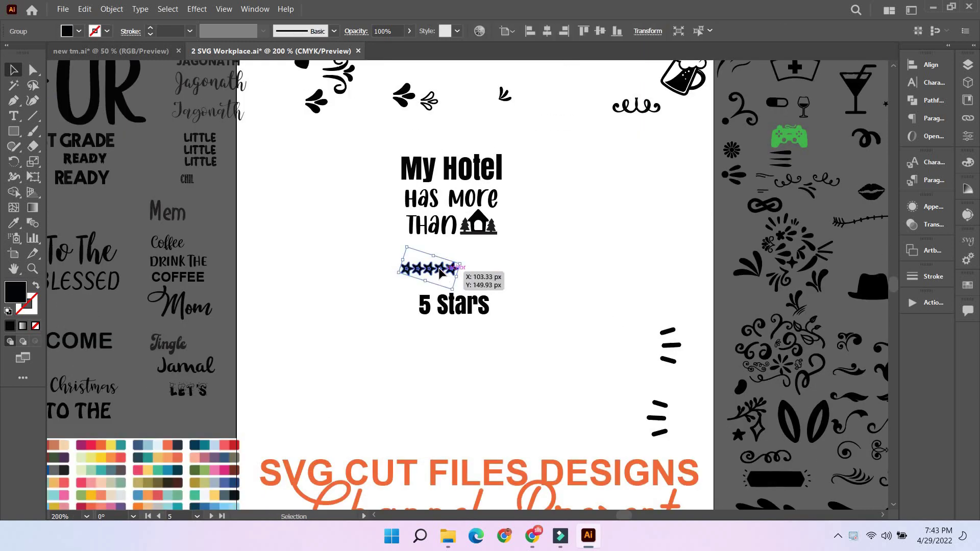
pyautogui.moveTo(445, 271); pyautogui.dragTo(493, 279)
pyautogui.moveTo(469, 252); pyautogui.dragTo(470, 250)
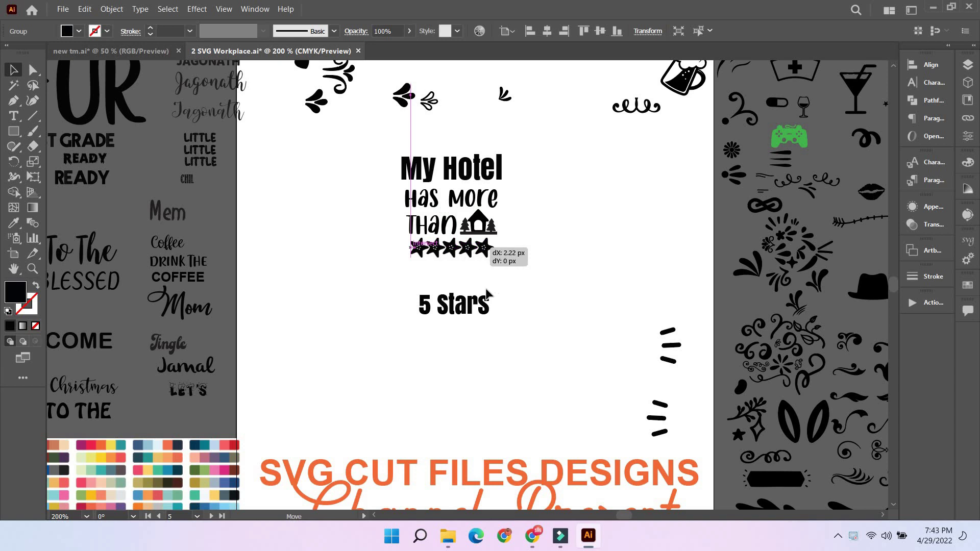
pyautogui.moveTo(486, 293); pyautogui.dragTo(516, 271)
pyautogui.click(397, 300)
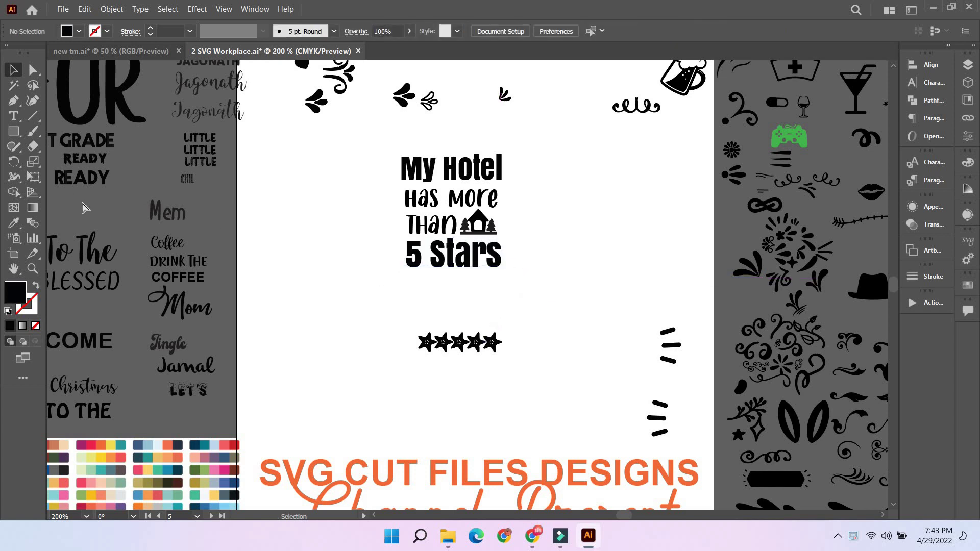
# - Show the rulers and place vertical guides along the left and right edges of "My Hotel"
pyautogui.hotkey('ctrl', 'r')
pyautogui.moveTo(51, 207); pyautogui.dragTo(401, 200)
pyautogui.moveTo(51, 235); pyautogui.dragTo(500, 279)
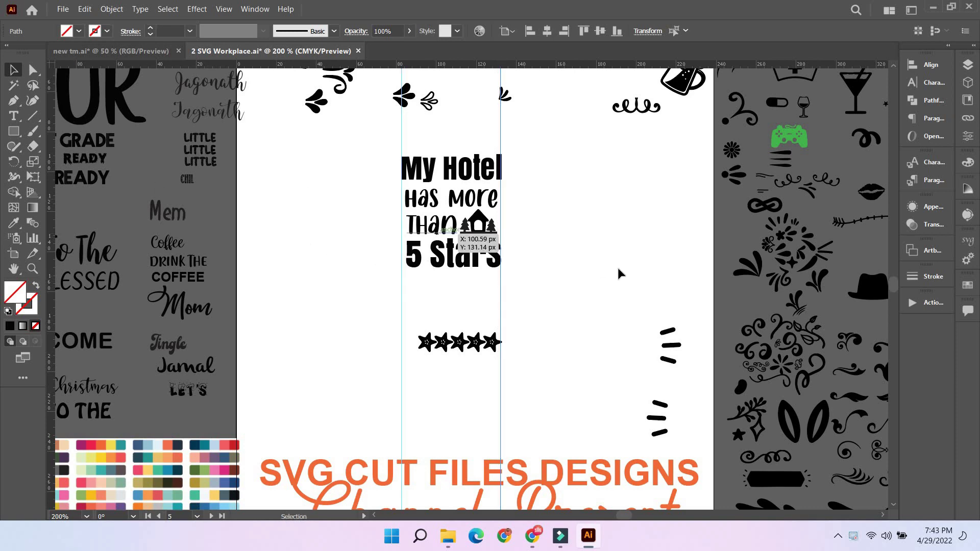
# - Align "My Hotel" between the two guides and enlarge "Has More" to about 12.9 pt to fill the same width
pyautogui.scroll(2, 573, 240)
pyautogui.scroll(2, 385, 179)
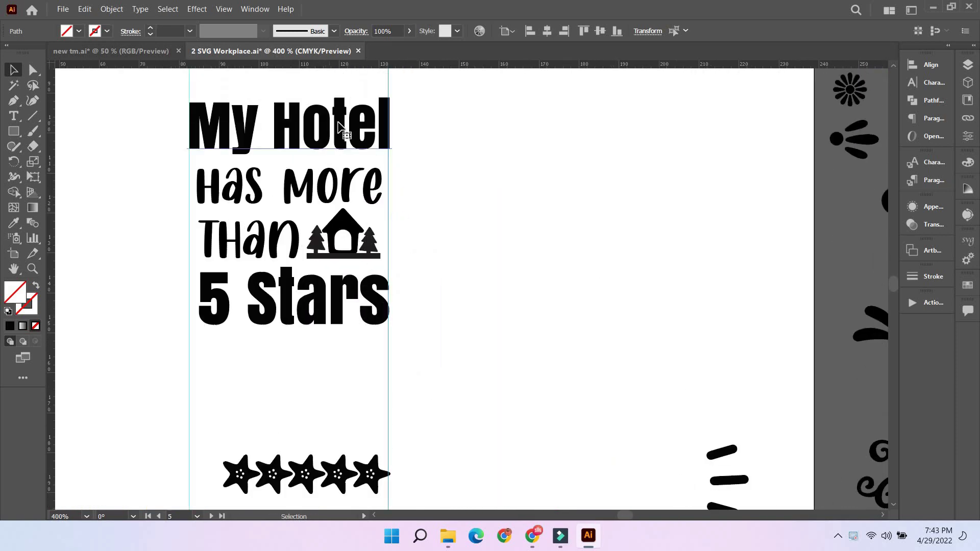
pyautogui.click(338, 124)
pyautogui.moveTo(394, 171); pyautogui.dragTo(392, 168)
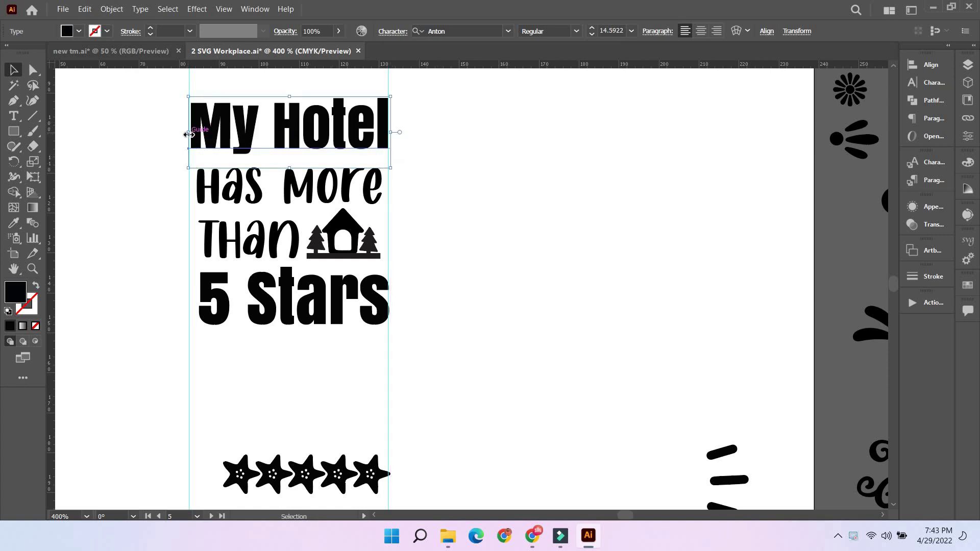
pyautogui.moveTo(189, 135); pyautogui.dragTo(187, 134)
pyautogui.click(432, 191)
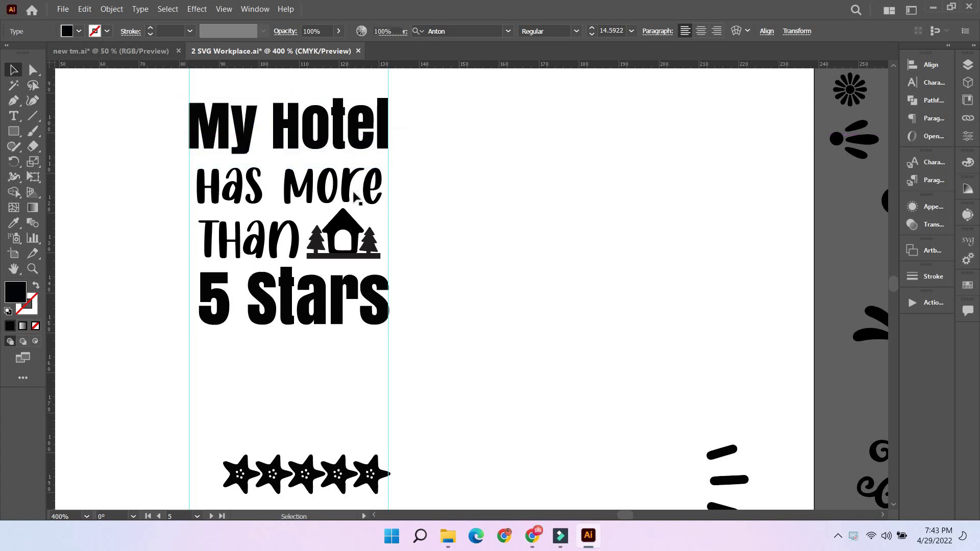
pyautogui.click(383, 210)
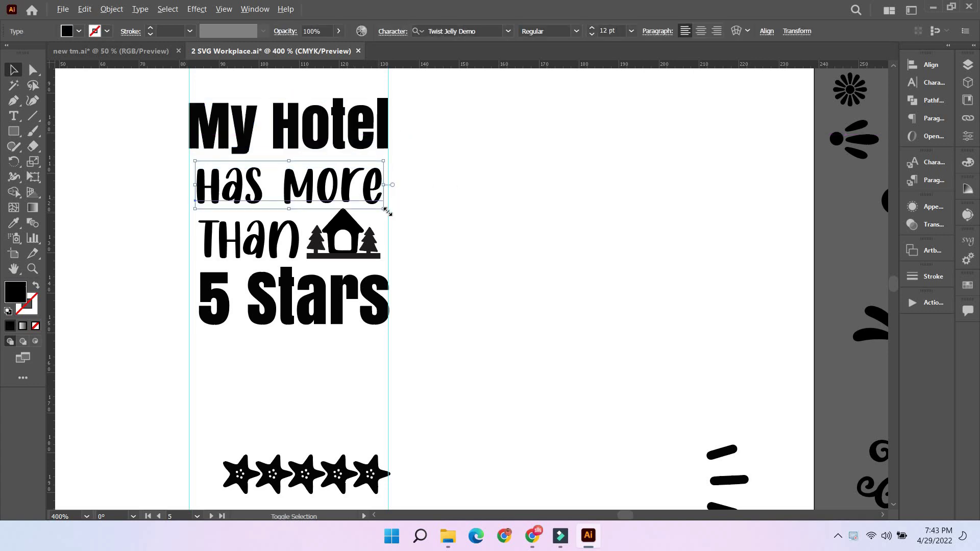
pyautogui.moveTo(385, 210); pyautogui.dragTo(397, 217)
pyautogui.click(411, 221)
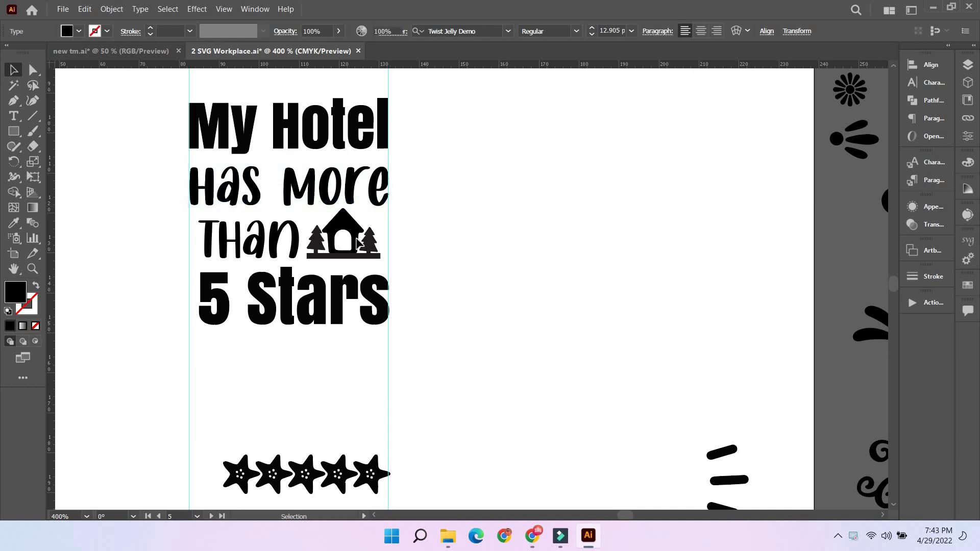
# - Enlarge "Than" to about 13.5 pt against the left guide and nudge the house-and-trees group slightly closer to it
pyautogui.click(258, 244)
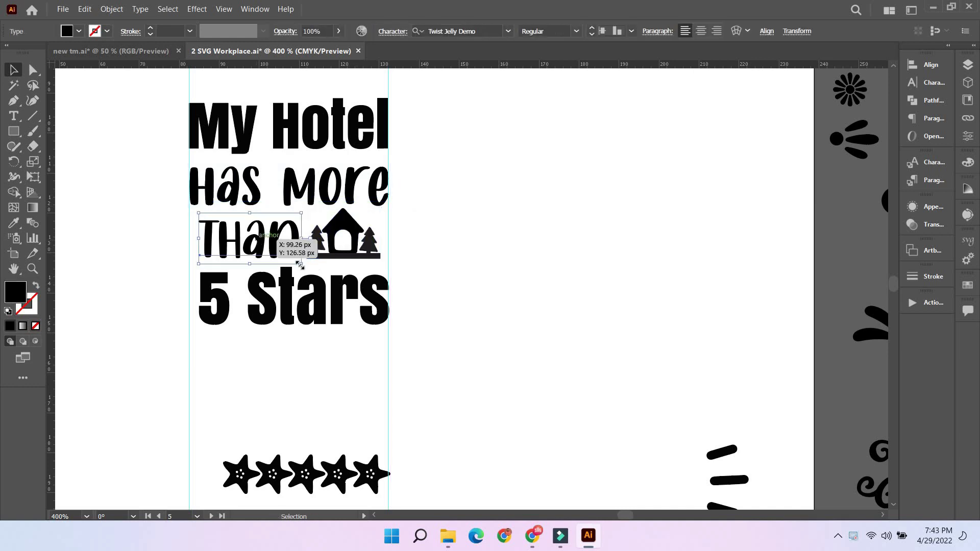
pyautogui.moveTo(300, 264); pyautogui.dragTo(317, 230)
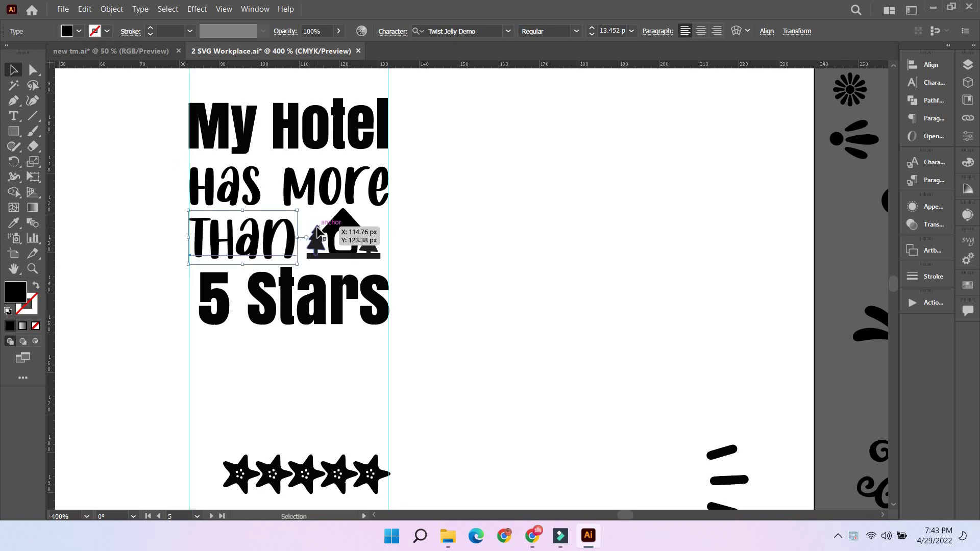
pyautogui.click(366, 256)
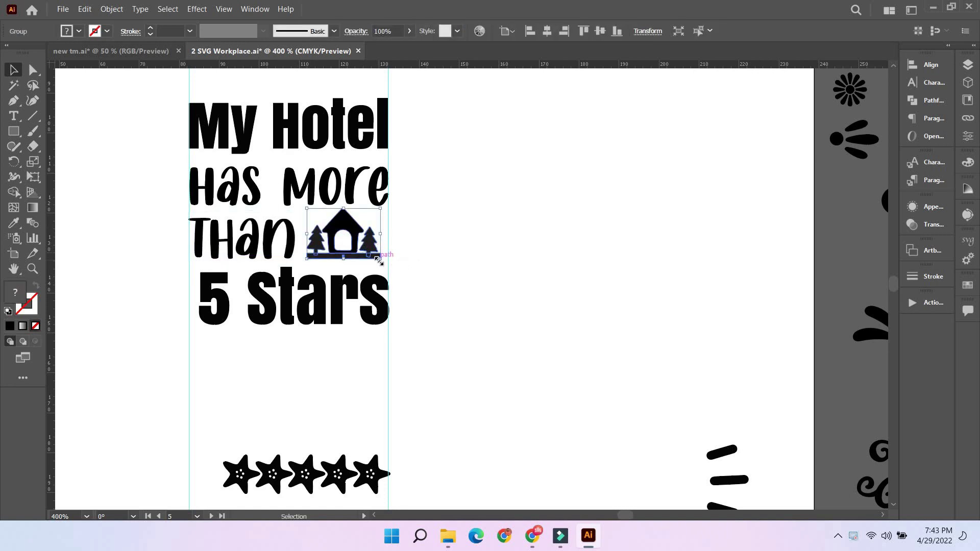
pyautogui.moveTo(381, 263); pyautogui.dragTo(368, 254)
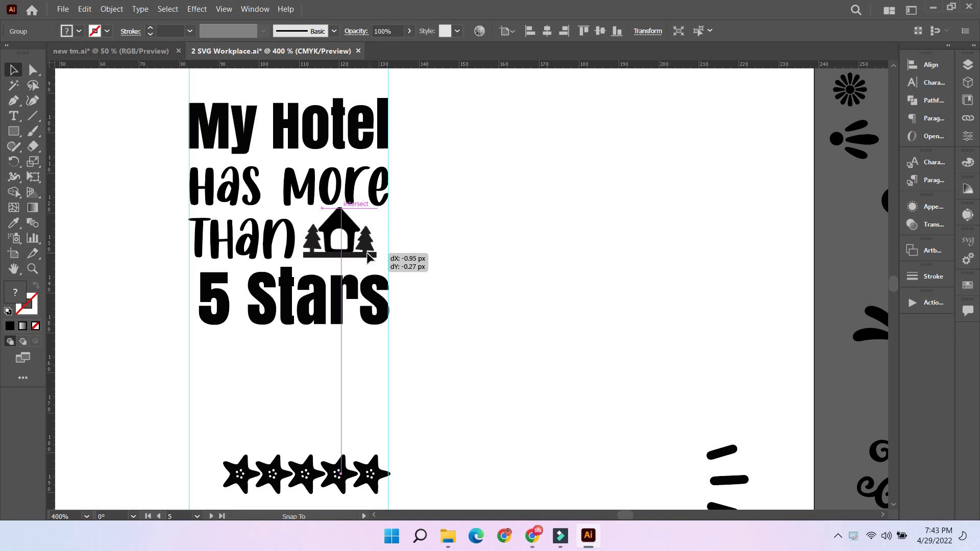
# - Enlarge "5 Stars" slightly and shift it left to fill the width between the guides
pyautogui.moveTo(382, 313); pyautogui.dragTo(381, 312)
pyautogui.click(382, 313)
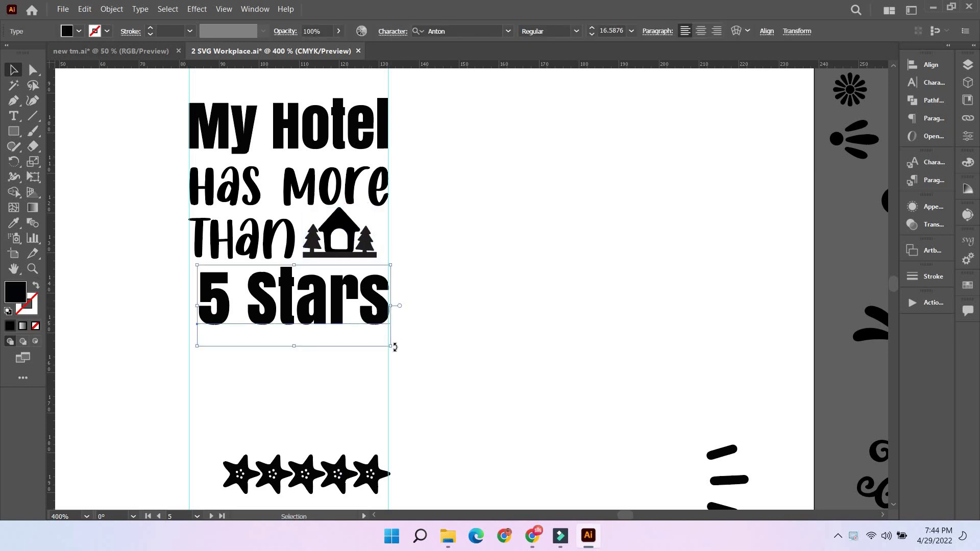
pyautogui.moveTo(396, 352); pyautogui.dragTo(378, 329)
pyautogui.click(443, 294)
# - Duplicate the grouped row of five stars by copying and pasting it
pyautogui.scroll(3, 444, 294)
pyautogui.scroll(-4, 337, 468)
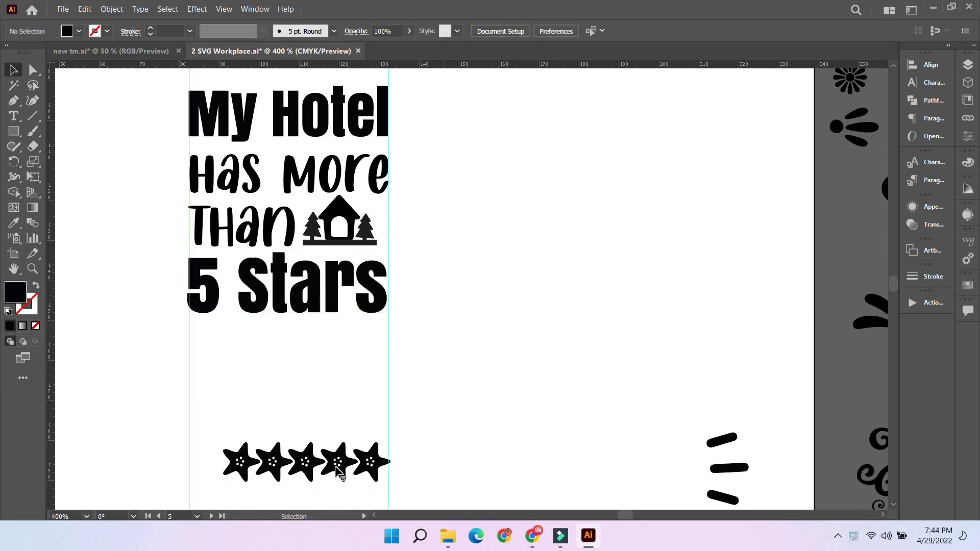
pyautogui.click(338, 467)
pyautogui.press('a')
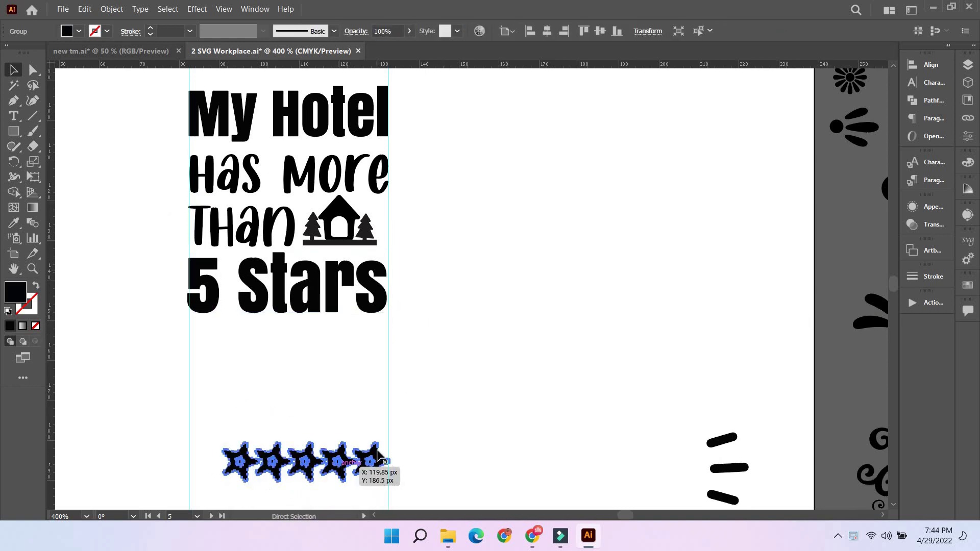
pyautogui.press('v')
pyautogui.hotkey('ctrl', 'c')
pyautogui.hotkey('ctrl', 'v')
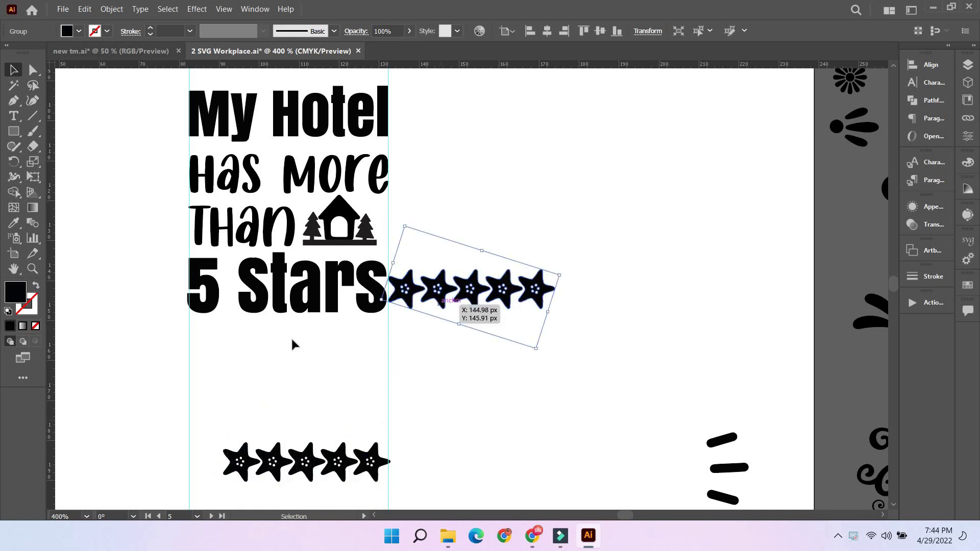
# - Shrink the pasted star row, place it directly under the house-and-trees group, and lower "5 Stars" by about 0.9 px
pyautogui.moveTo(292, 343); pyautogui.dragTo(255, 353)
pyautogui.moveTo(346, 368); pyautogui.dragTo(361, 252)
pyautogui.moveTo(329, 307); pyautogui.dragTo(328, 310)
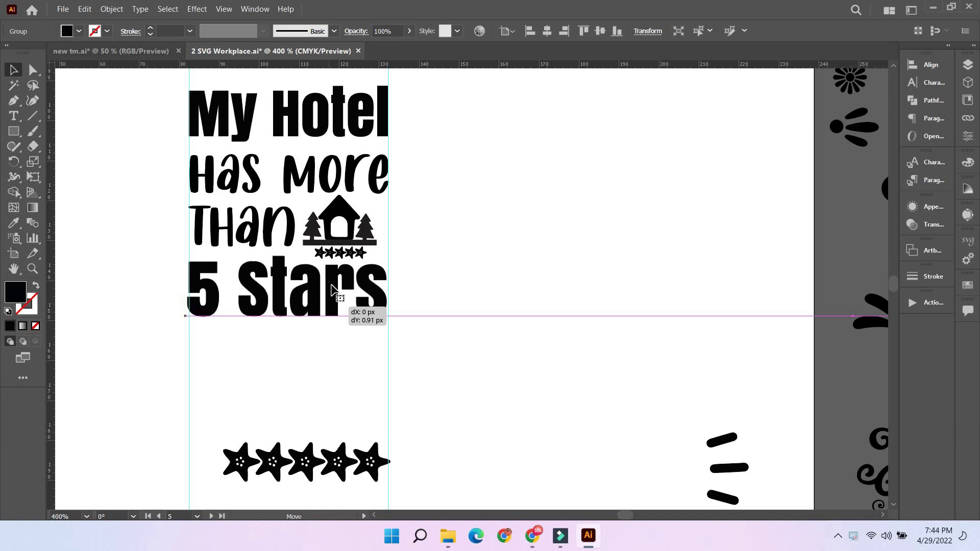
pyautogui.moveTo(351, 254); pyautogui.dragTo(351, 257)
pyautogui.moveTo(428, 260); pyautogui.dragTo(429, 260)
pyautogui.click(435, 263)
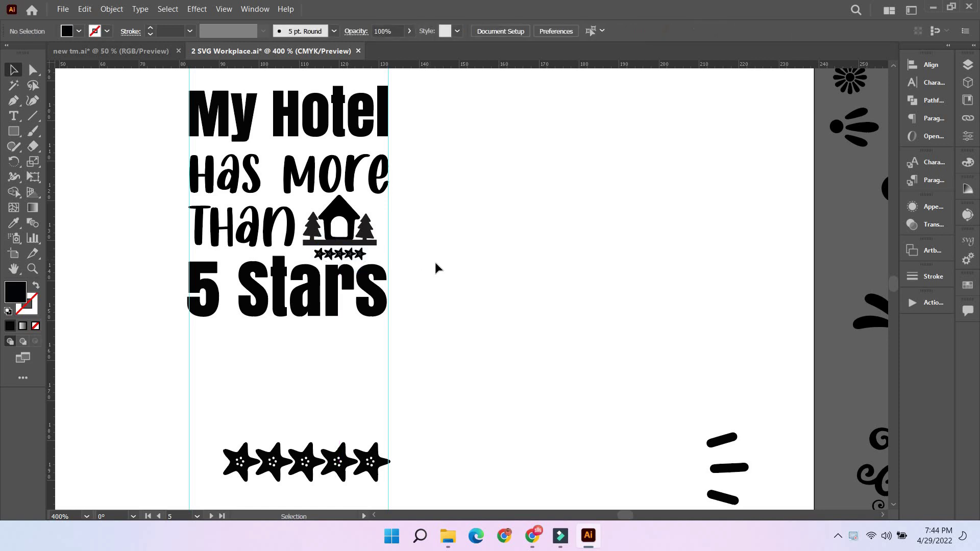
pyautogui.scroll(1, 434, 298)
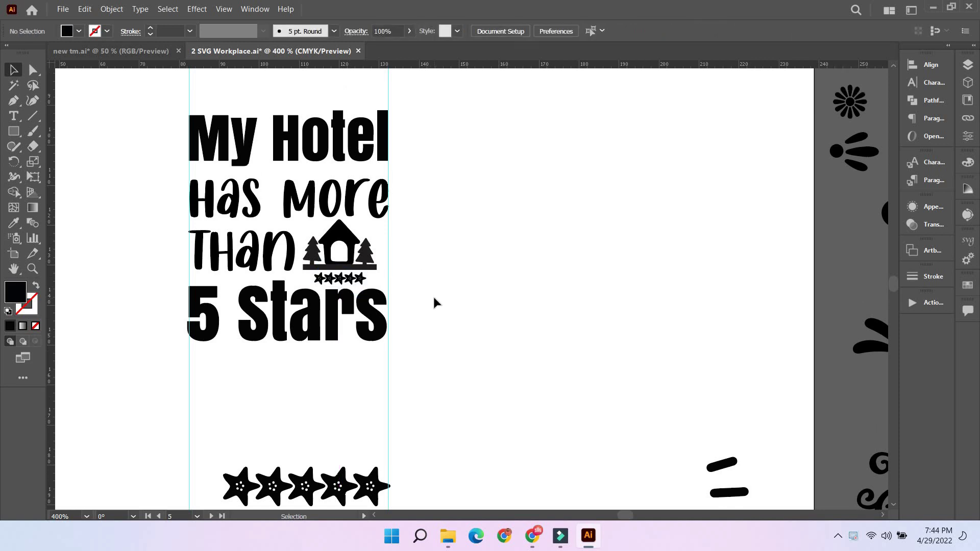
pyautogui.scroll(2, 427, 304)
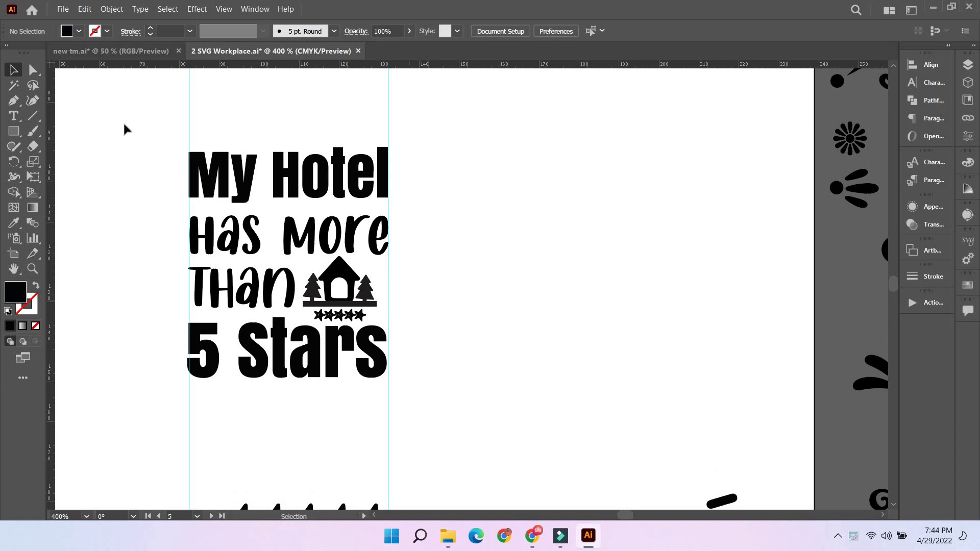
pyautogui.moveTo(434, 367); pyautogui.dragTo(435, 423)
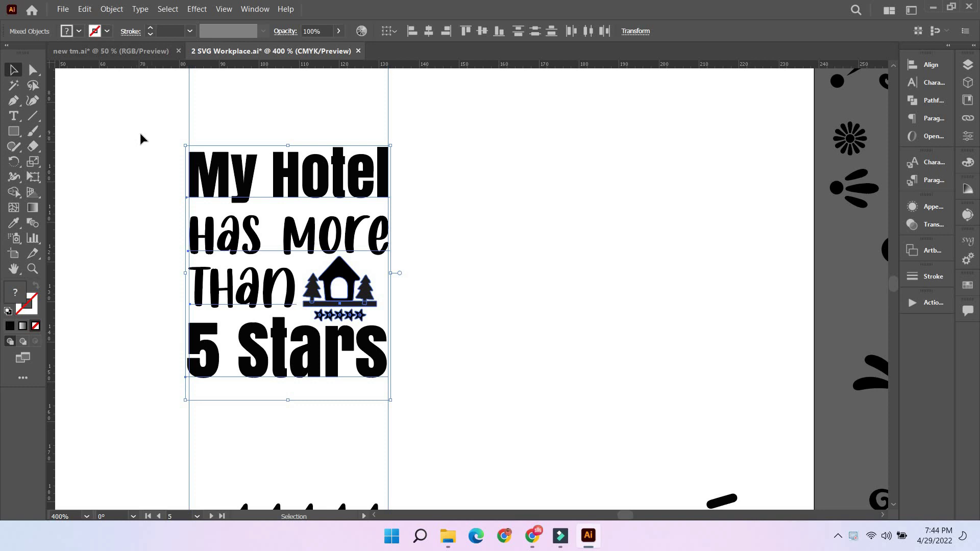
pyautogui.click(577, 321)
# - Delete the spare larger star row below the design
pyautogui.scroll(-3, 452, 388)
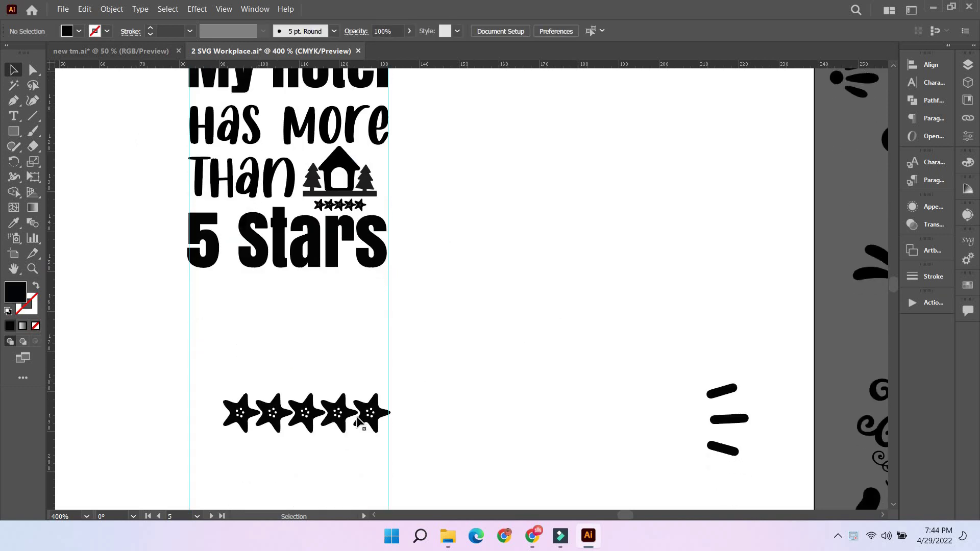
pyautogui.click(369, 411)
pyautogui.press('Delete')
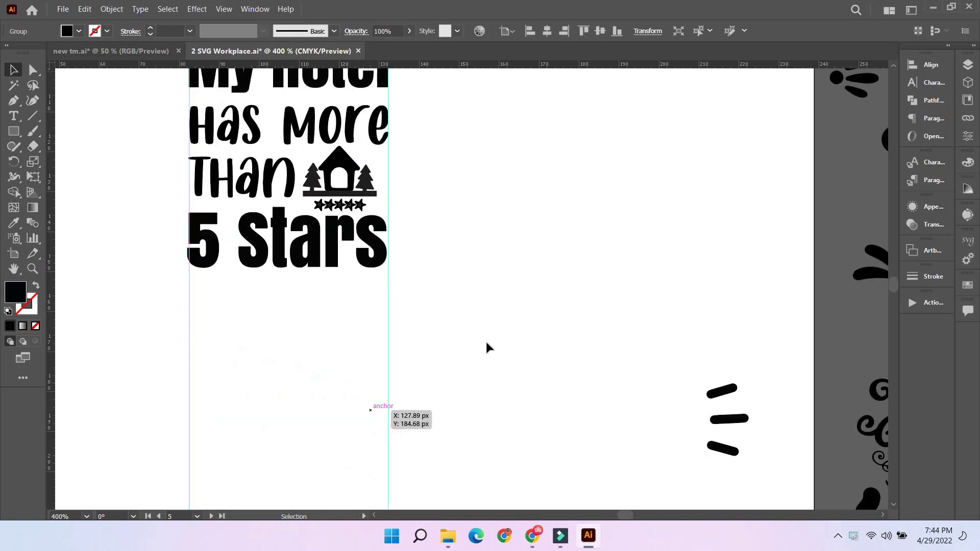
# - Remove both vertical guides from beside the hotel design
pyautogui.scroll(1, 490, 325)
pyautogui.scroll(1, 490, 324)
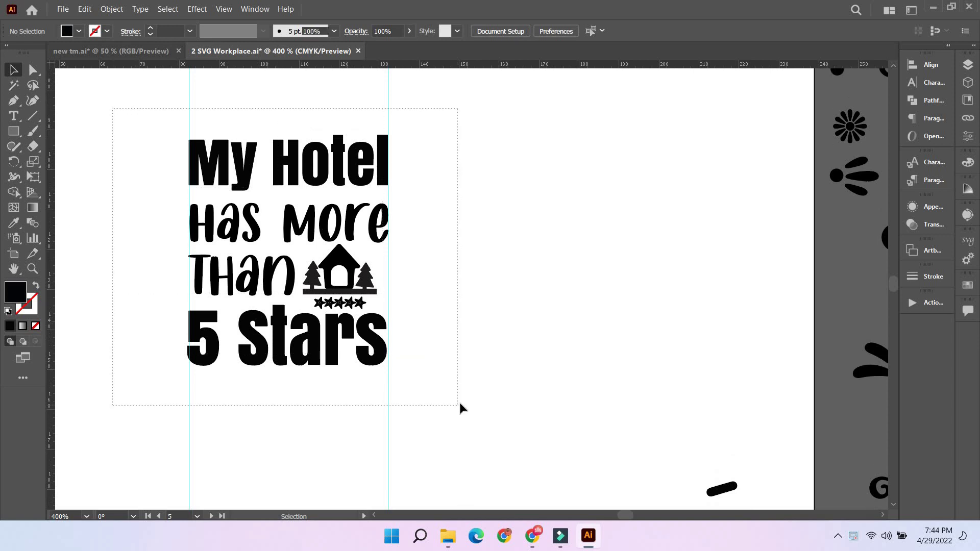
pyautogui.hotkey('ctrl', 'alt', 'a')
pyautogui.scroll(-1, 460, 403)
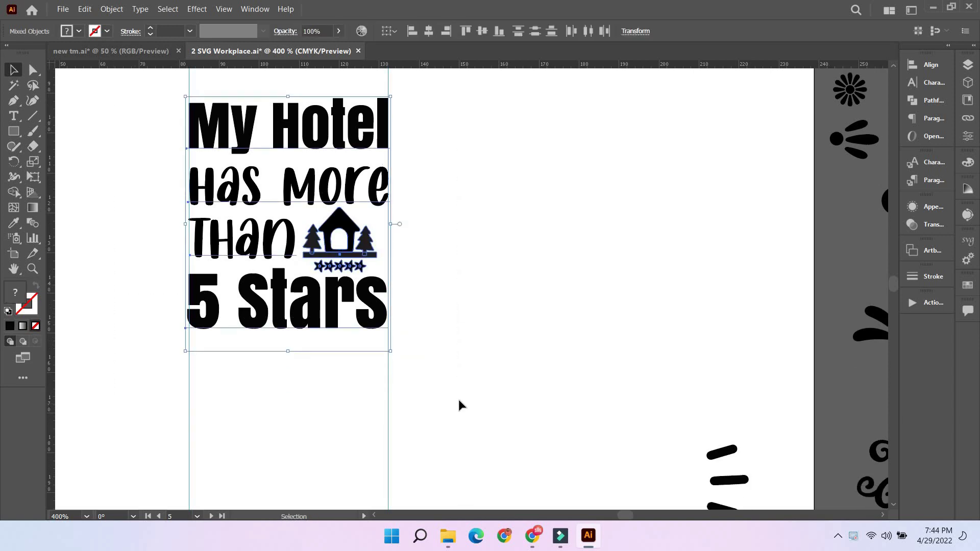
pyautogui.scroll(-2, 458, 399)
pyautogui.click(424, 220)
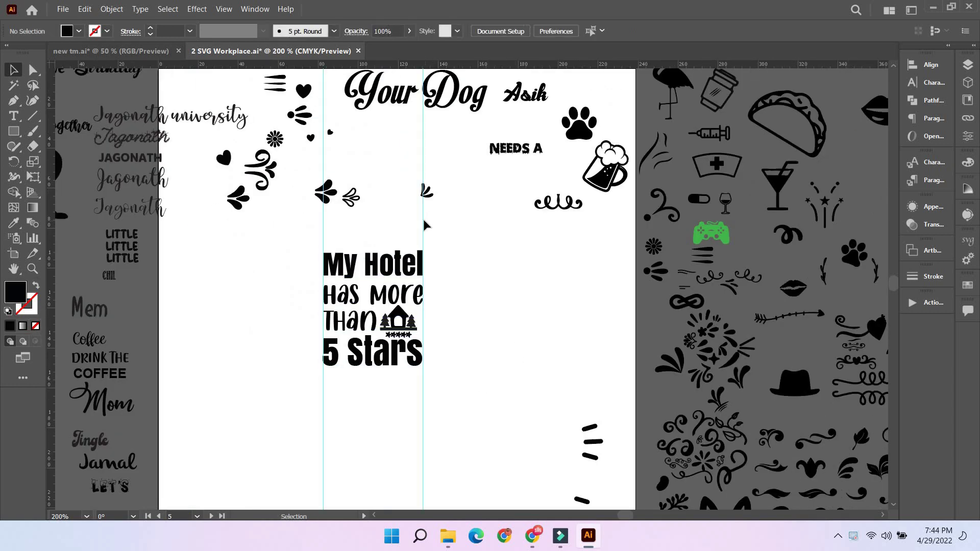
pyautogui.click(424, 219)
pyautogui.press('Delete')
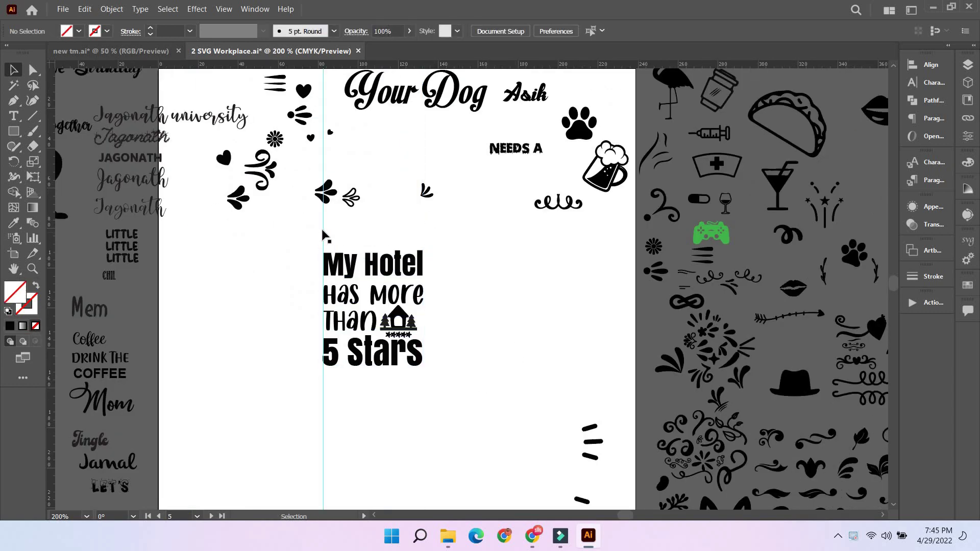
pyautogui.click(321, 224)
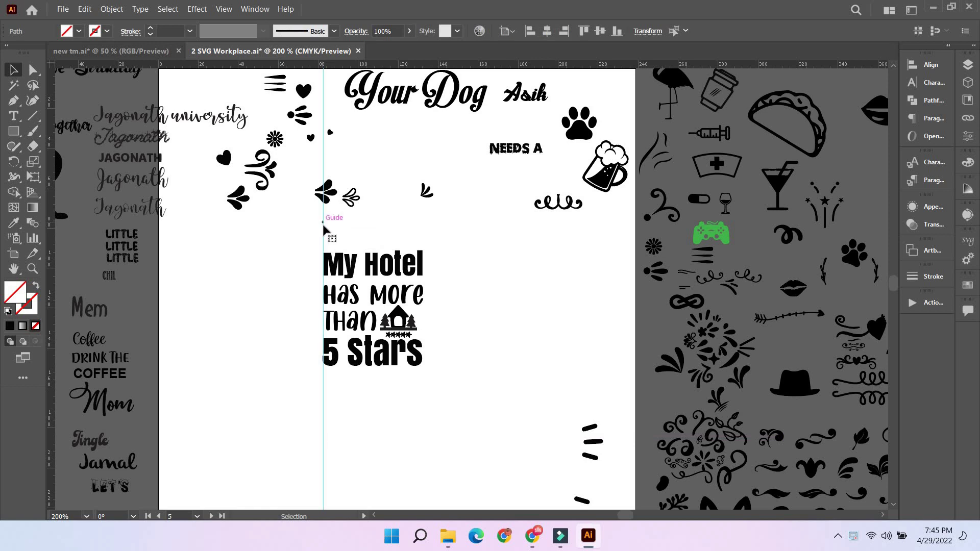
pyautogui.press('Delete')
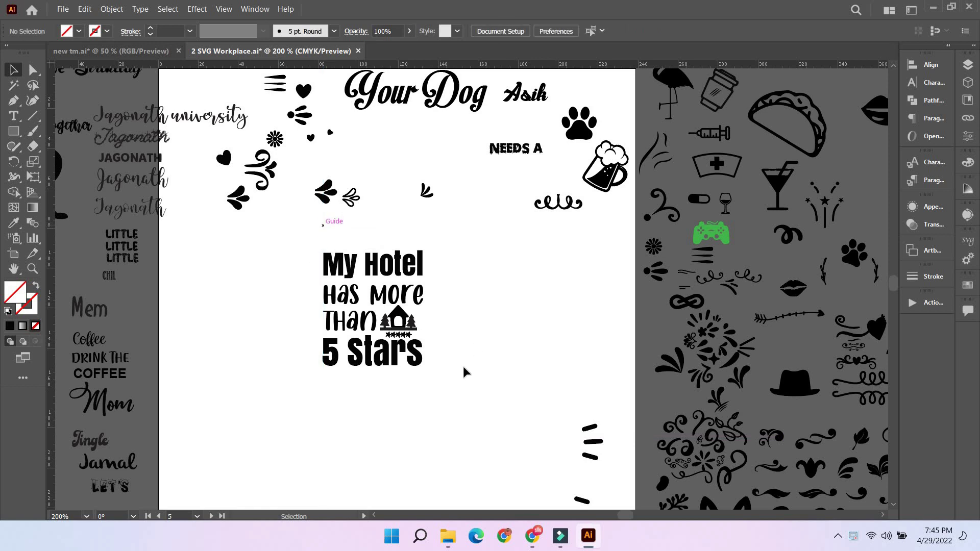
# - Group the complete hotel design and expand its appearance, text and fills into plain shapes
pyautogui.moveTo(312, 250); pyautogui.dragTo(438, 396)
pyautogui.press('a')
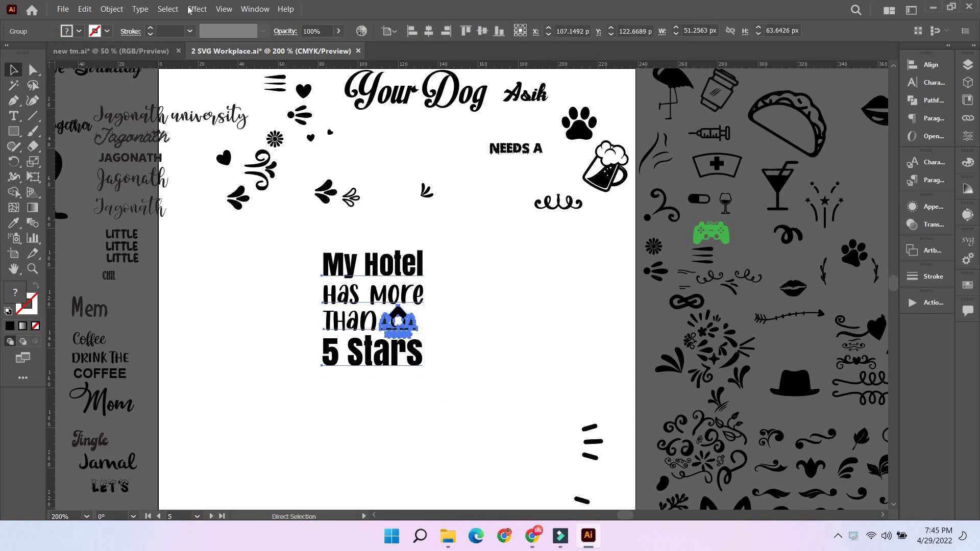
pyautogui.press('v')
pyautogui.click(112, 9)
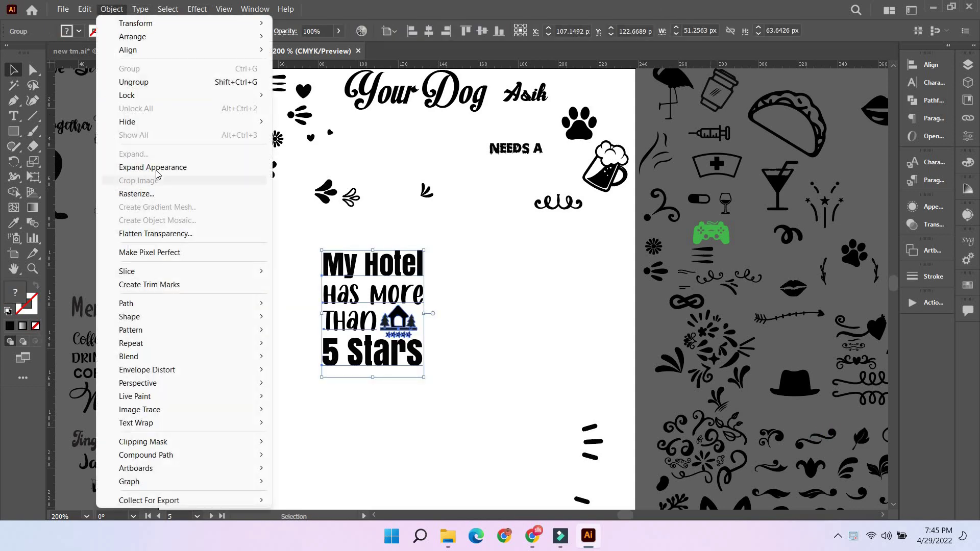
pyautogui.click(154, 167)
pyautogui.click(111, 9)
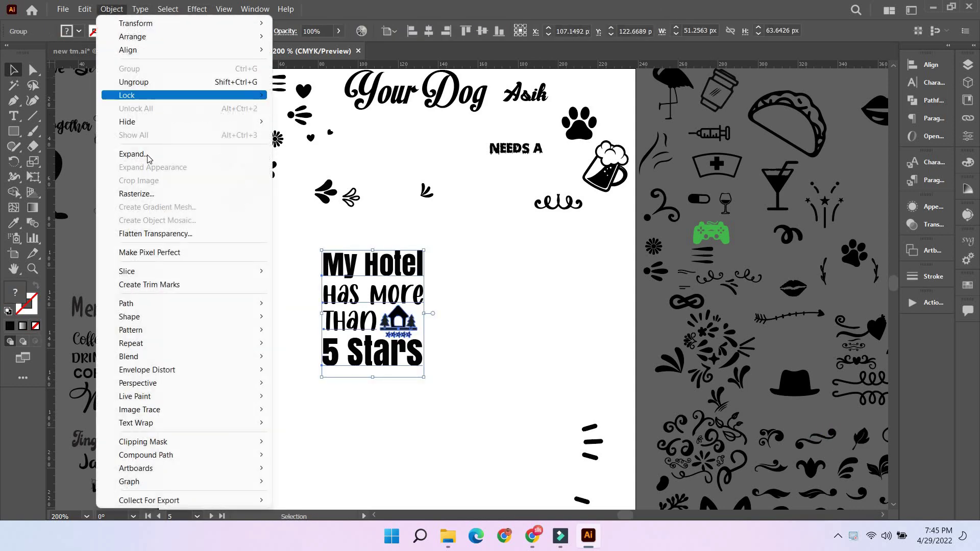
pyautogui.click(147, 155)
pyautogui.click(459, 341)
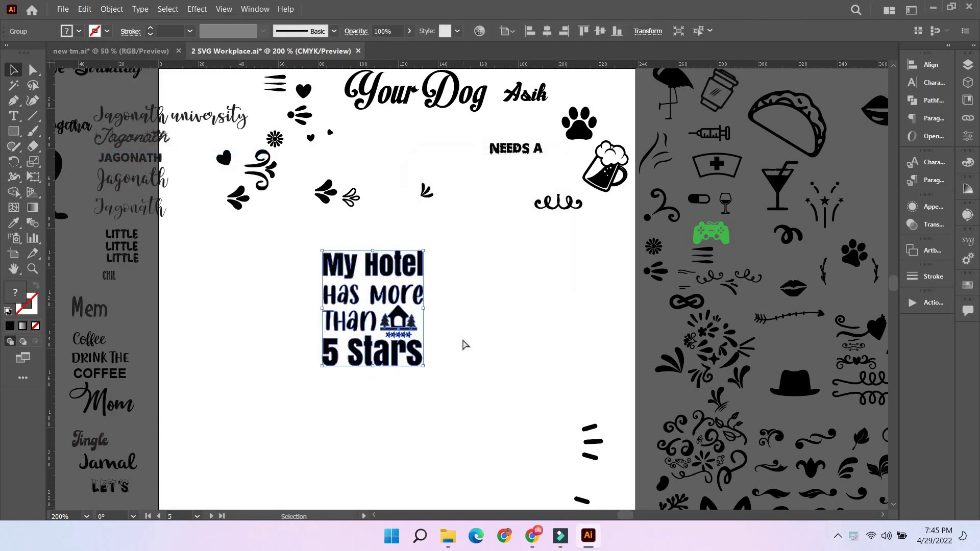
# - Cut the expanded hotel design from its artboard and paste it into the new tm.ai document
pyautogui.hotkey('ctrl', 'c')
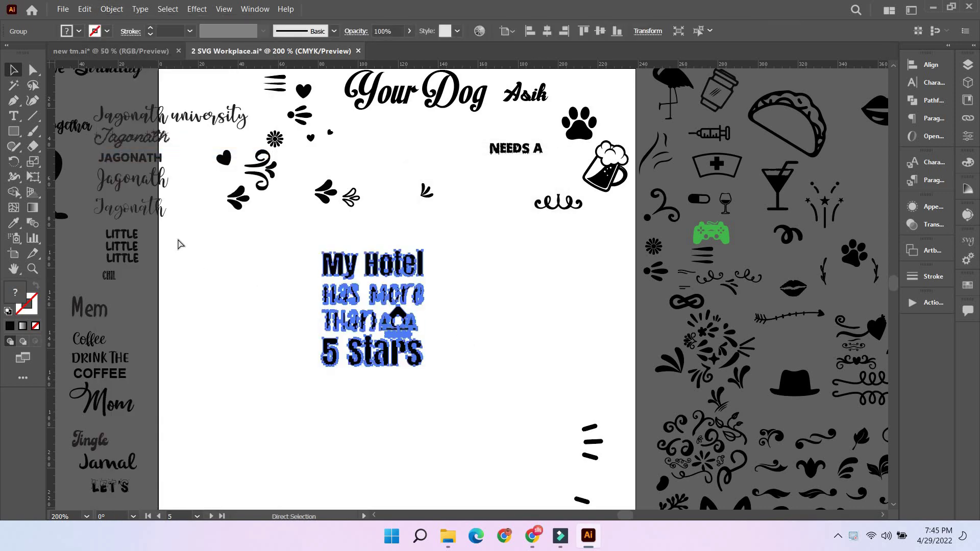
pyautogui.hotkey('ctrl', 'x')
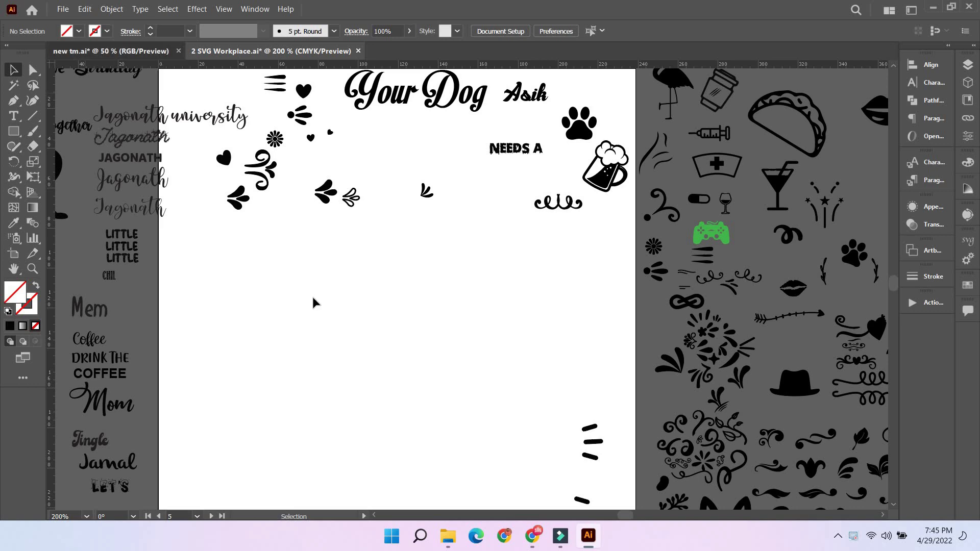
pyautogui.hotkey('ctrl', 'Tab')
pyautogui.scroll(-2, 314, 300)
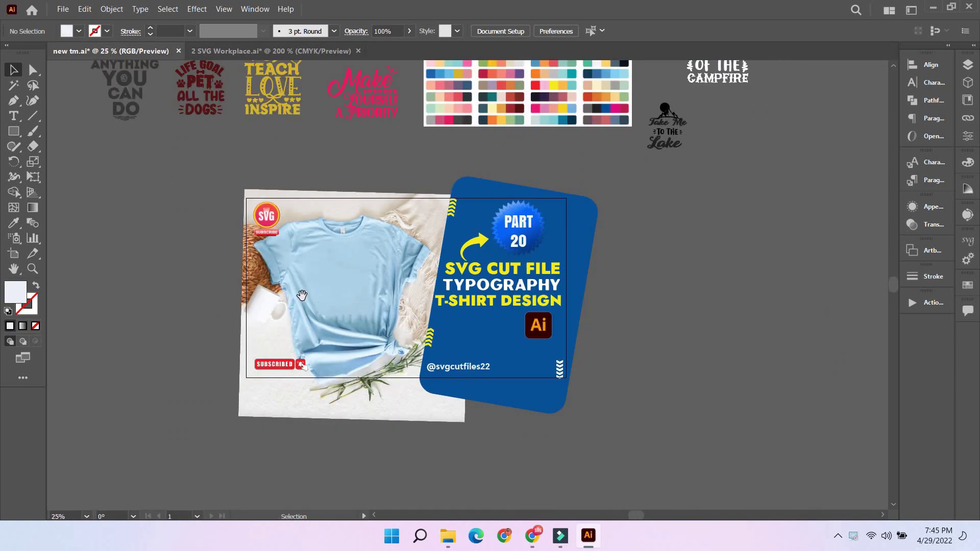
pyautogui.moveTo(302, 295); pyautogui.dragTo(482, 295)
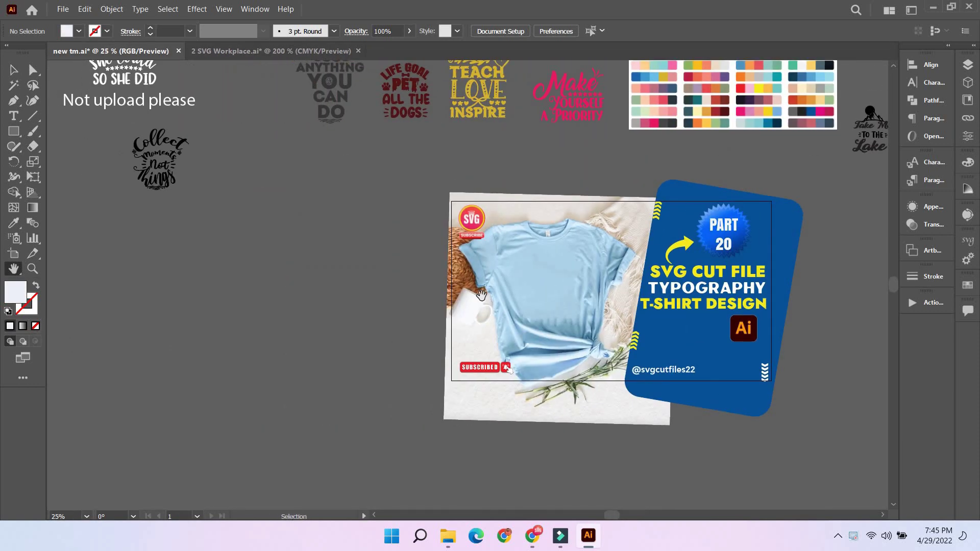
pyautogui.hotkey('ctrl', 'v')
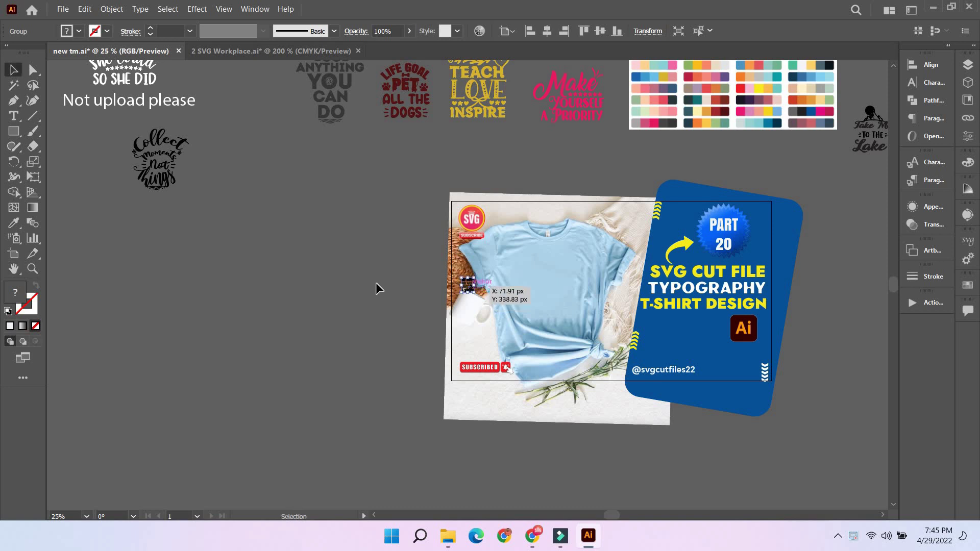
# - Move the pasted hotel design to the empty area beside the T-shirt mockup and enlarge it proportionally
pyautogui.moveTo(468, 286); pyautogui.dragTo(314, 284)
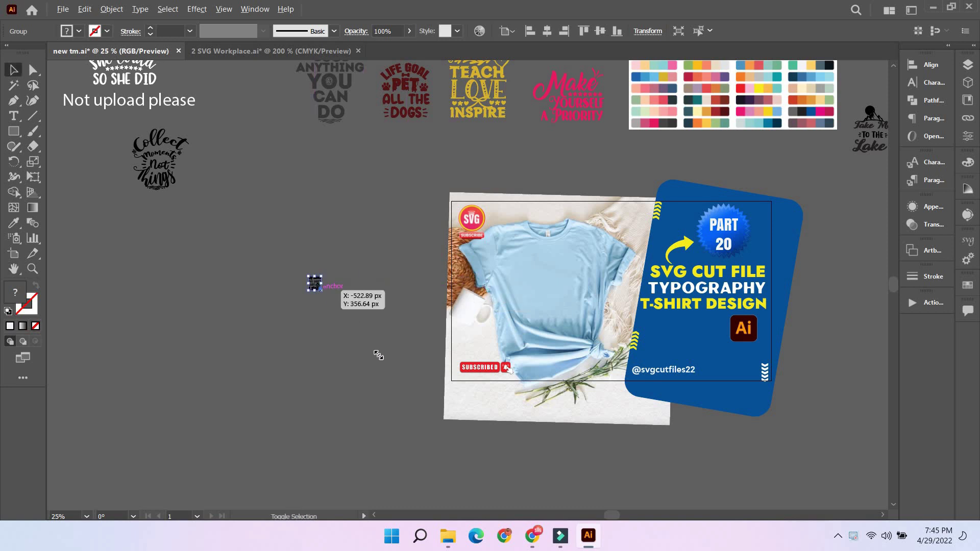
pyautogui.moveTo(378, 356); pyautogui.dragTo(378, 356)
pyautogui.click(387, 286)
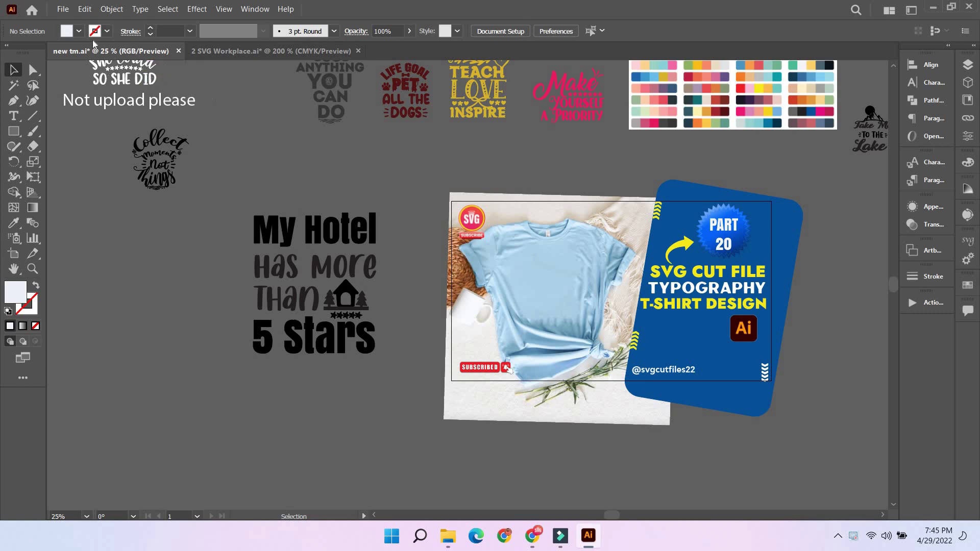
pyautogui.click(63, 9)
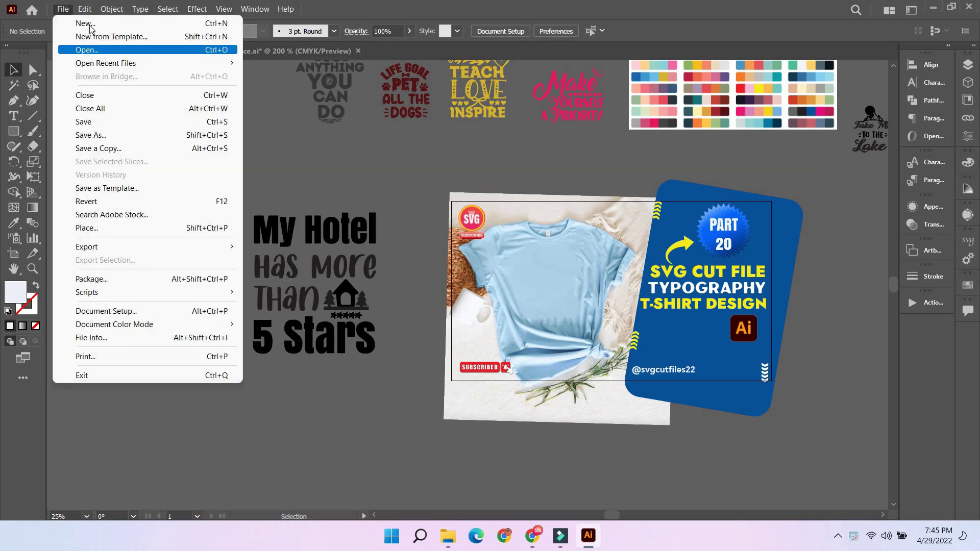
pyautogui.click(510, 175)
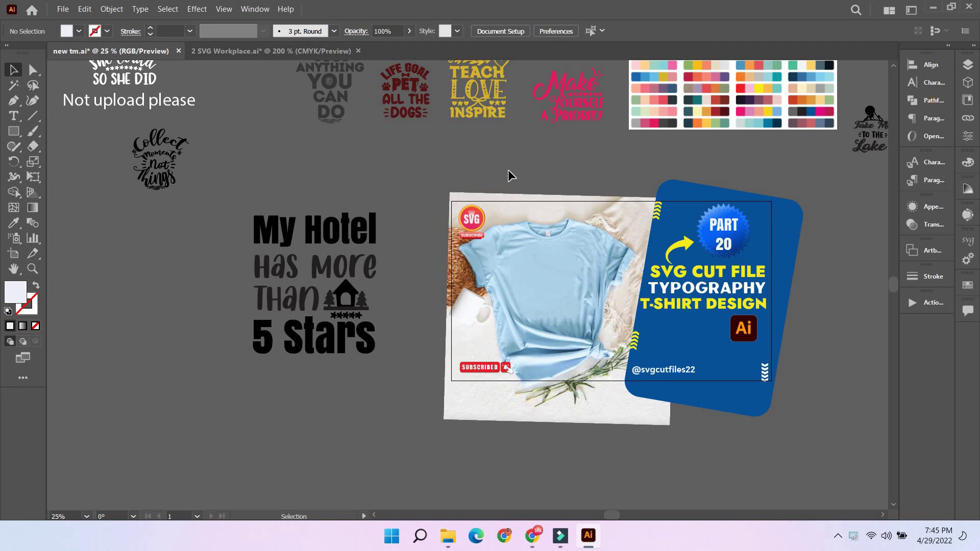
pyautogui.scroll(-5, 531, 293)
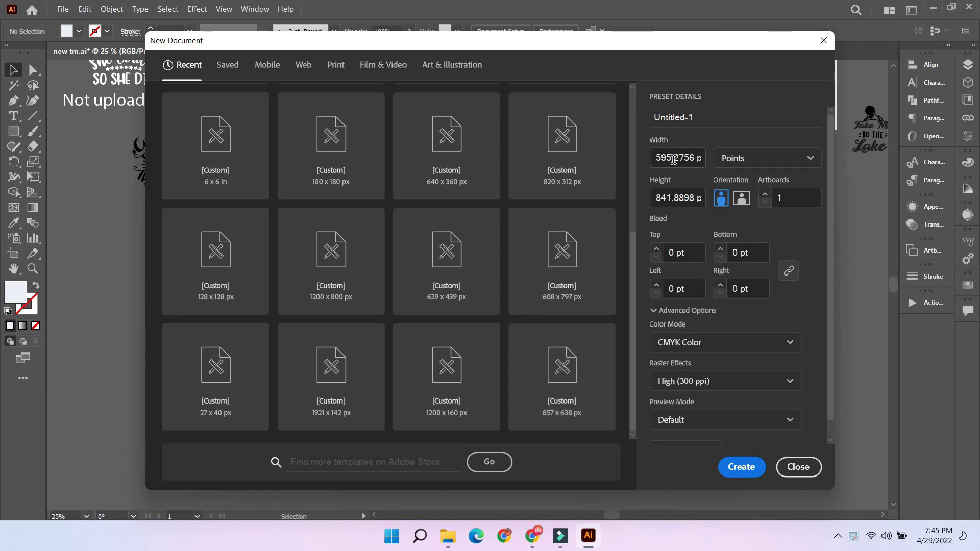
pyautogui.scroll(5, 496, 351)
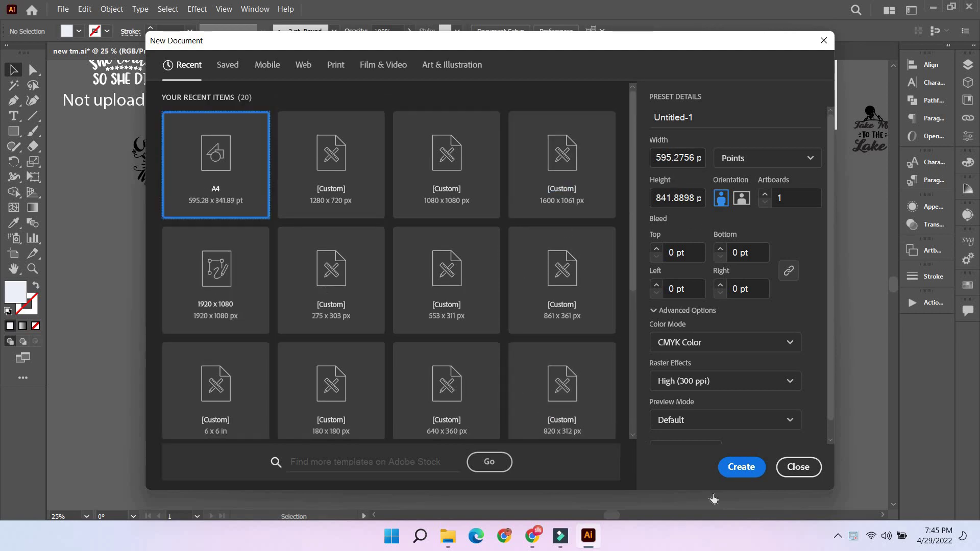
pyautogui.click(797, 467)
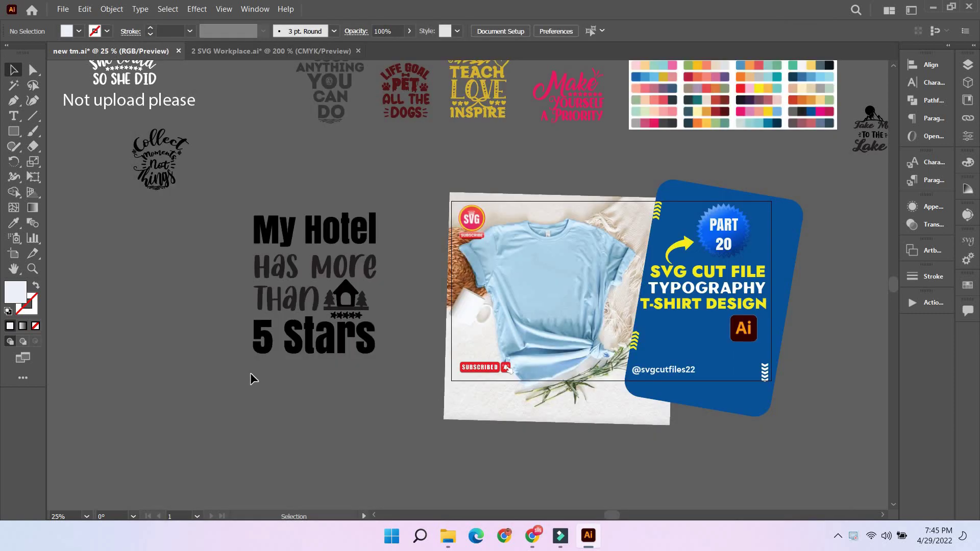
# - Recolour the whole hotel design reddish brown by sampling a swatch from the first row of the colour palette image
pyautogui.moveTo(403, 360); pyautogui.dragTo(251, 203)
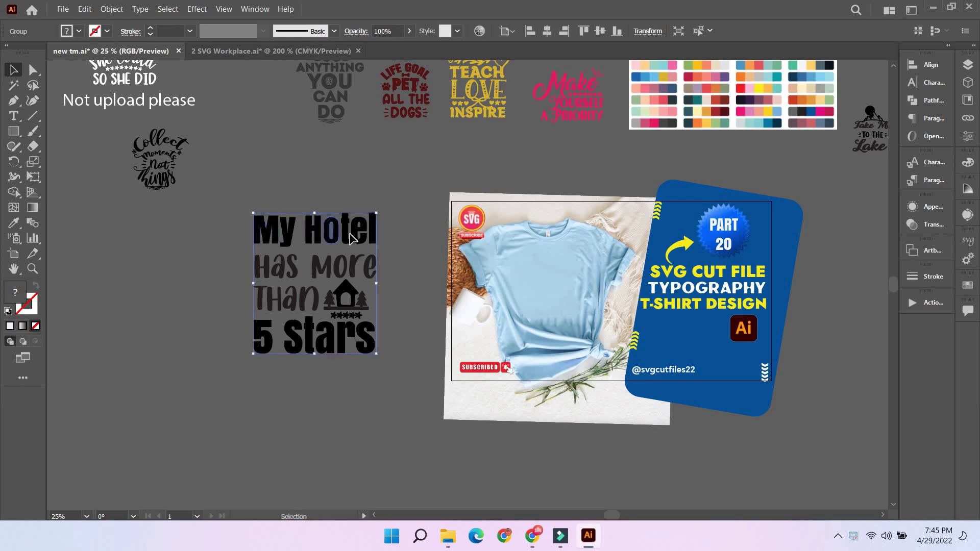
pyautogui.scroll(3, 376, 232)
pyautogui.press('i')
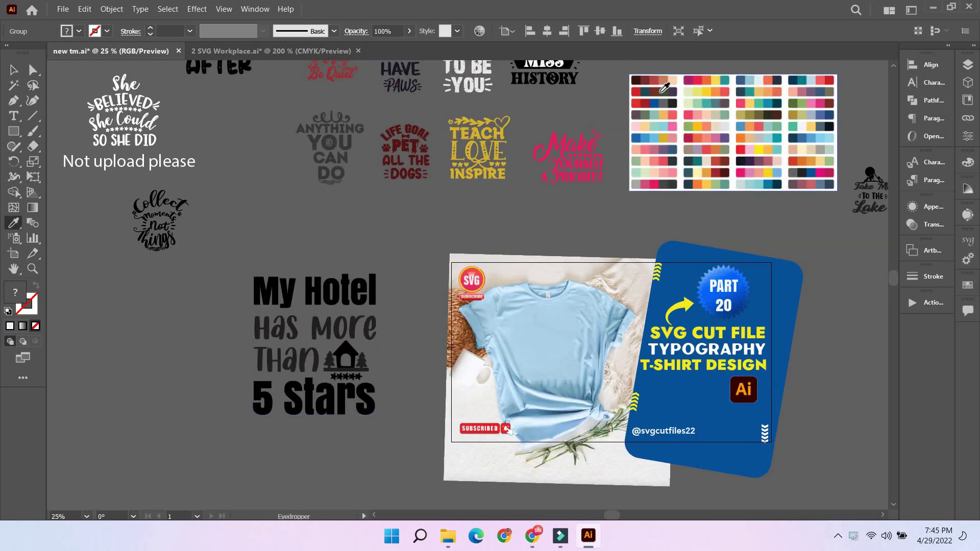
pyautogui.click(674, 91)
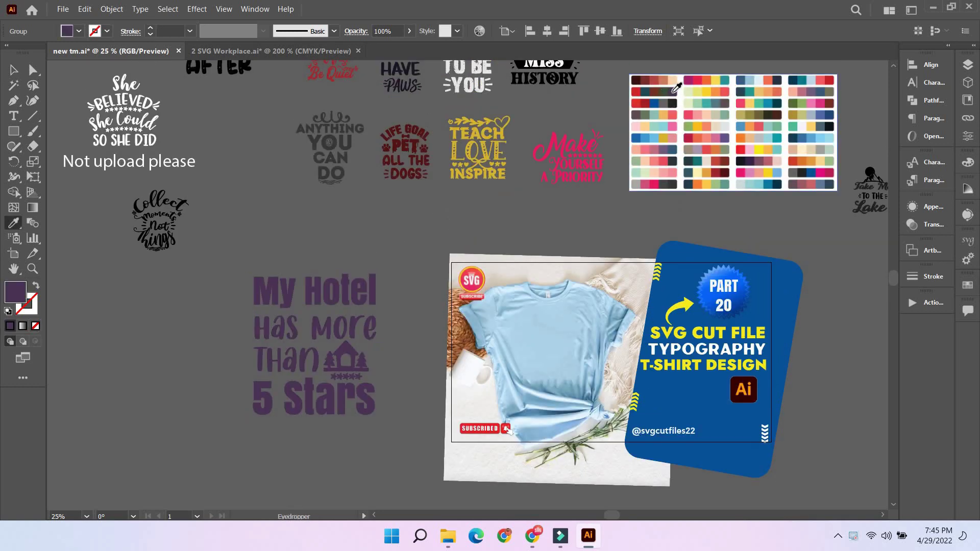
pyautogui.click(646, 81)
pyautogui.press('v')
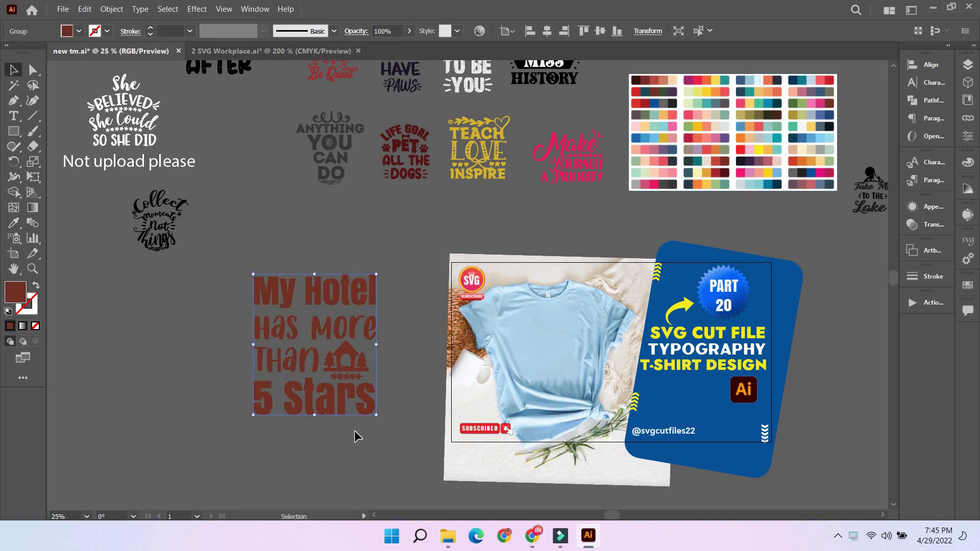
# - Shrink the brown hotel design proportionally and place it on the chest of the blue T-shirt mockup
pyautogui.moveTo(376, 417); pyautogui.dragTo(358, 397)
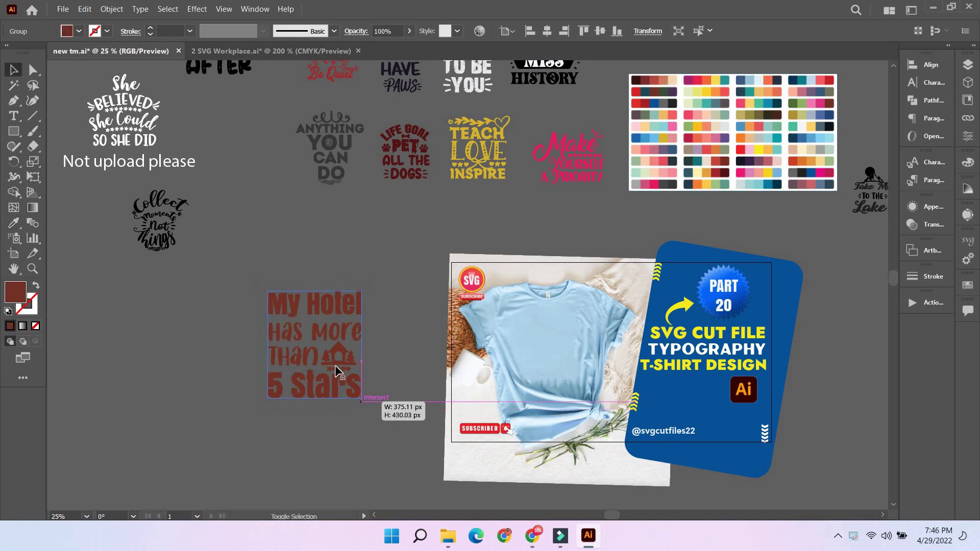
pyautogui.moveTo(333, 357); pyautogui.dragTo(568, 375)
pyautogui.hotkey('ctrl', '0')
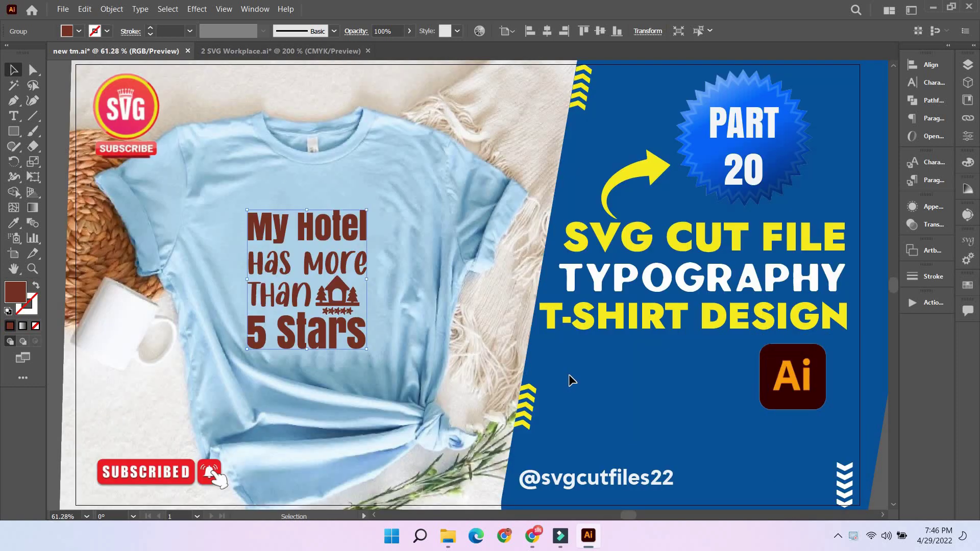
pyautogui.moveTo(367, 350)
pyautogui.mouseDown()
pyautogui.moveTo(348, 305)
pyautogui.moveTo(380, 339)
pyautogui.mouseUp()
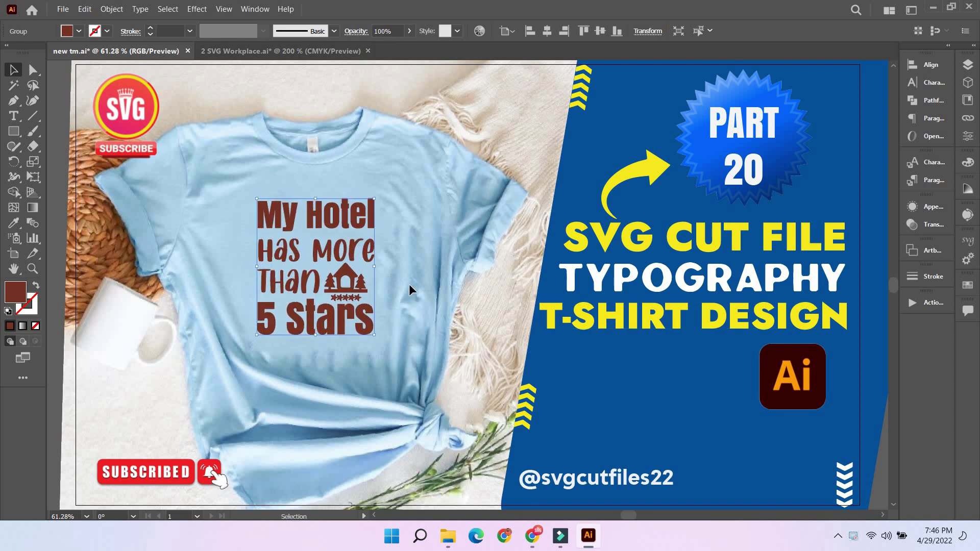
pyautogui.click(409, 283)
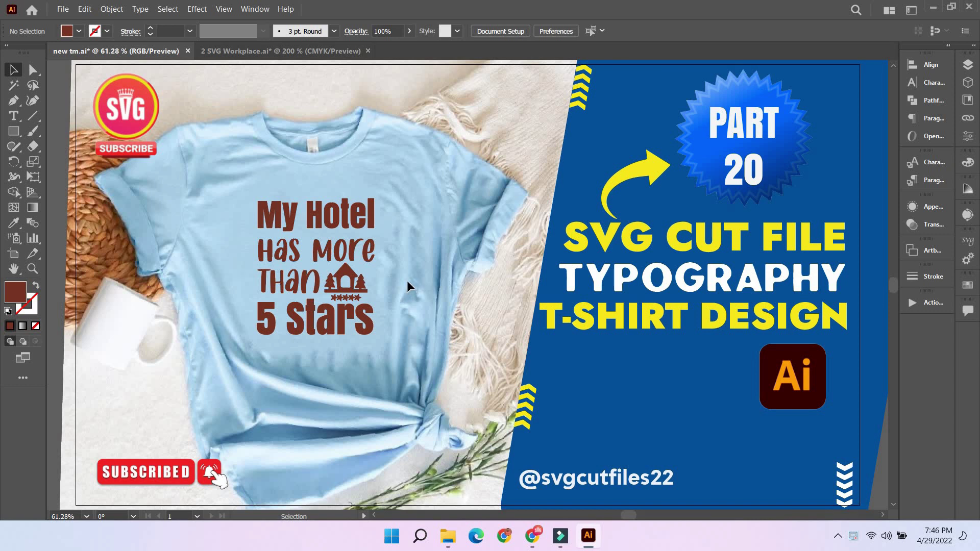
# - Fine-tune the hotel design's position on the shirt: about 14 px left and 6 px down, plus a slight shift back right
pyautogui.moveTo(332, 228); pyautogui.dragTo(323, 225)
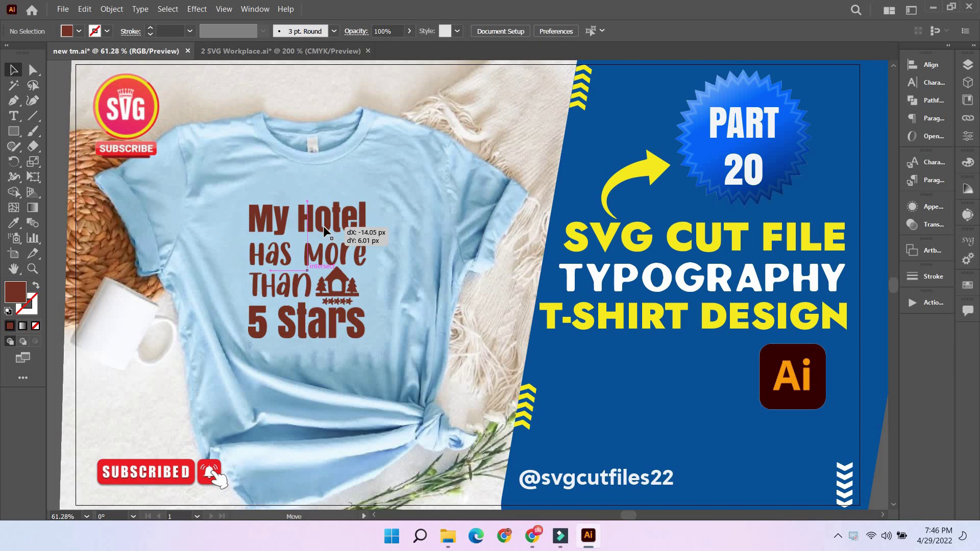
pyautogui.click(385, 250)
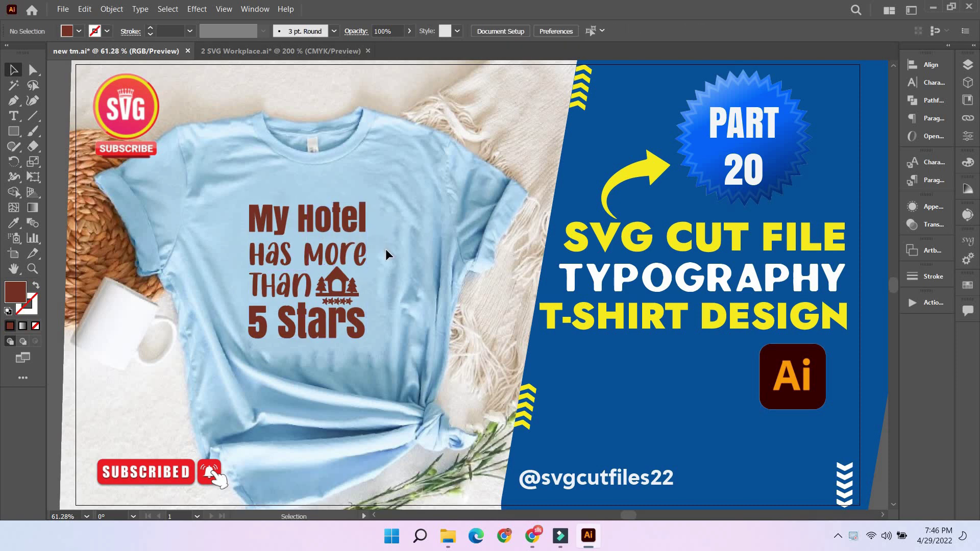
pyautogui.scroll(-1, 385, 249)
pyautogui.scroll(9, 385, 249)
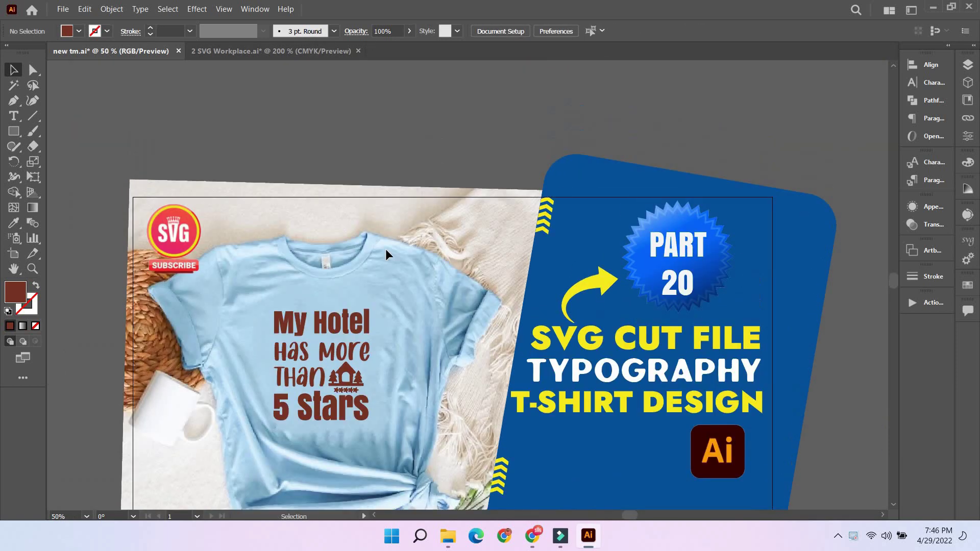
pyautogui.scroll(-5, 384, 249)
pyautogui.scroll(-2, 386, 249)
pyautogui.scroll(-1, 387, 249)
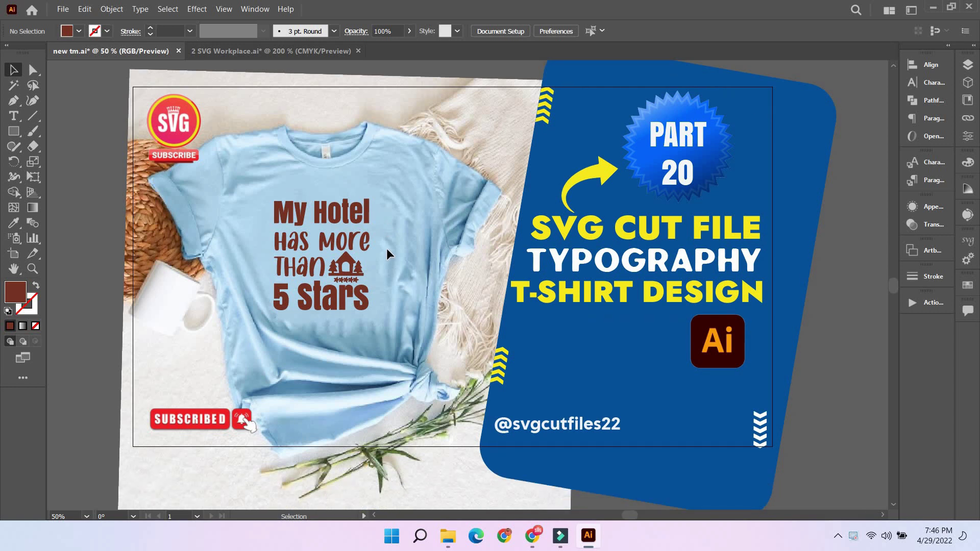
pyautogui.scroll(1, 389, 245)
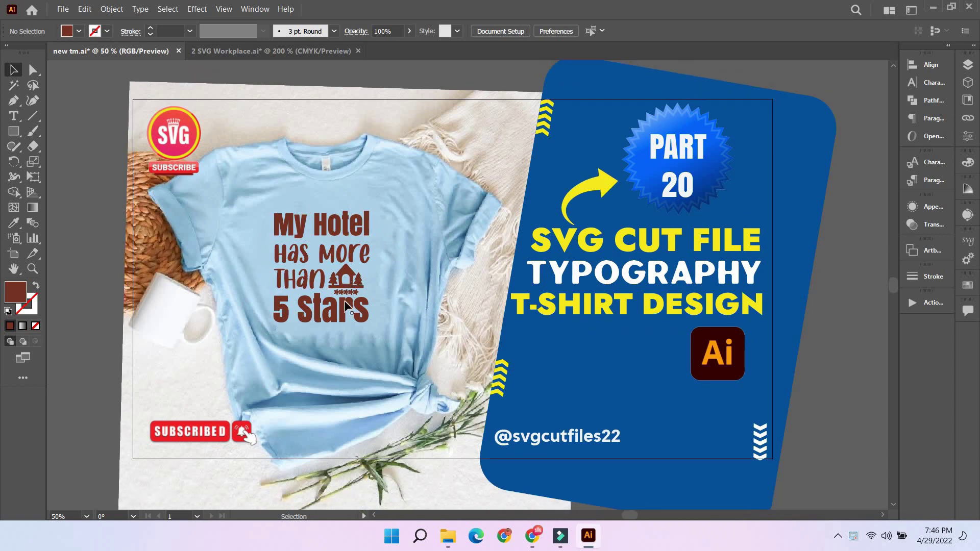
pyautogui.moveTo(344, 312); pyautogui.dragTo(351, 311)
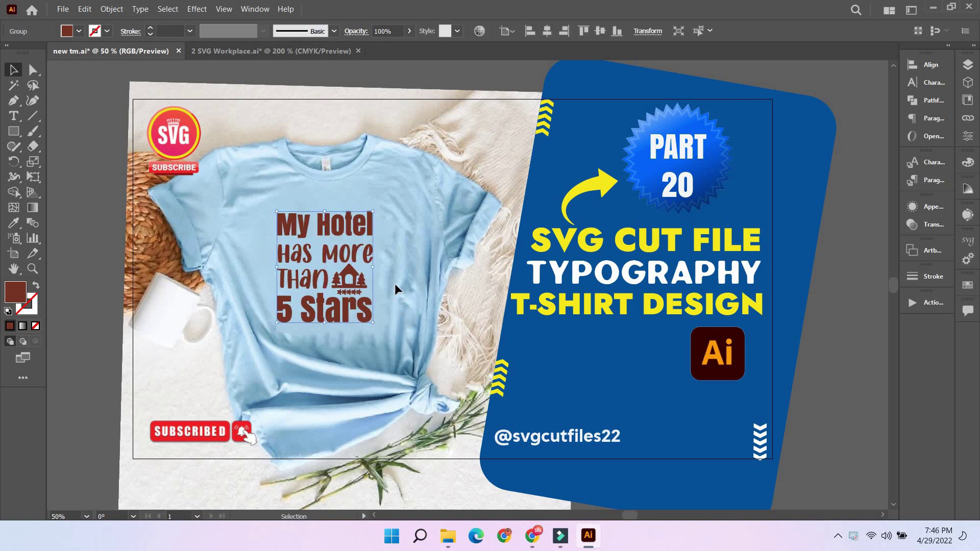